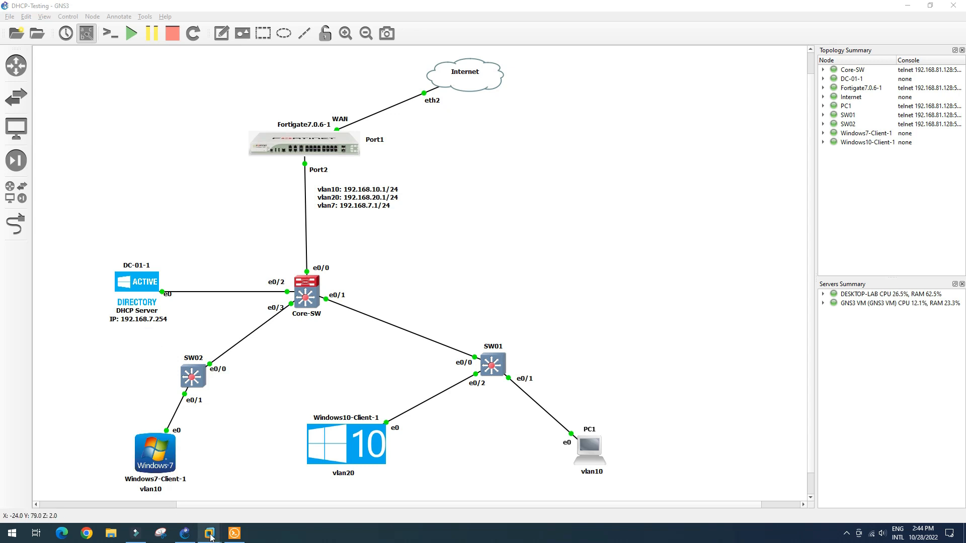
- On DC-01, open the DHCP console from Server Manager and expand dc-01 > IPv4 to show the scopes
mouse_move(211, 537)
click(133, 476)
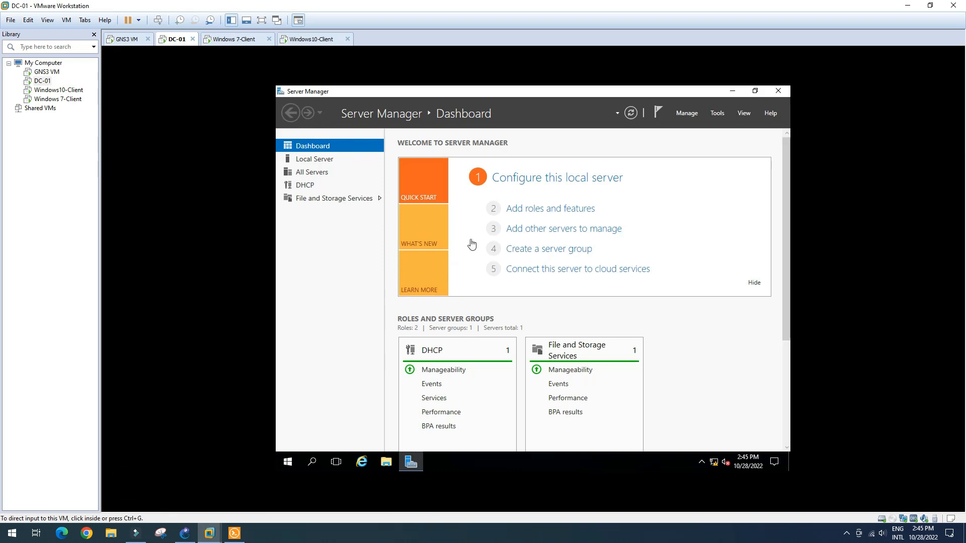
click(717, 111)
click(683, 159)
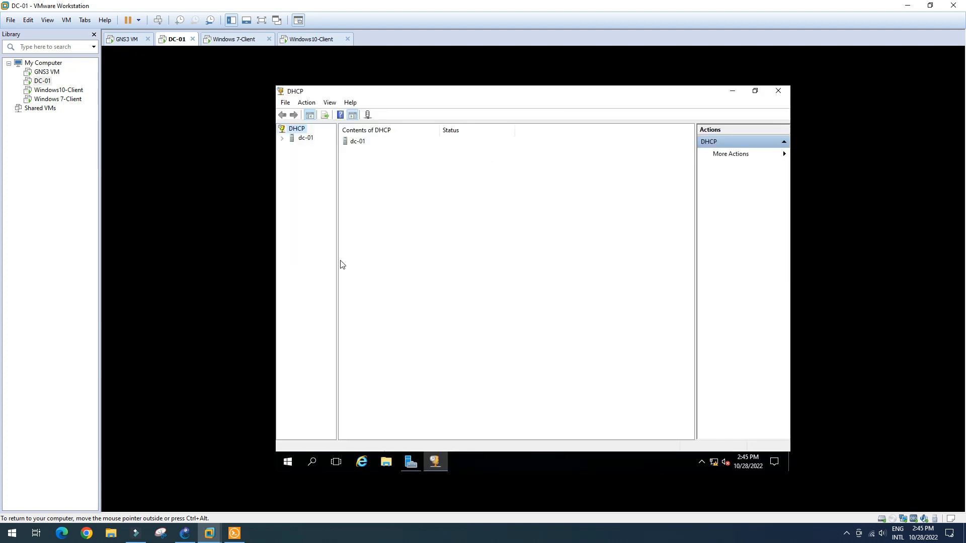
drag(338, 256, 384, 262)
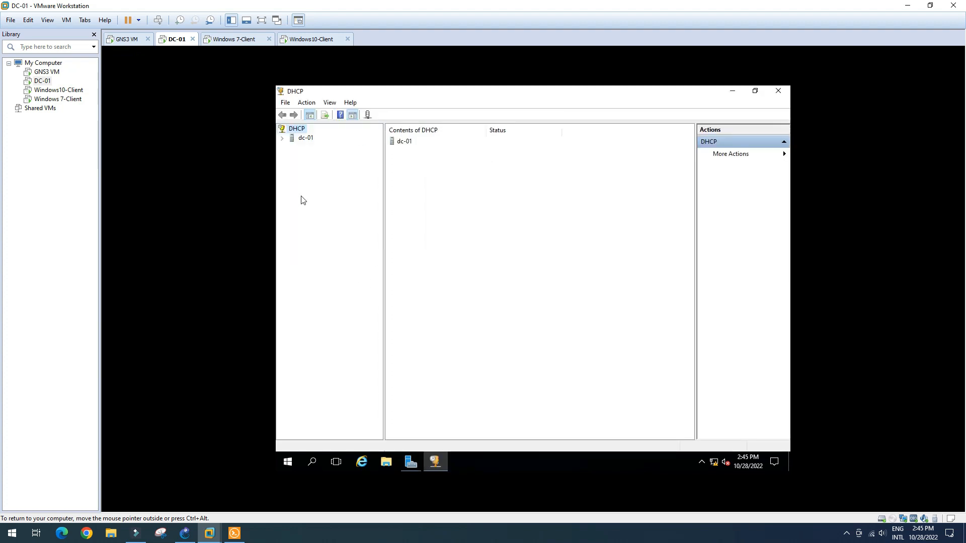
click(282, 138)
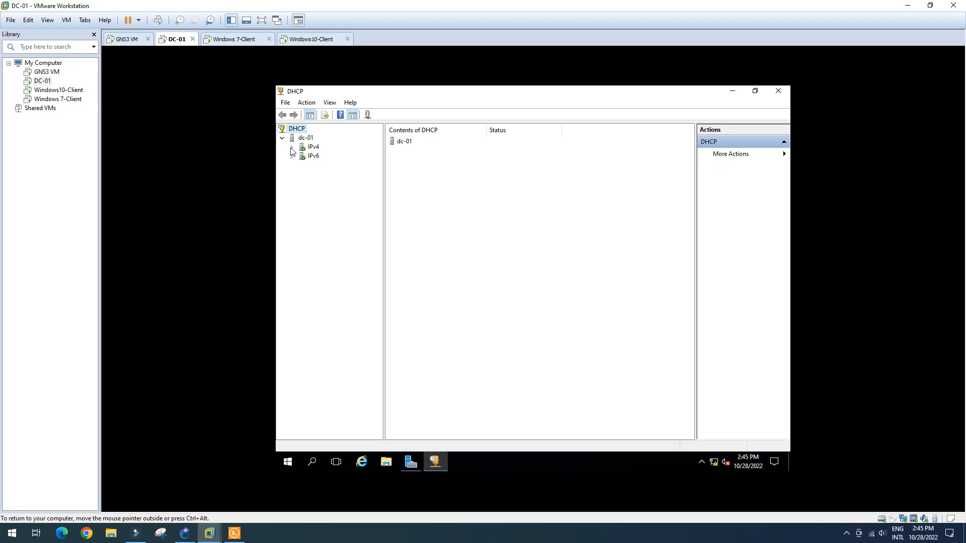
click(292, 147)
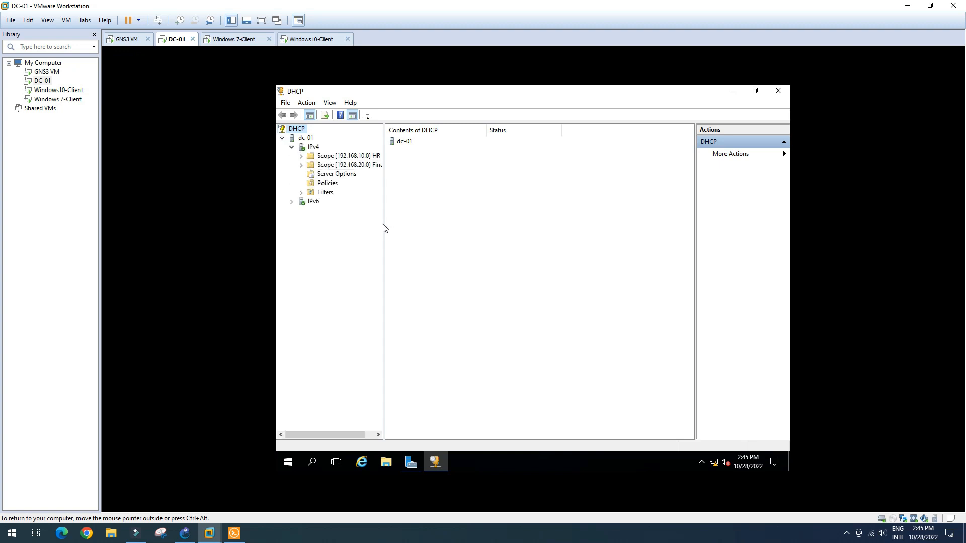
drag(384, 225, 395, 225)
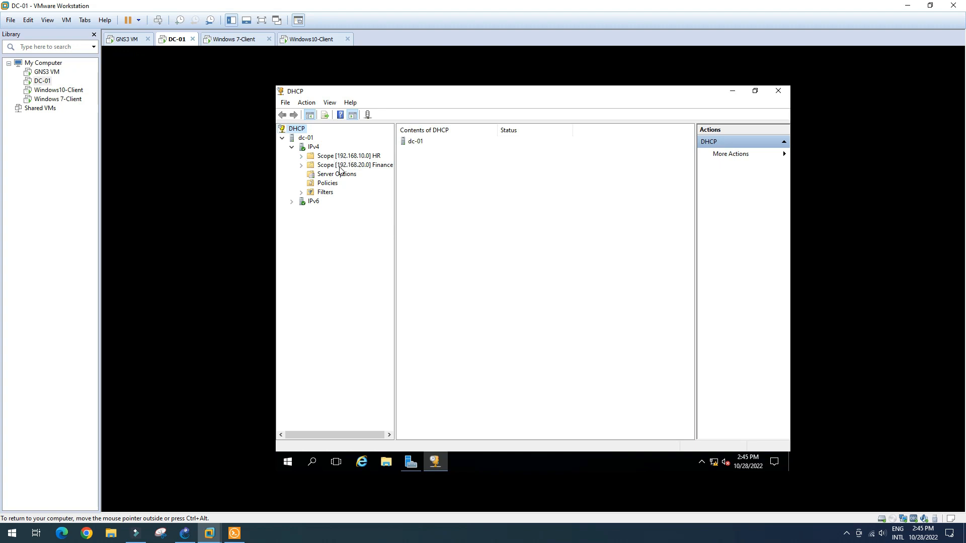
- Show the HR scope's address leases, including 192.168.10.11 WIN7-CL and 192.168.10.12 PC1
click(301, 157)
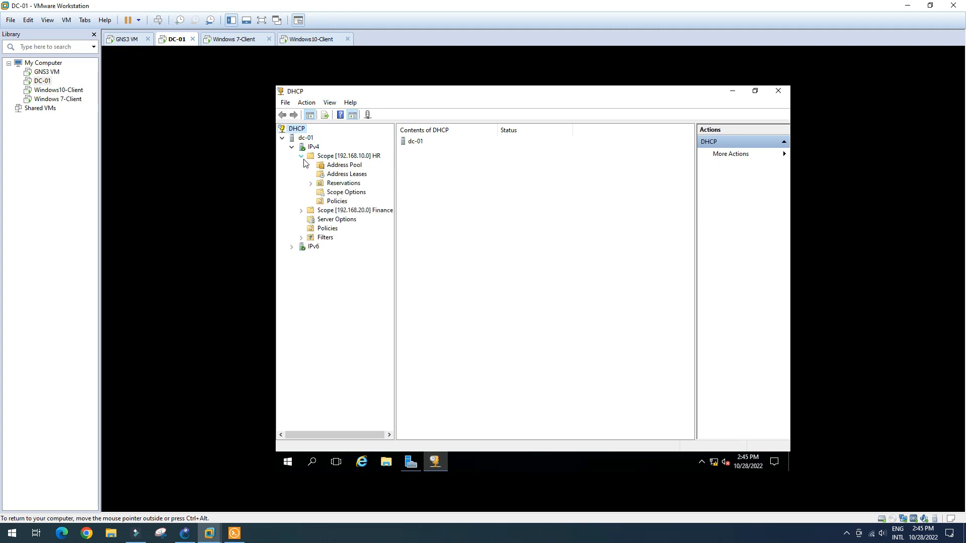
click(341, 174)
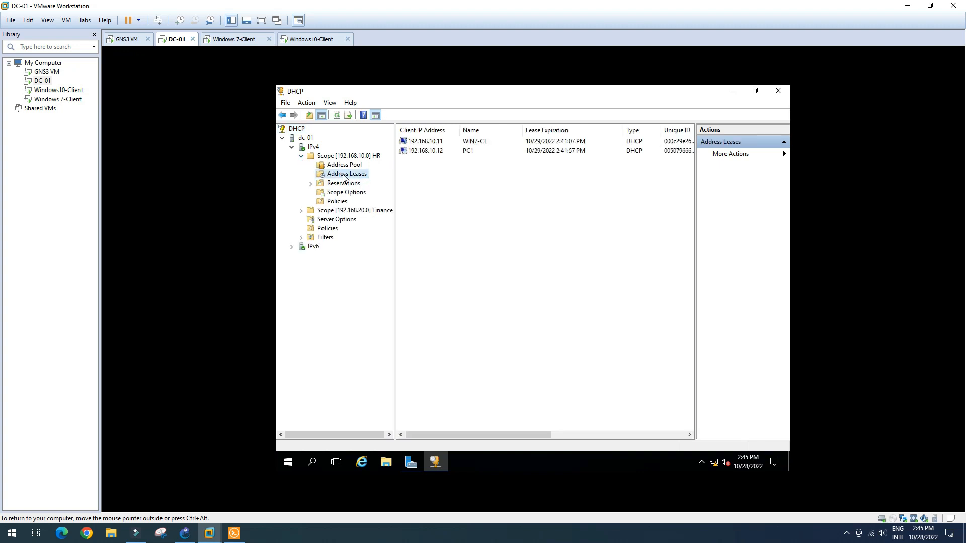
click(436, 143)
click(431, 152)
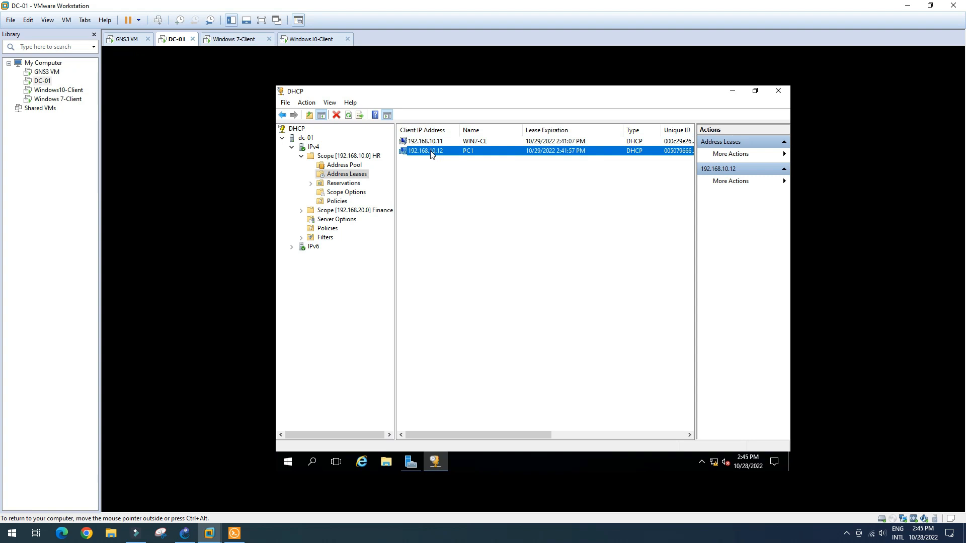
- Show the Finance scope's address leases (192.168.20.13), then return to GNS3
click(301, 210)
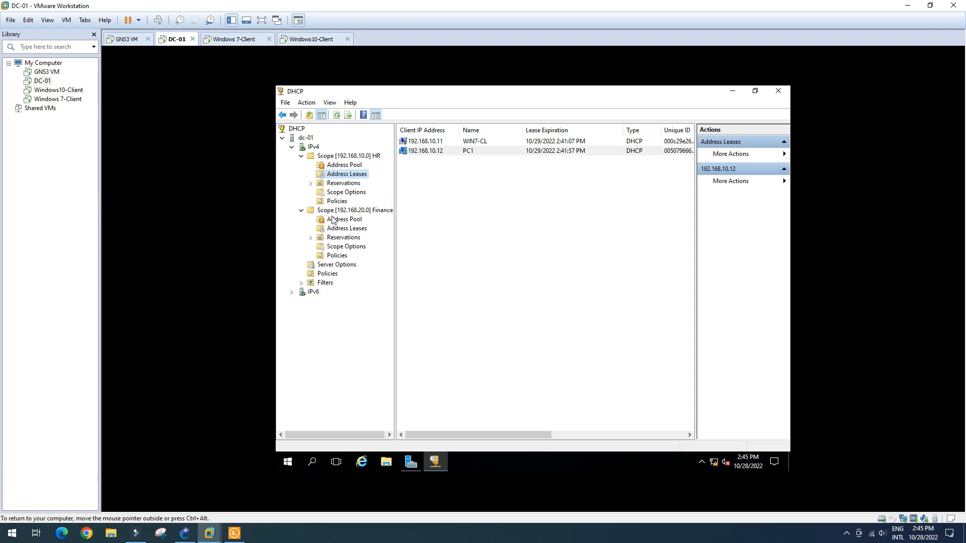
click(349, 230)
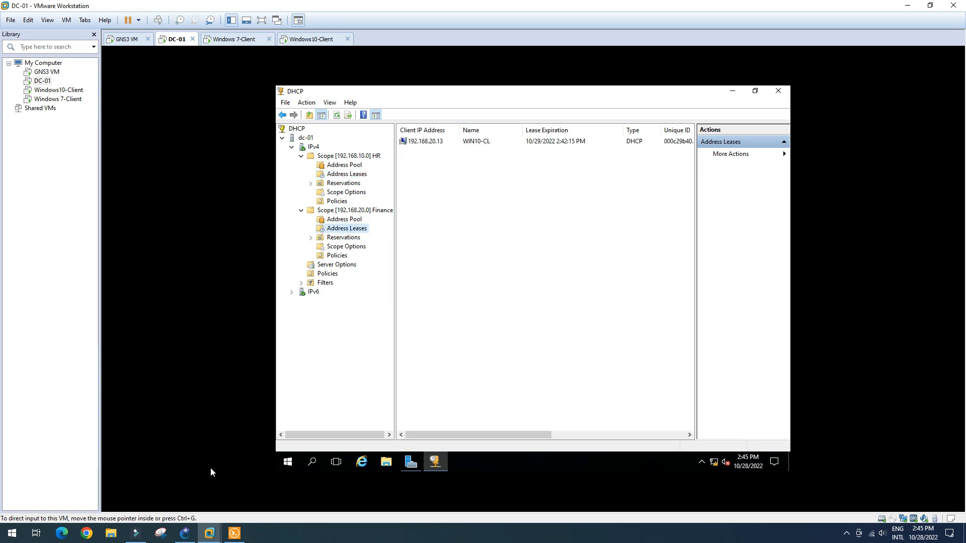
click(184, 540)
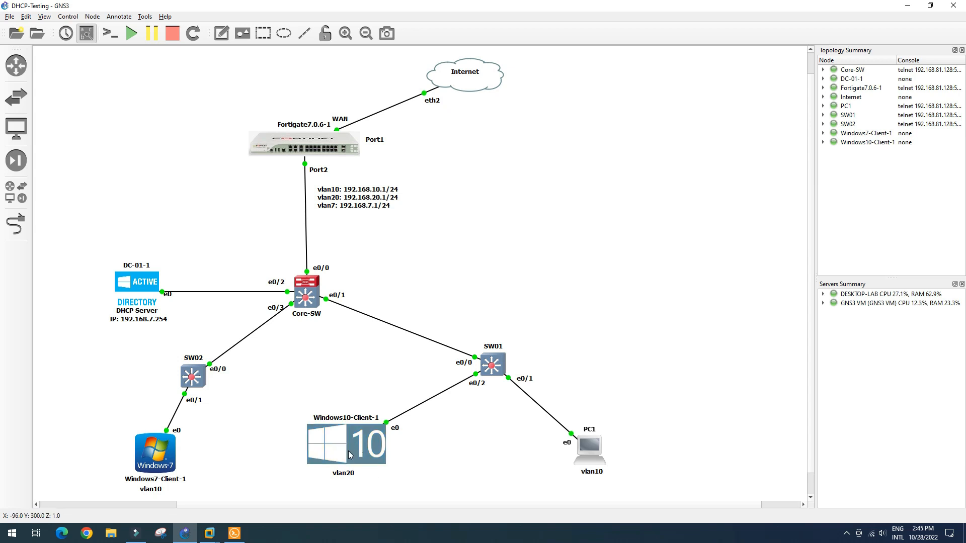
- Read the Windows10-Client-1 and FortiGate node tooltips in GNS3, then switch to Chrome
mouse_move(348, 452)
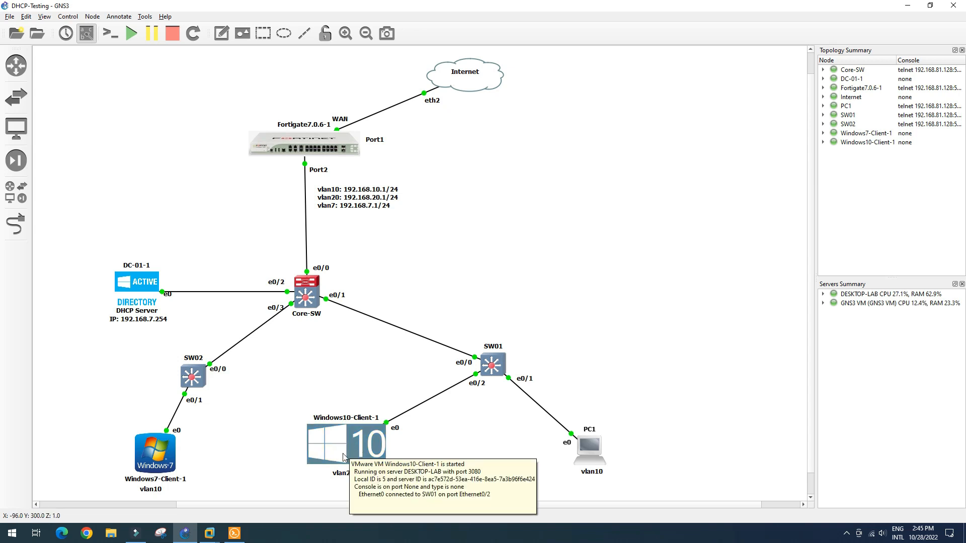
mouse_move(298, 150)
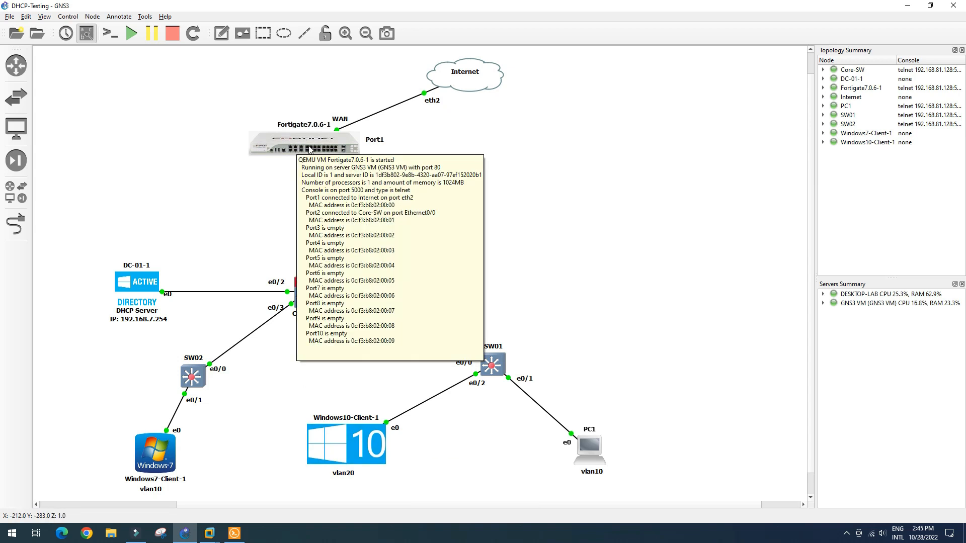
click(86, 536)
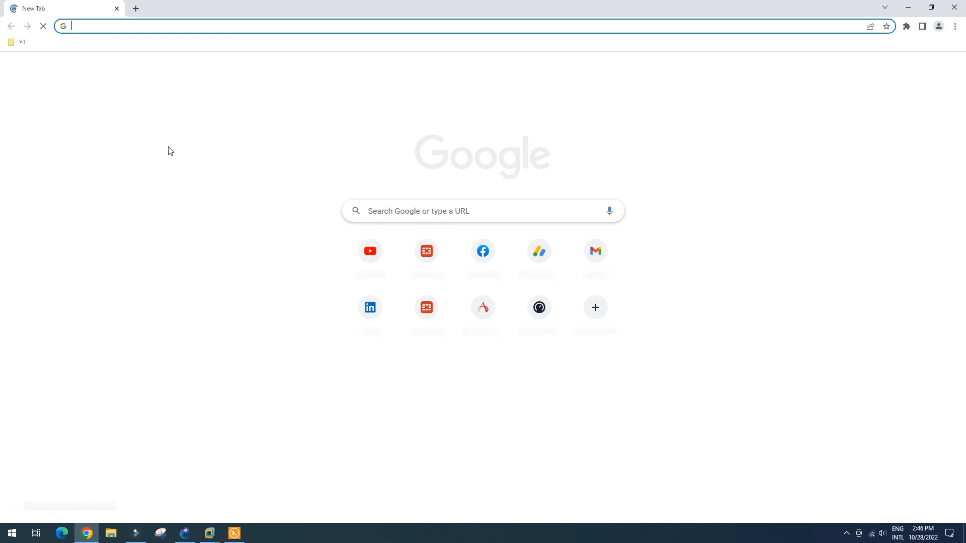
- Browse to 192.168.1.2 and log in to the FortiGate as admin with the account password
text(192.168.1.2)
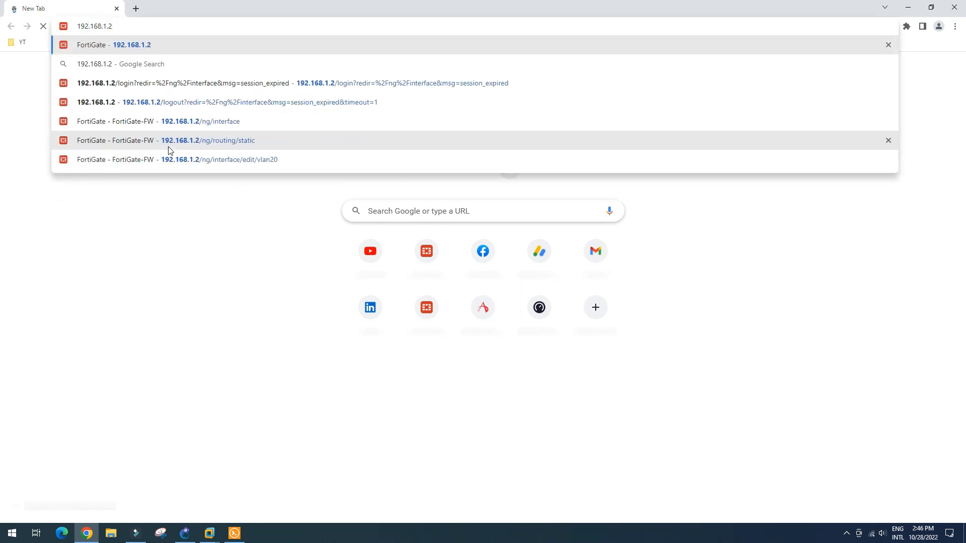
key(Return)
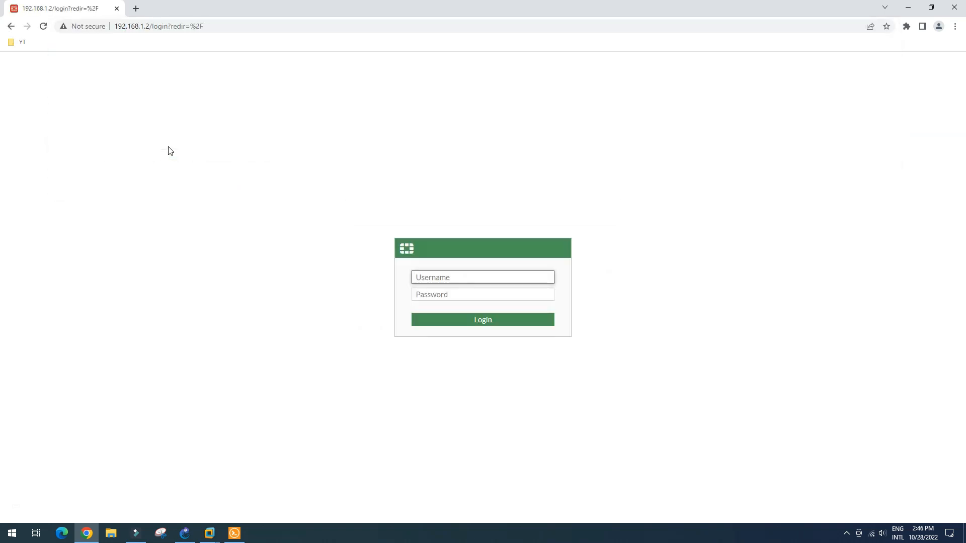
text(admin)
key(Tab)
text(••)
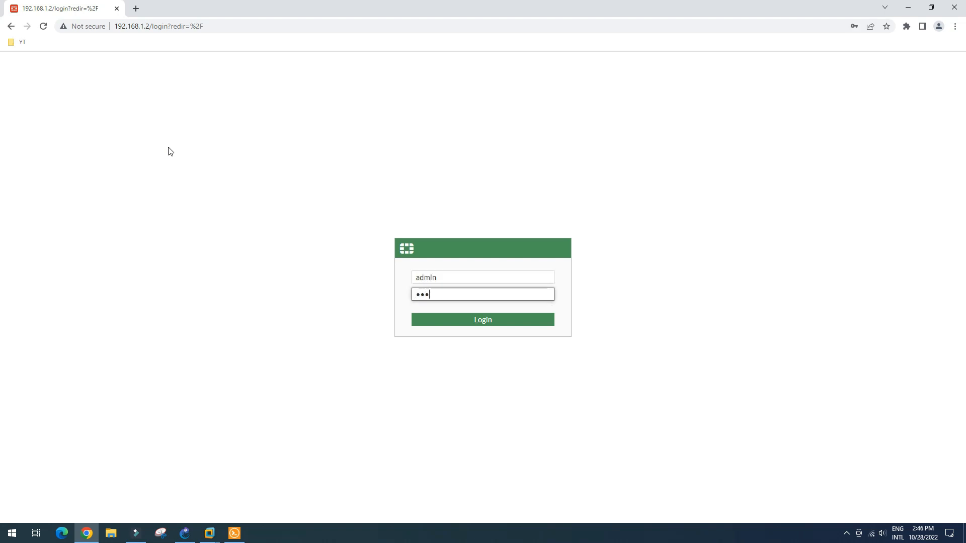
key(Return)
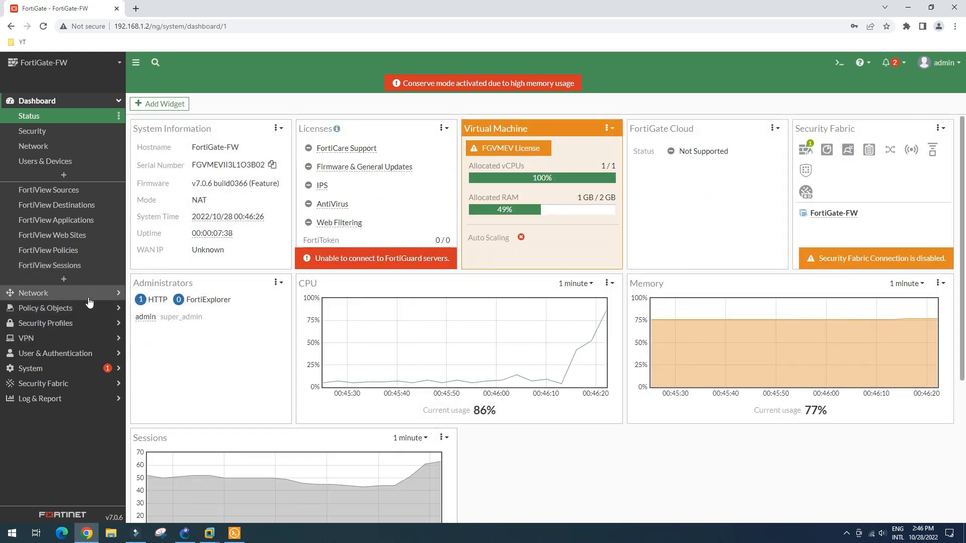
- List Network > Interfaces with LAN (port2) VLANs expanded, check DHCP relay to 192.168.7.254, then return to GNS3
click(45, 298)
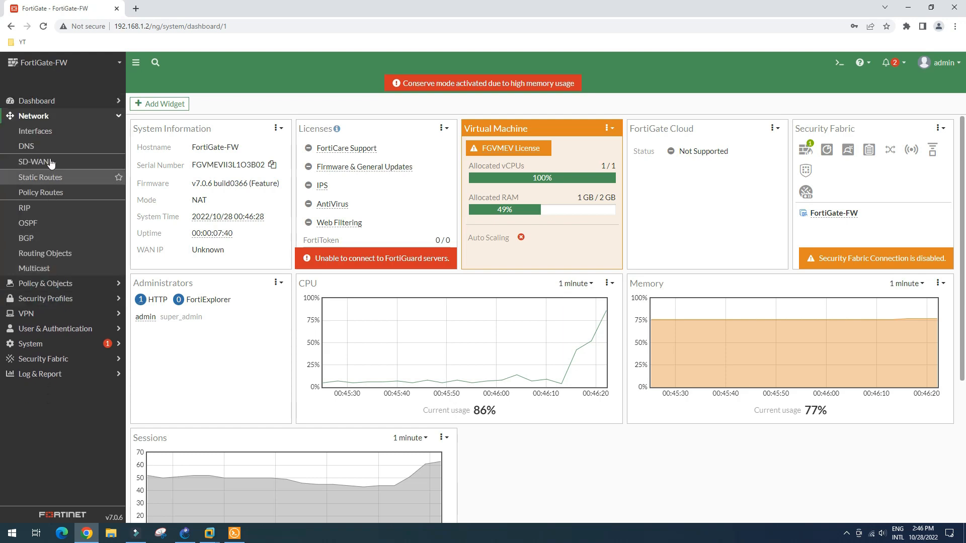
click(45, 135)
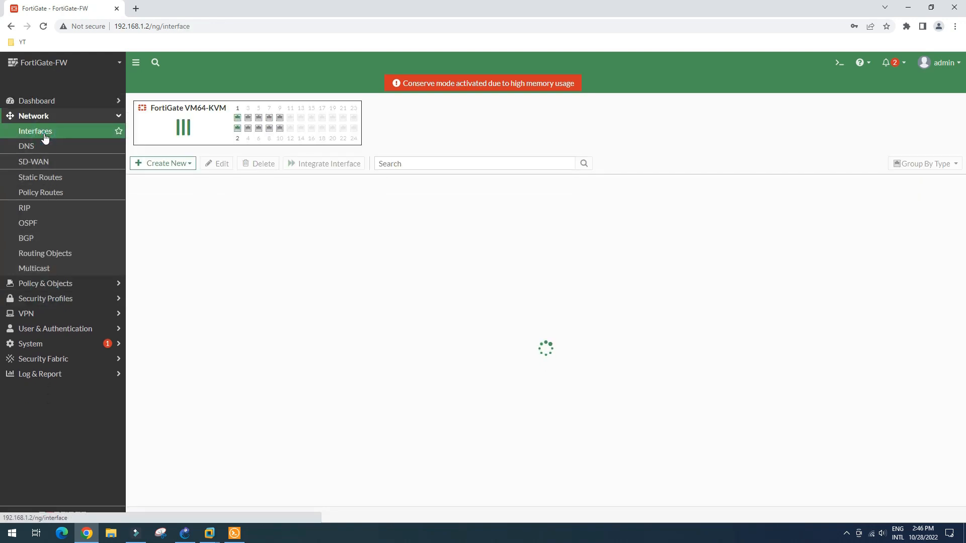
click(134, 260)
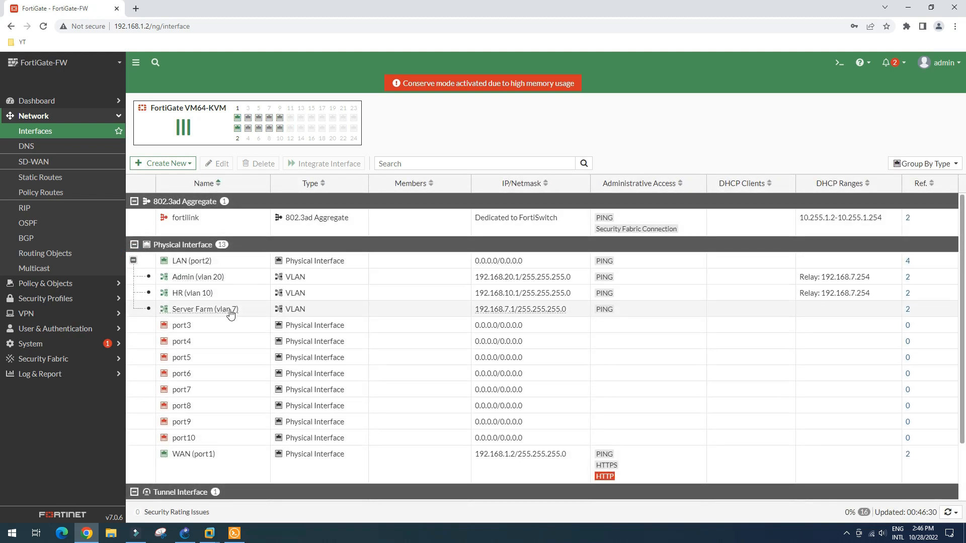
mouse_move(234, 314)
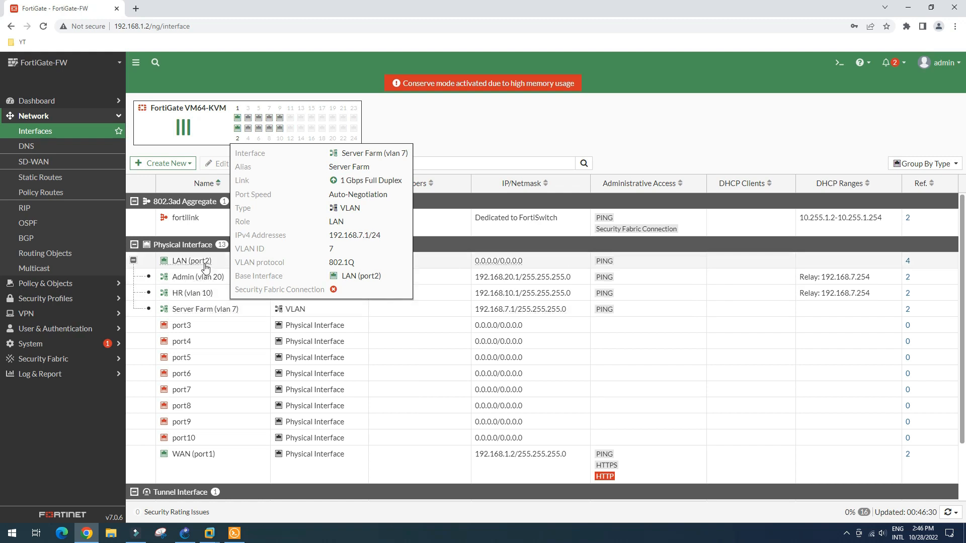
mouse_move(189, 280)
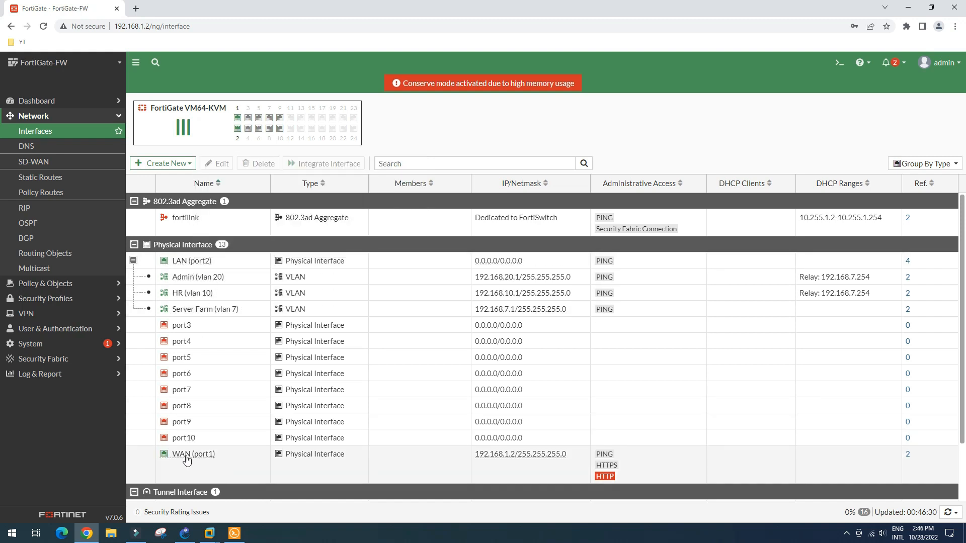
mouse_move(210, 459)
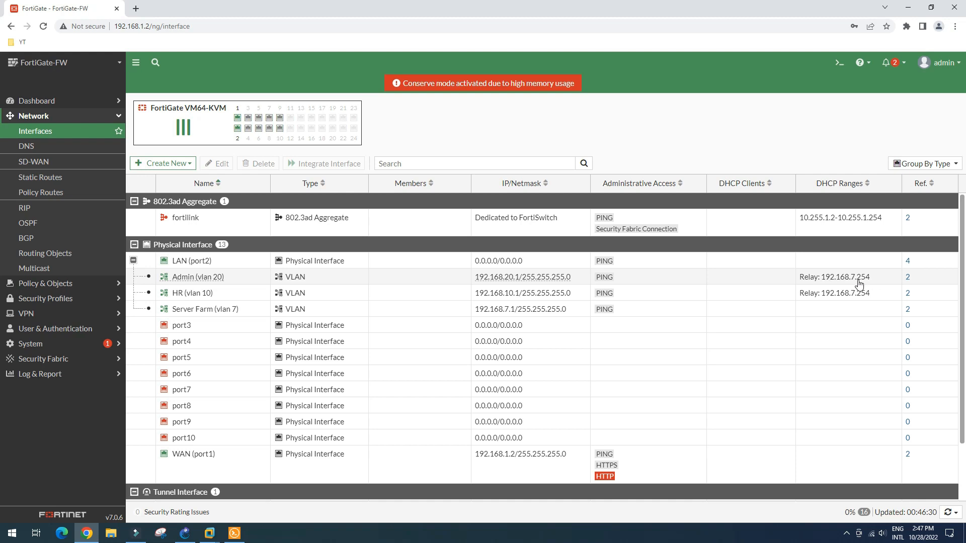
click(185, 534)
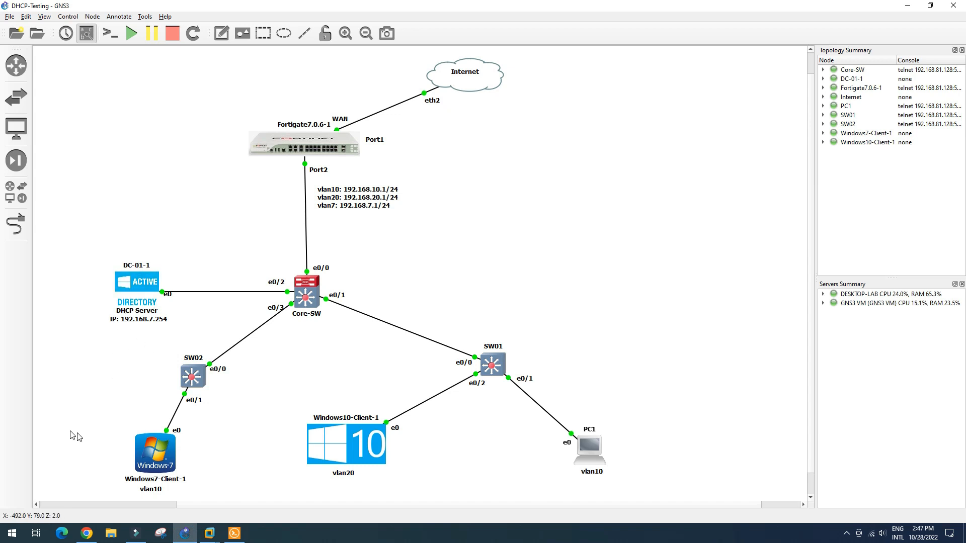
- Run ipconfig in a command prompt on the Windows 7-Client VM
click(210, 533)
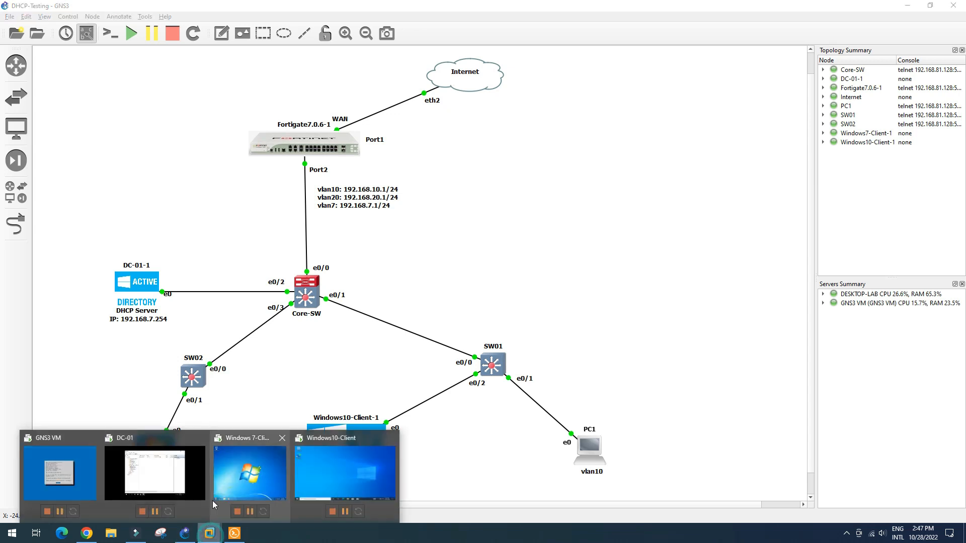
click(240, 470)
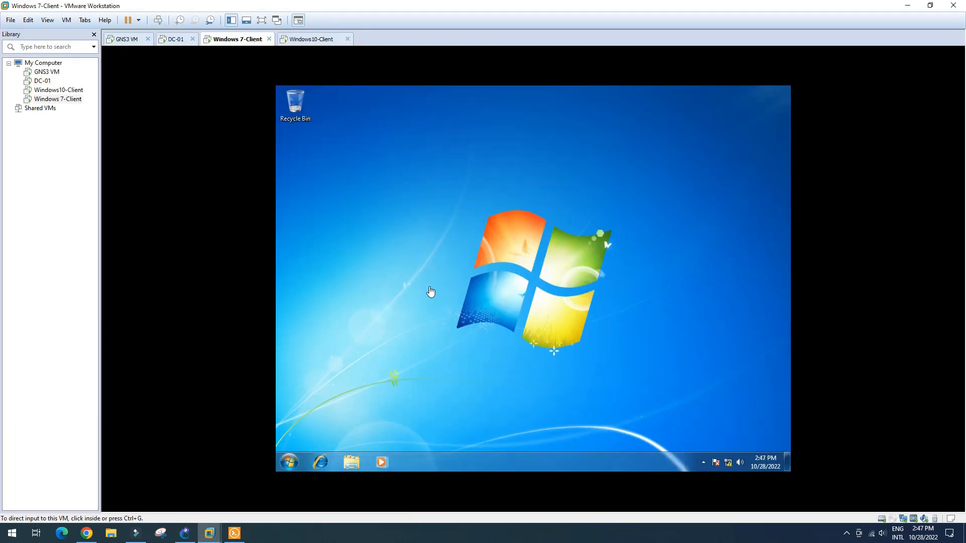
key(super+r)
key(Return)
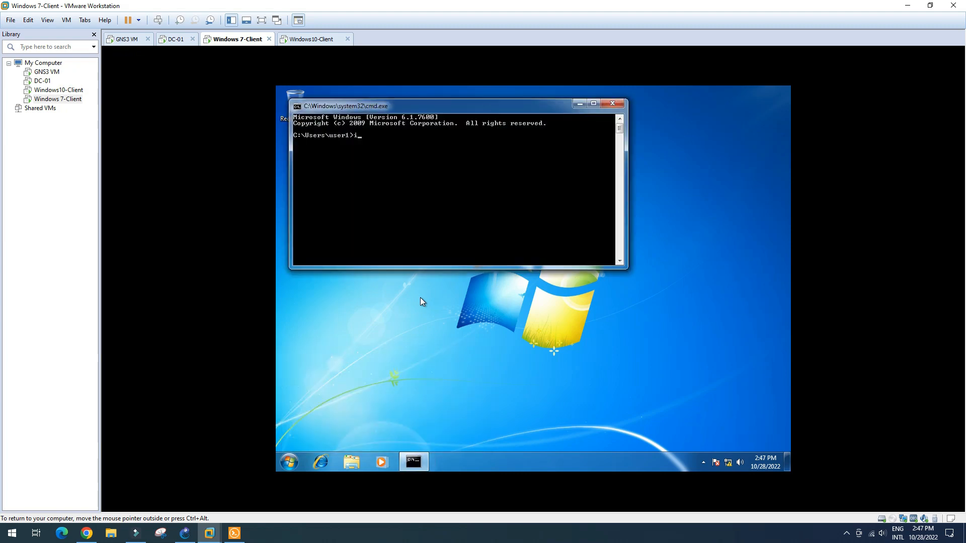
text(ipconfig)
key(Return)
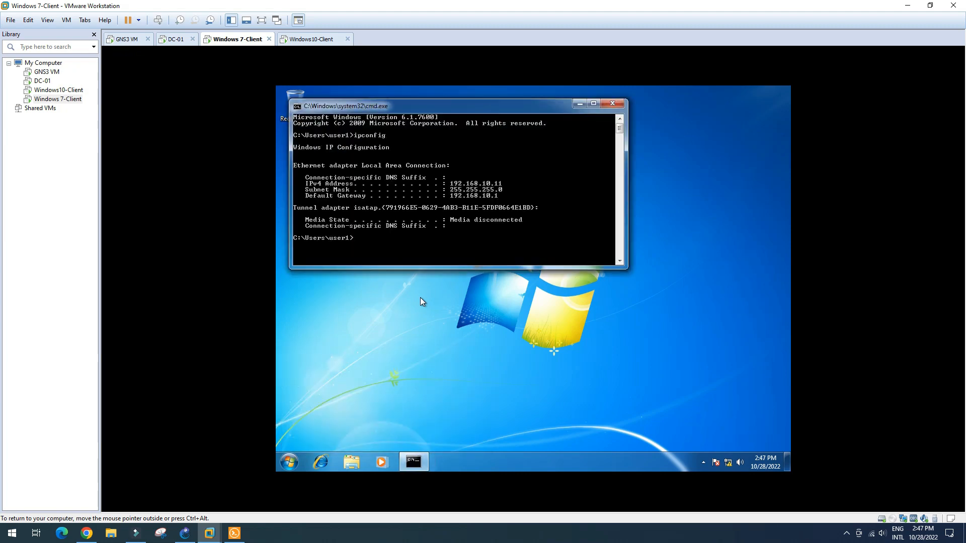
drag(481, 106, 548, 128)
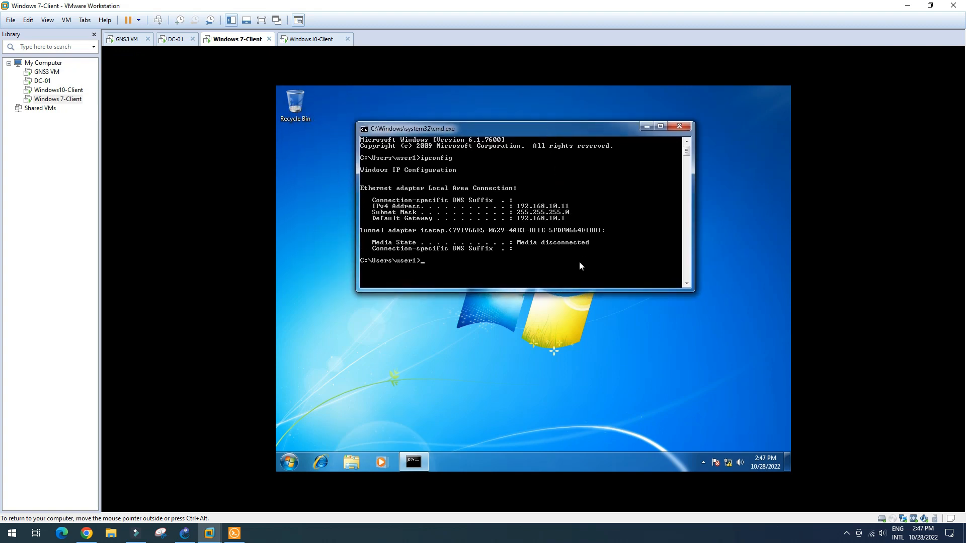
- Ping 192.168.20.11 from the Windows 7-Client, which returns destination host unreachable
text(ping 192.168.20.11)
key(Return)
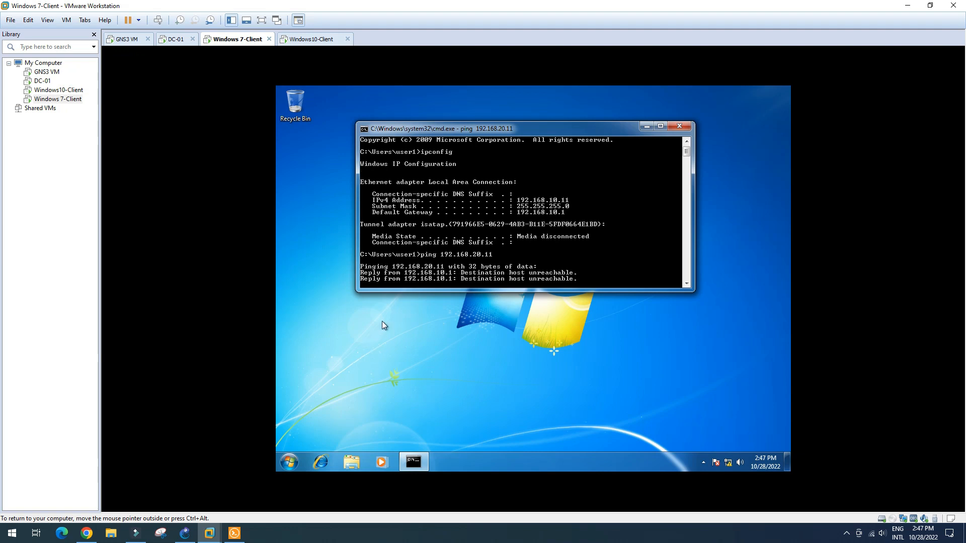
click(308, 39)
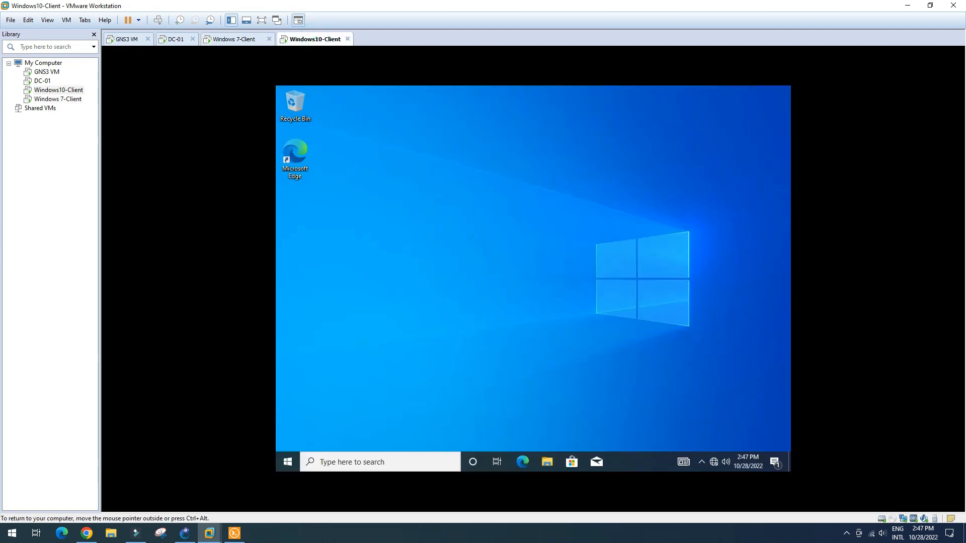
- Run ipconfig on the Windows10-Client and find its address 192.168.20.13
key(super+r)
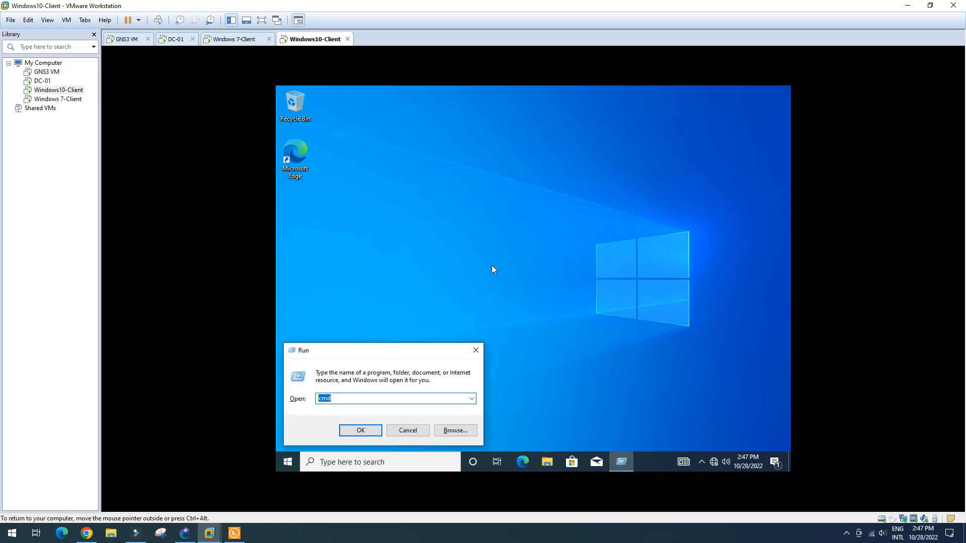
key(Return)
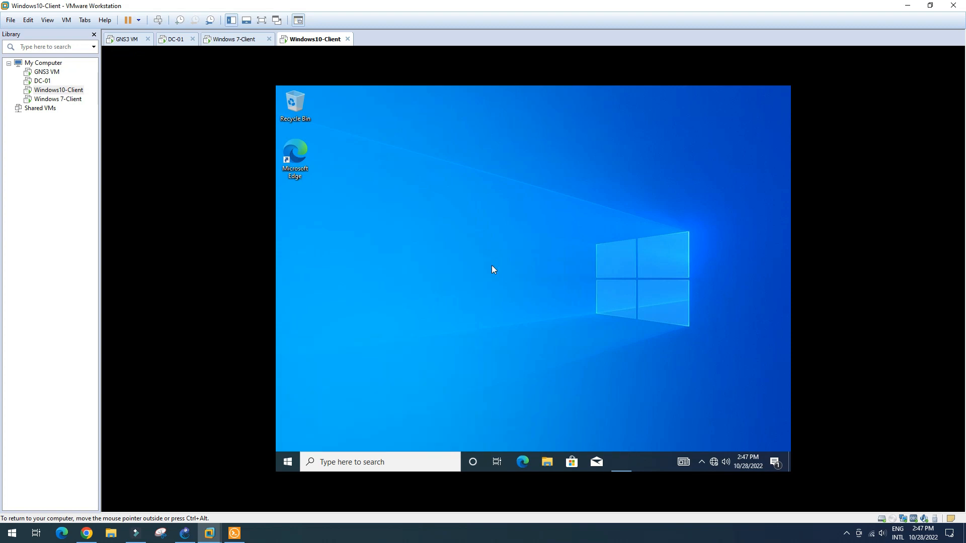
text(ipconfig)
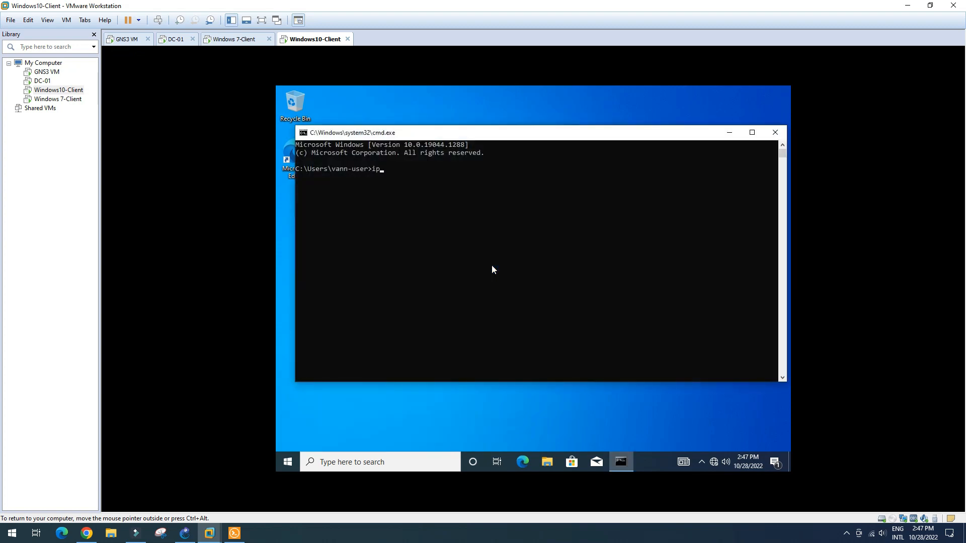
key(Return)
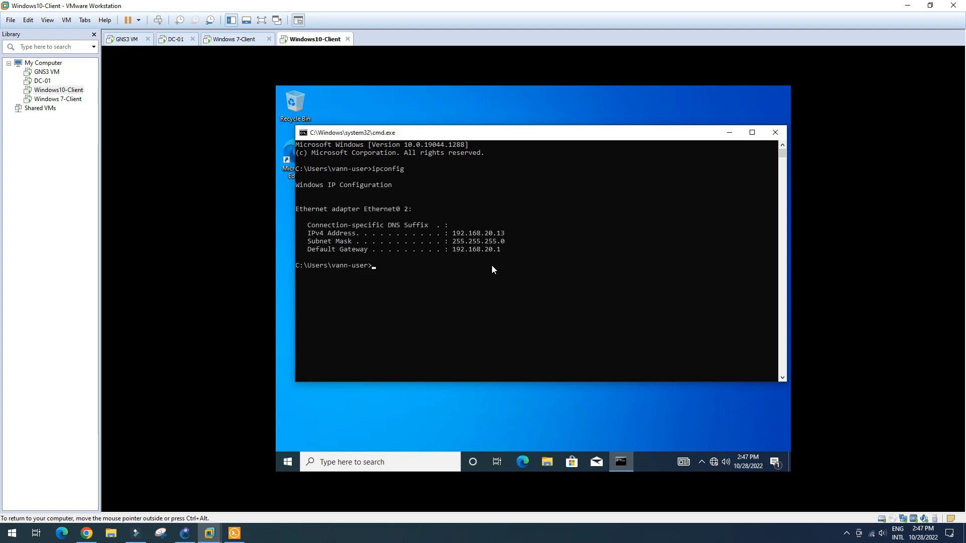
click(458, 237)
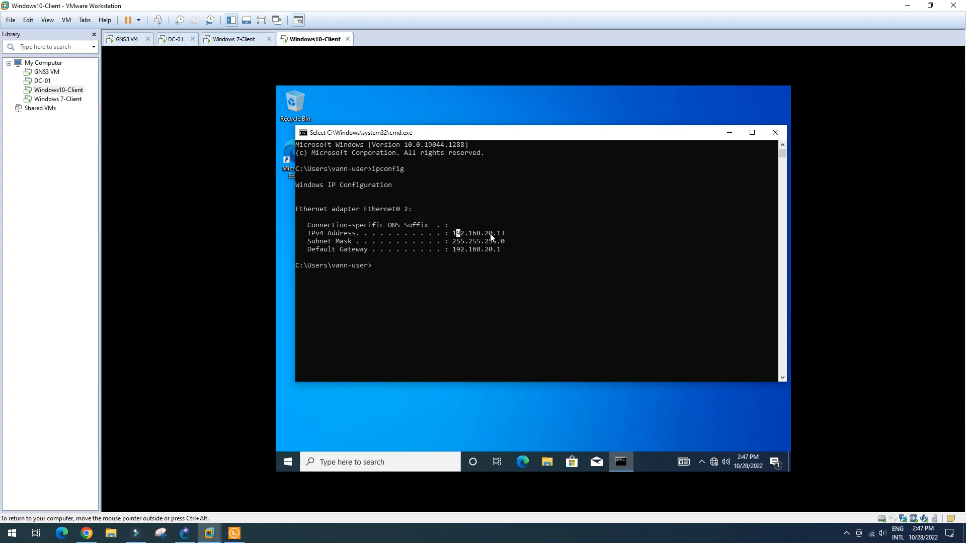
- Edit the recalled ping on the Windows 7-Client to 192.168.20.13 and run it; it times out
click(241, 40)
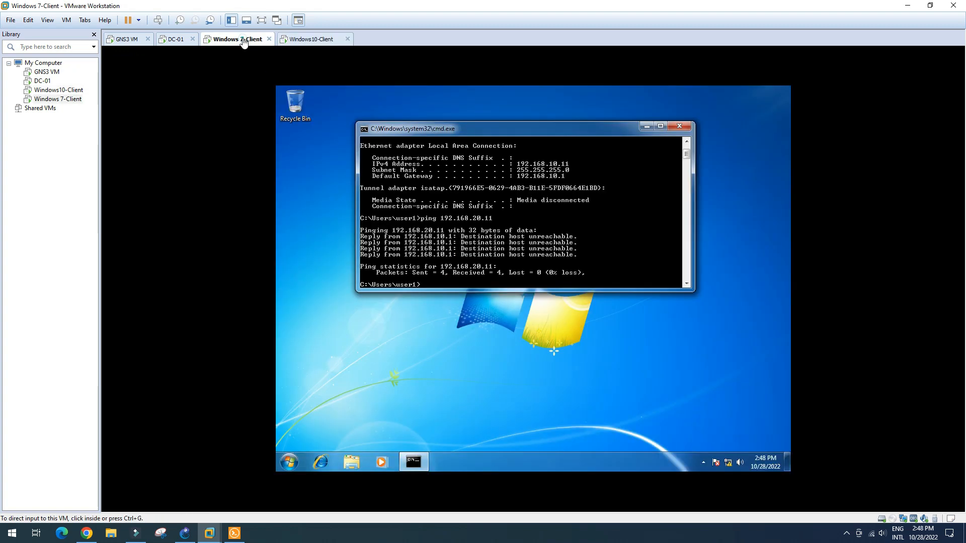
click(443, 286)
key(Up)
key(BackSpace)
text(3)
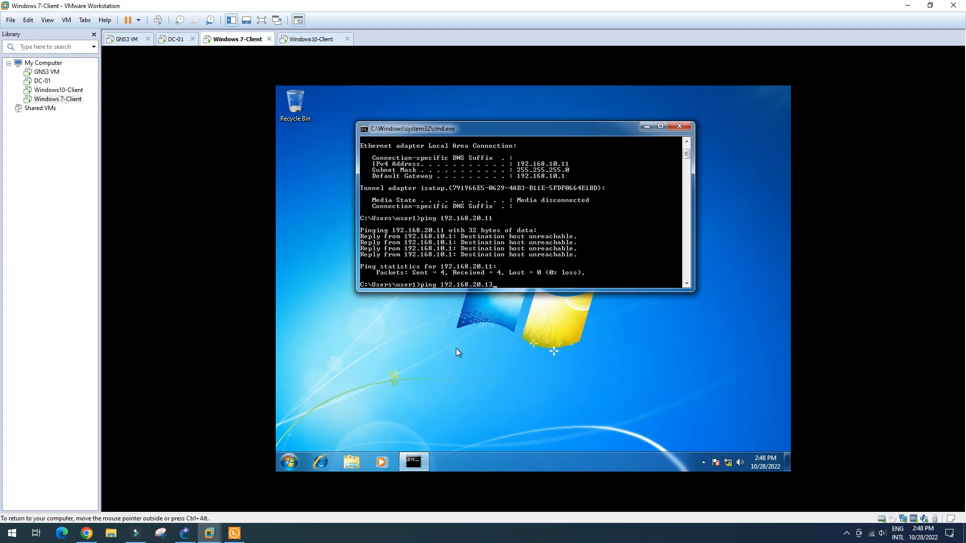
key(Return)
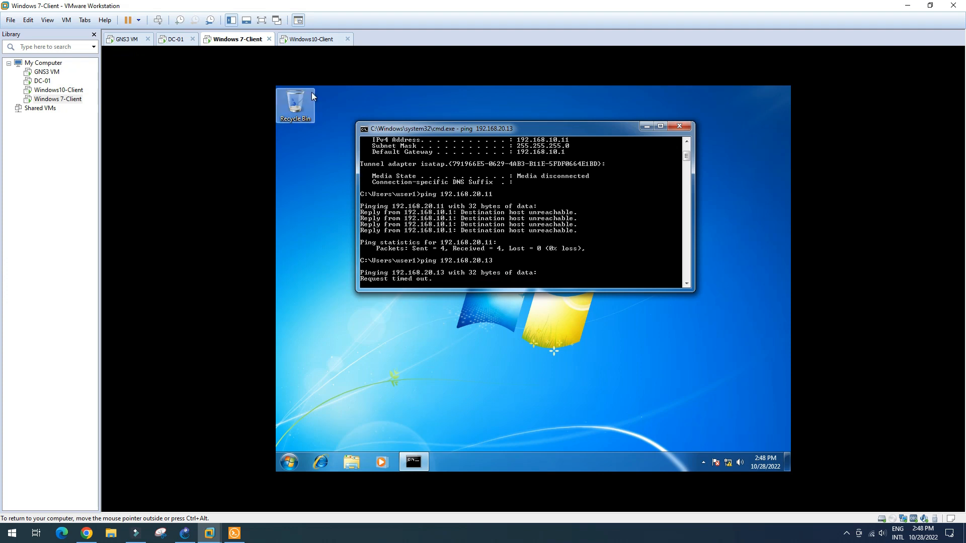
click(319, 41)
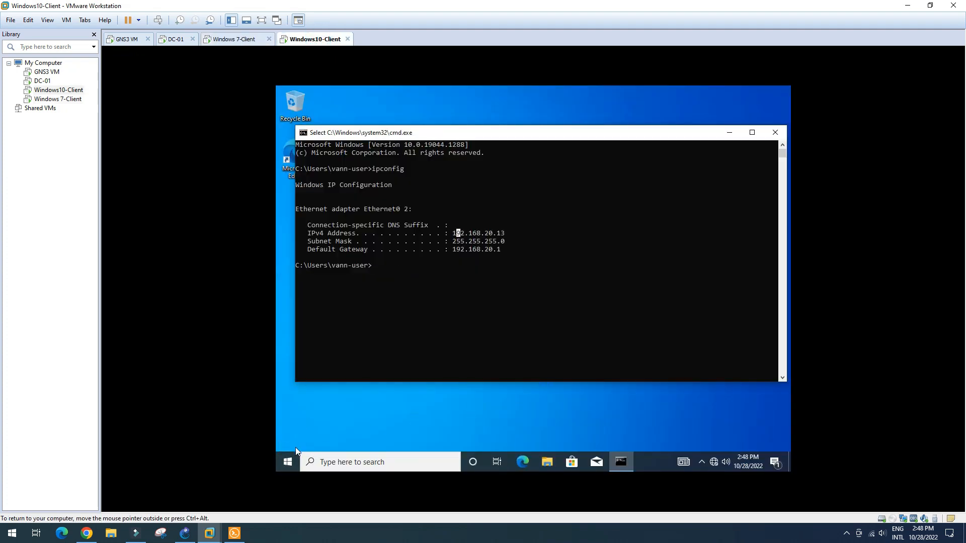
- Turn off Windows Defender Firewall for public networks on the Windows10-Client and close its settings
click(289, 465)
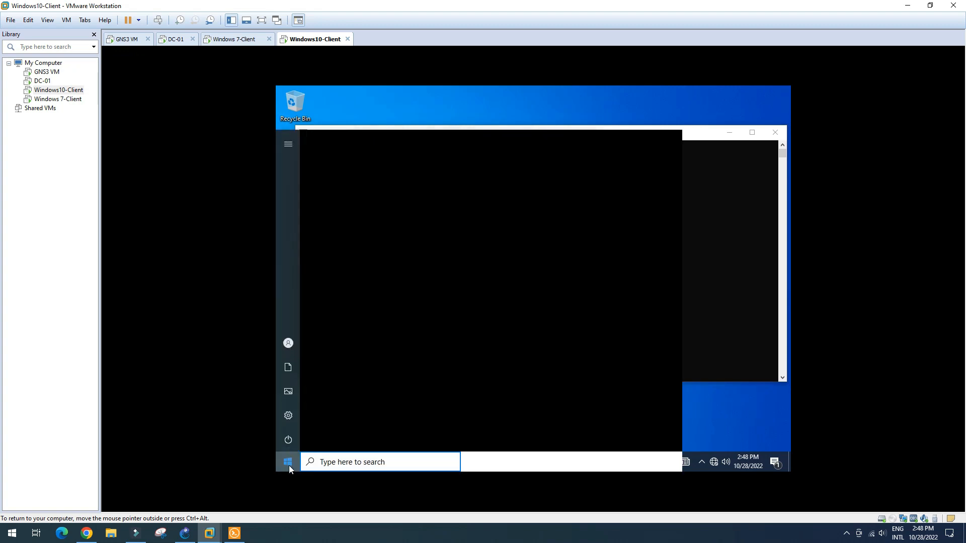
text(fir)
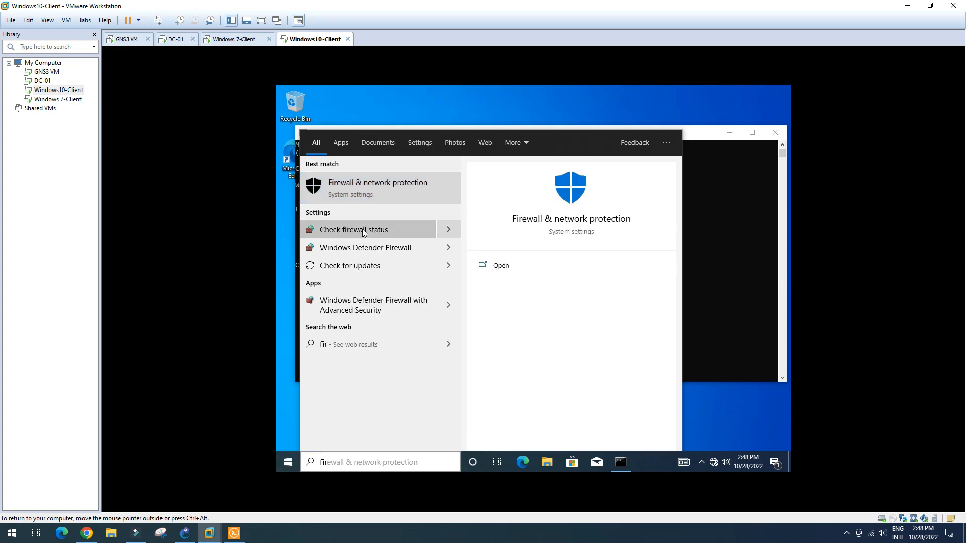
key(Escape)
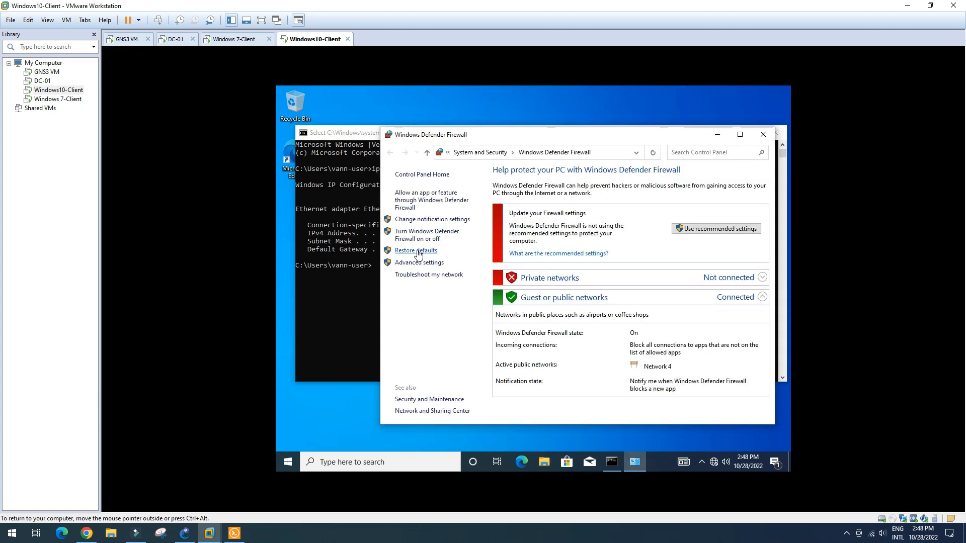
click(428, 237)
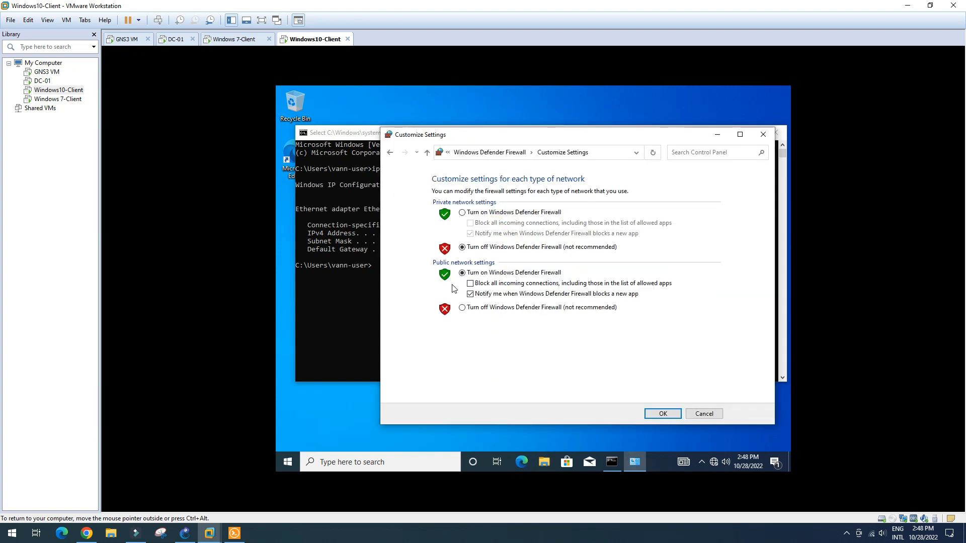
click(465, 308)
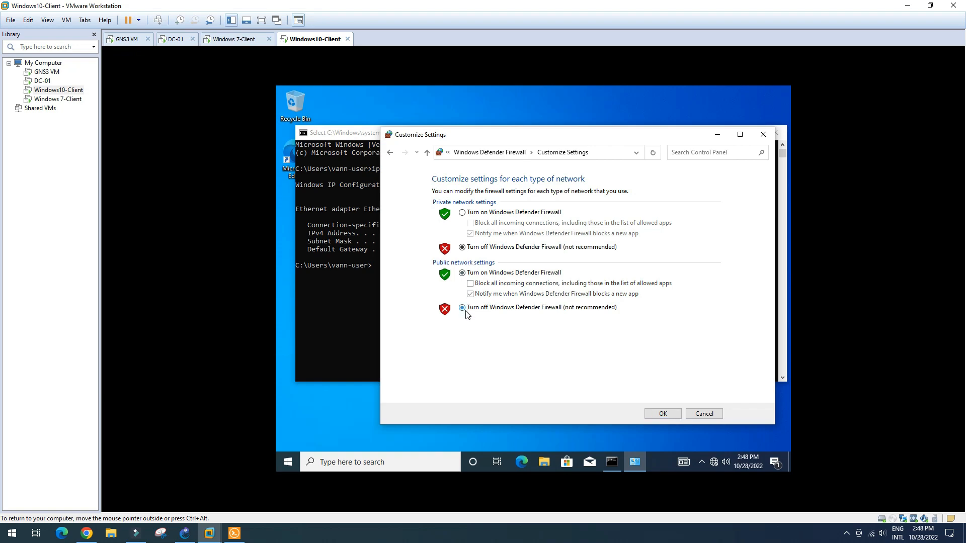
click(664, 414)
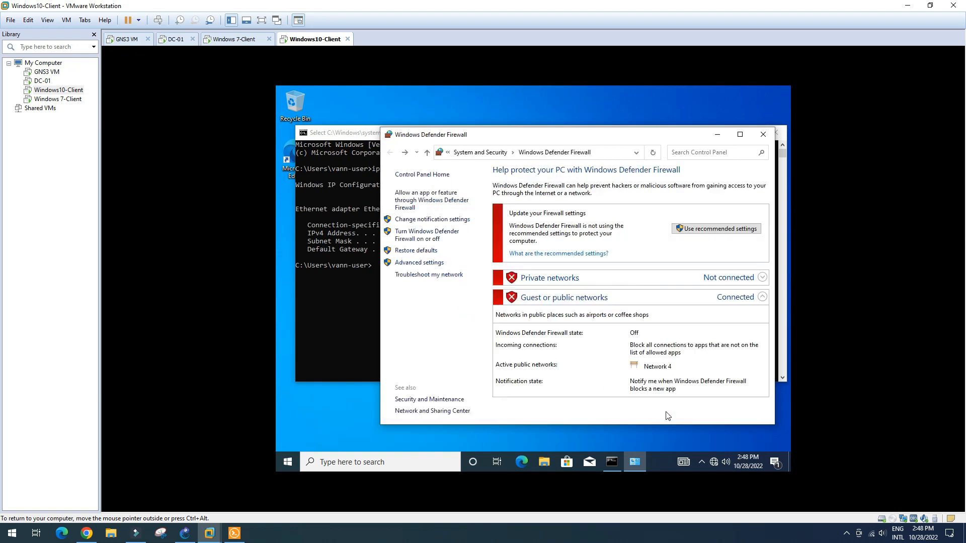
click(762, 136)
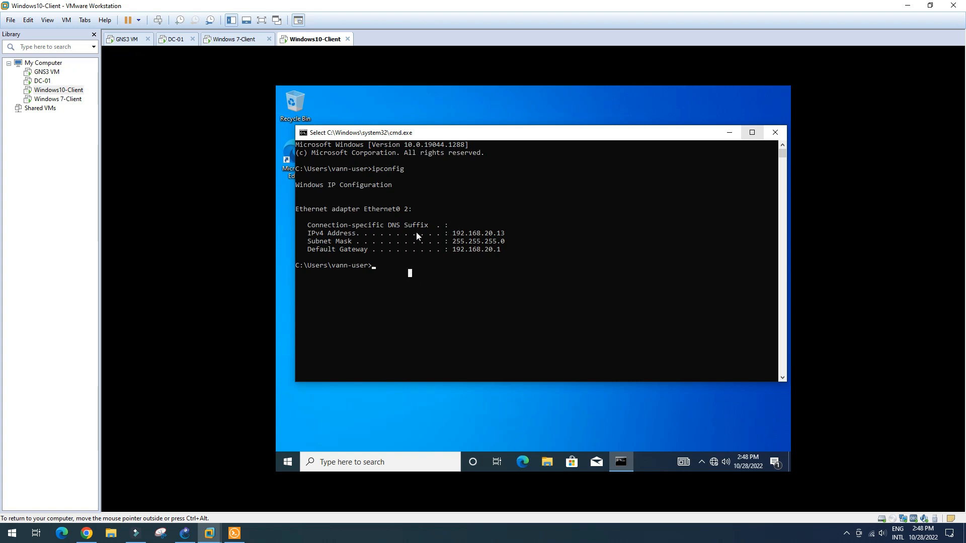
- Ping 192.168.10.11 from Windows10-Client and rerun ping 192.168.20.13 from Windows 7-Client, both succeeding
text(ping 192.16)
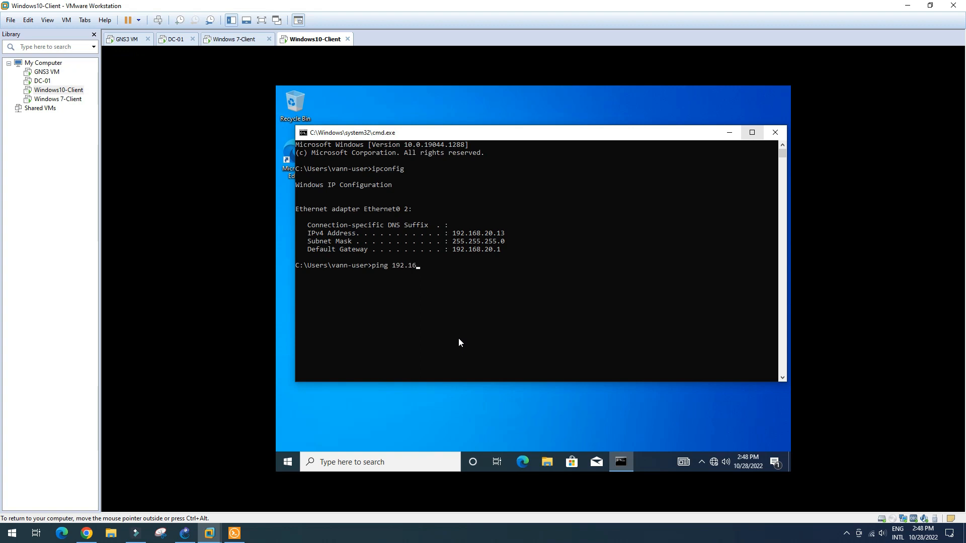
text(8.10.11)
key(Return)
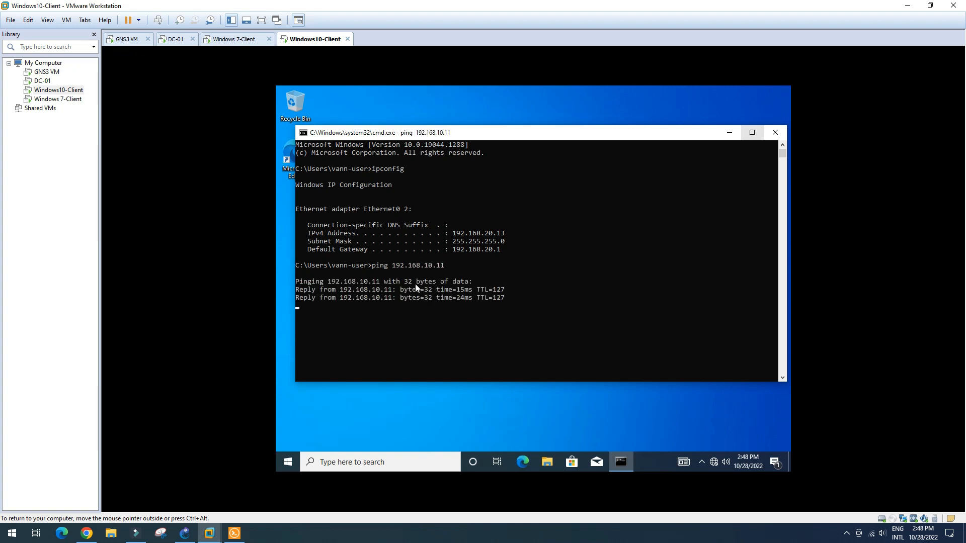
click(238, 43)
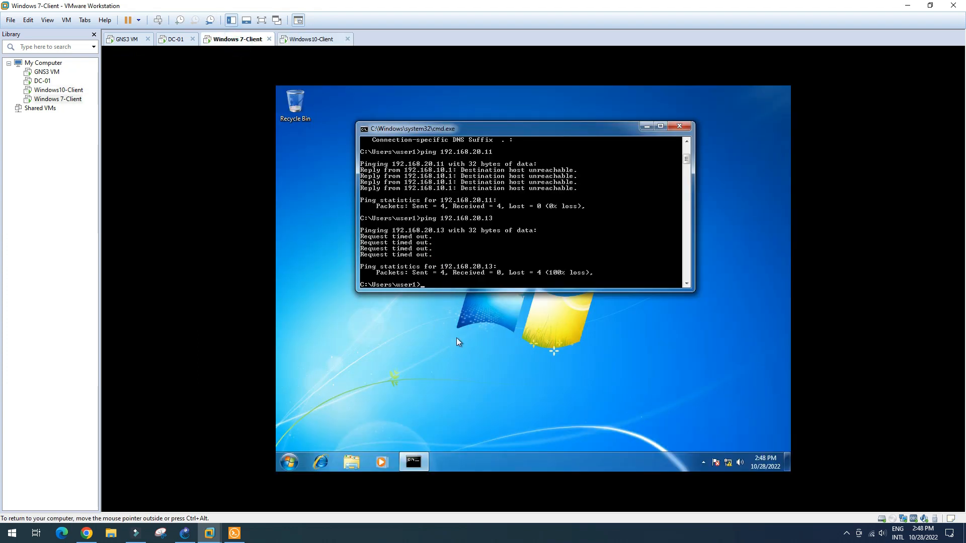
key(Up)
key(Return)
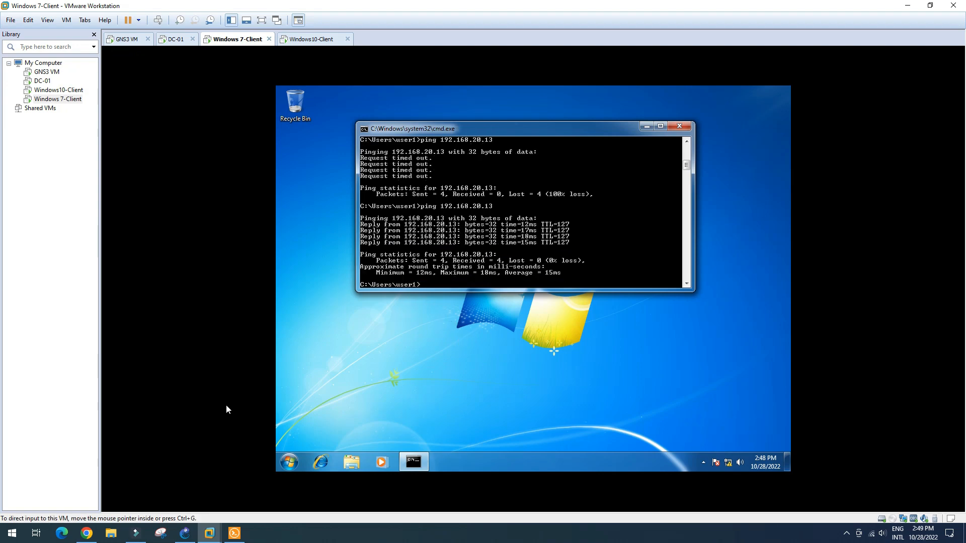
click(185, 533)
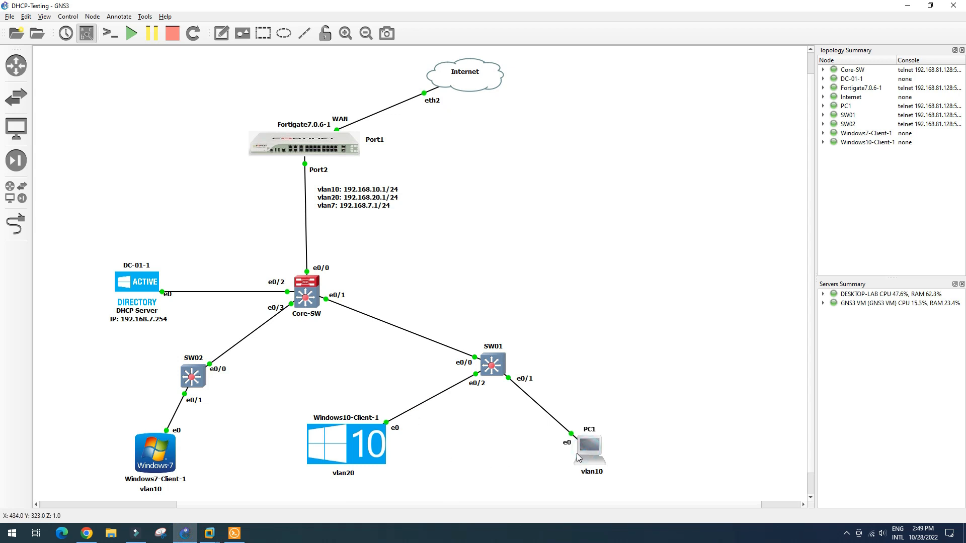
- Run 'sh' in PC1's console to show its DHCP address 192.168.10.12/24
drag(599, 92, 747, 44)
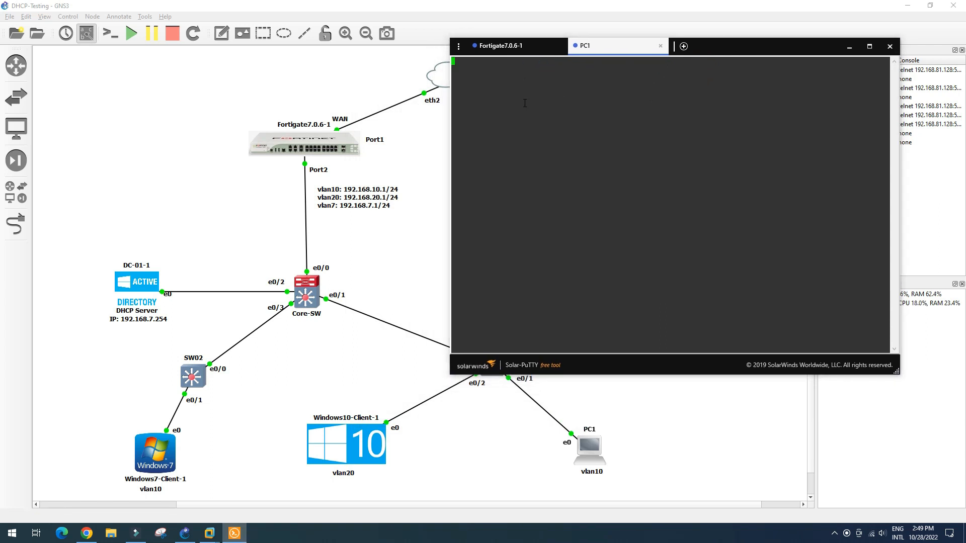
key(Return)
text(sh)
key(Return)
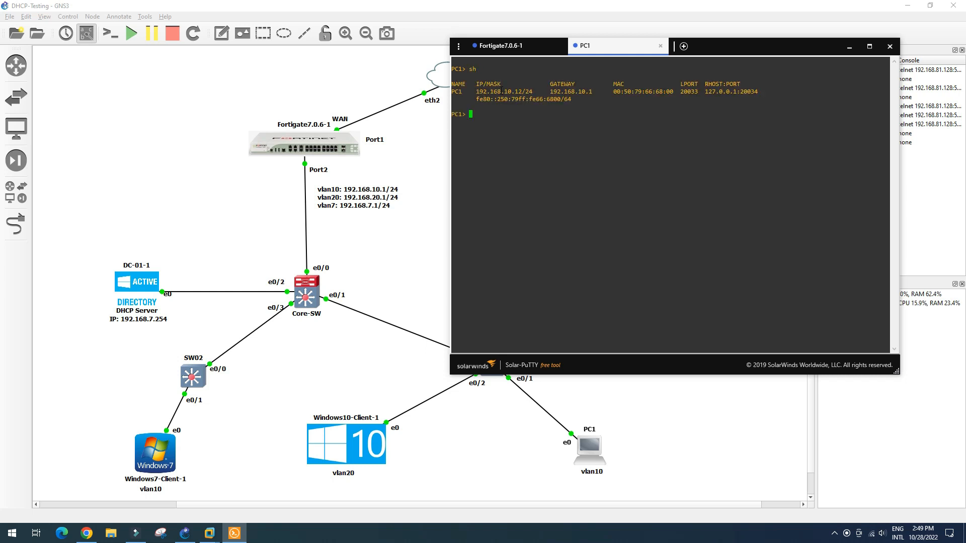
drag(494, 92, 523, 91)
click(510, 109)
- Ping 192.168.10.11 and 192.168.20.13 from PC1, both replying successfully
text(ping 192.168.10.11)
key(Return)
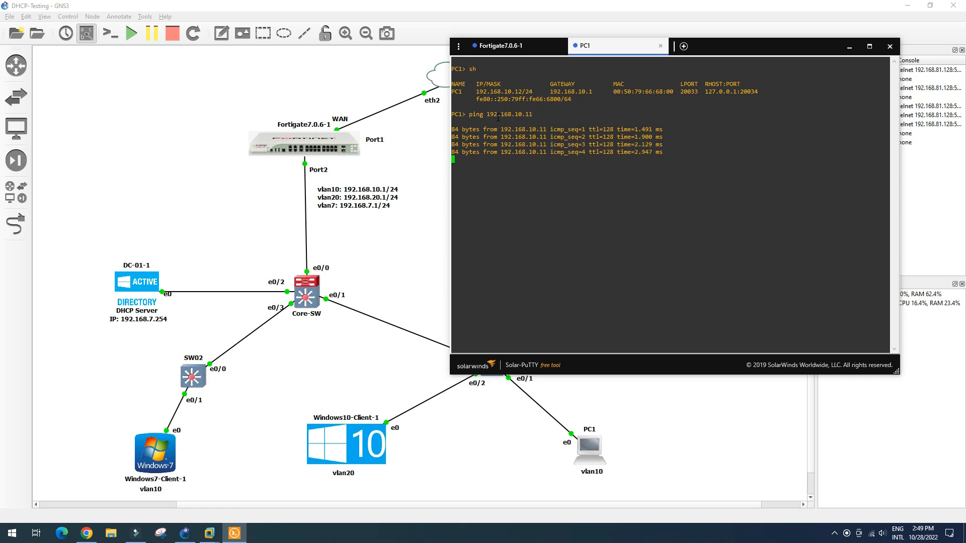
key(Up)
key(Left)
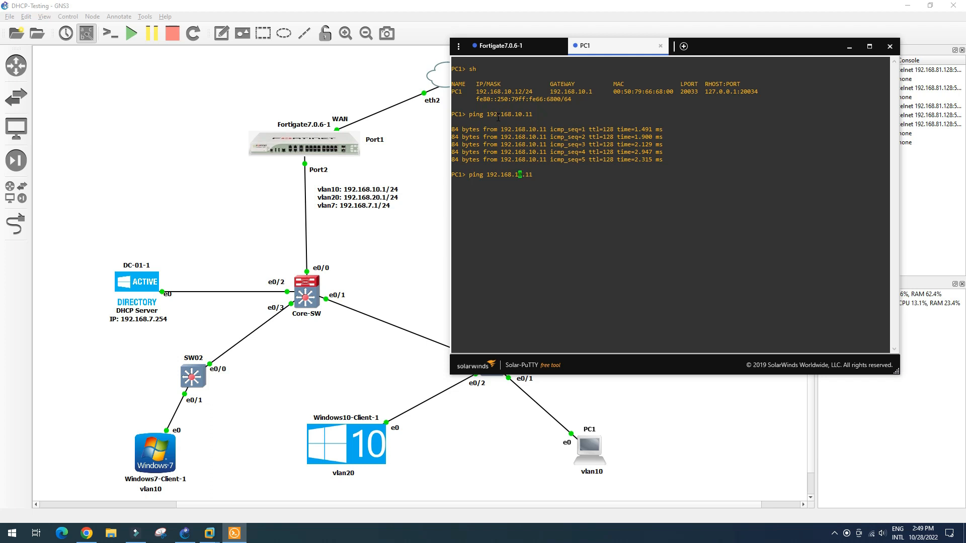
key(BackSpace)
text(2)
key(Right)
key(Right)
text(3)
key(Return)
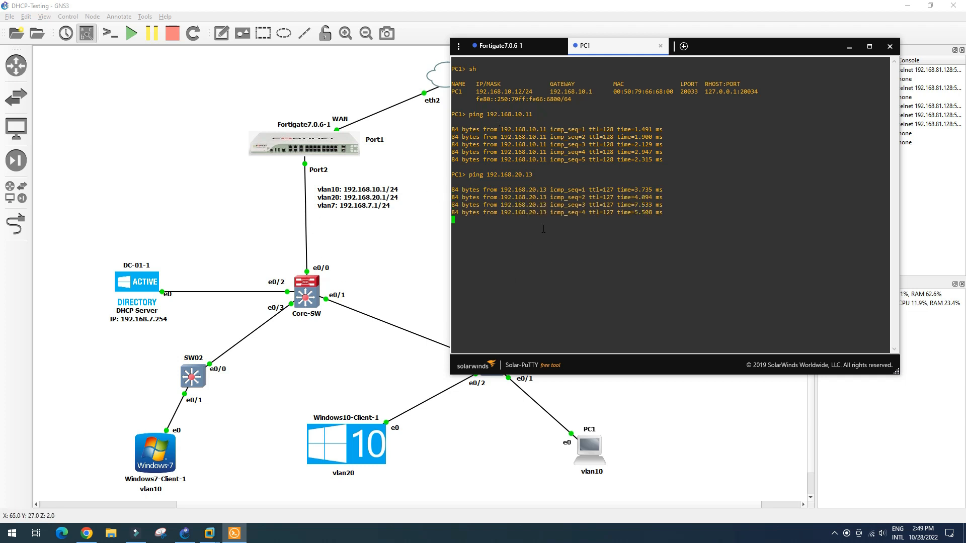
drag(725, 49, 761, 116)
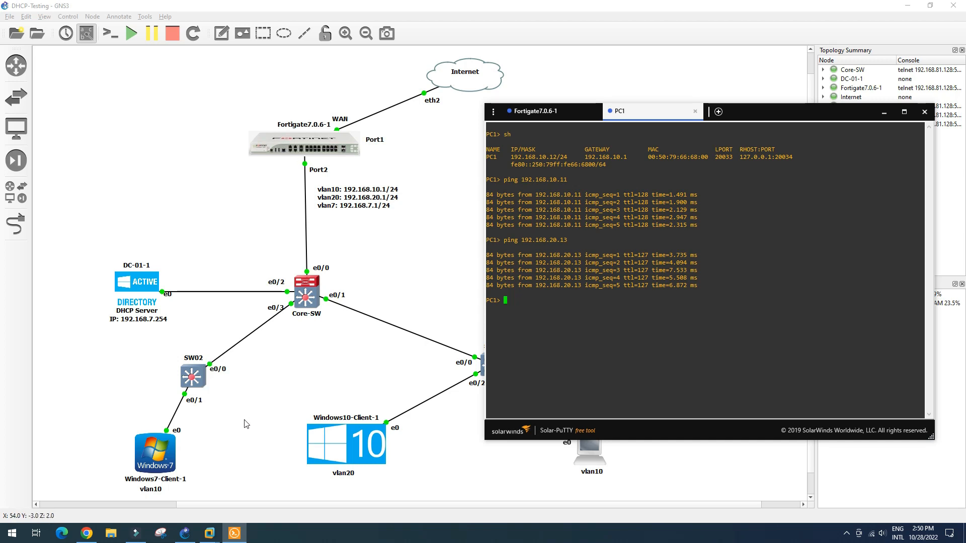
- Review the FortiGate VLAN interfaces, view Static Routes with default route 0.0.0.0/0, and open the CLI console
click(87, 534)
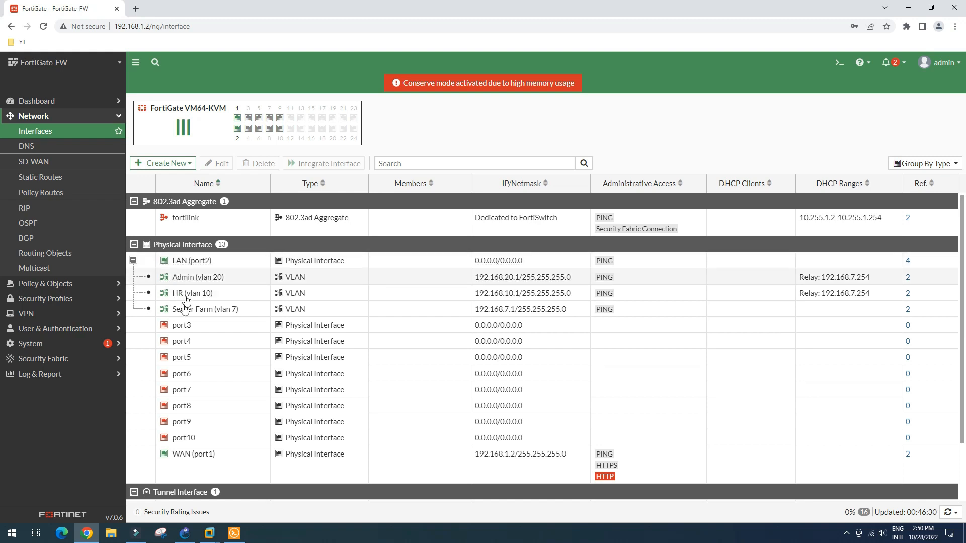
scroll(258, 334, down, 1)
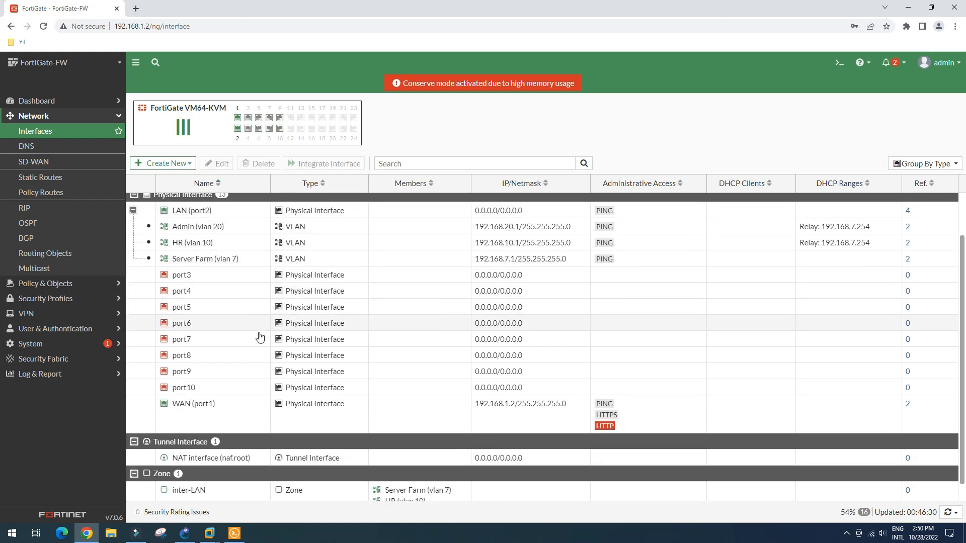
scroll(234, 281, up, 1)
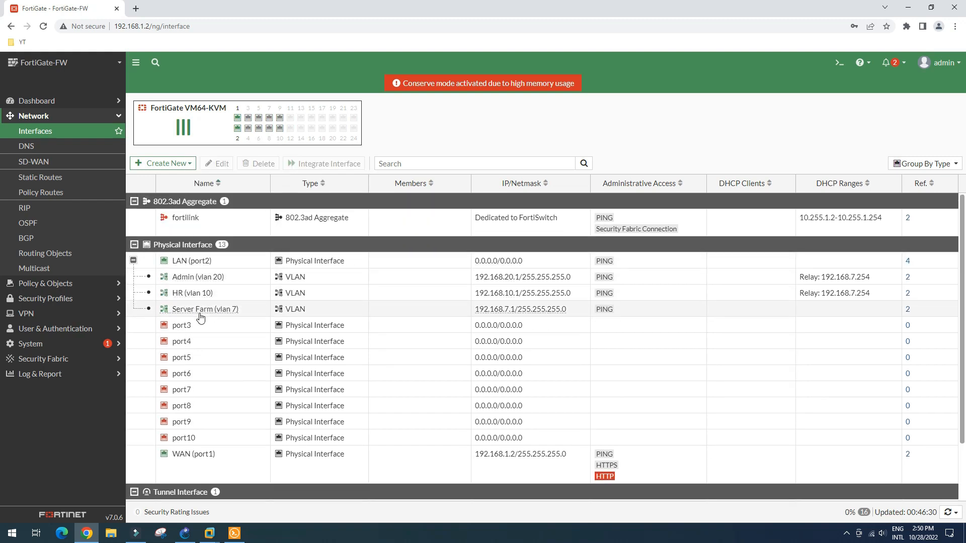
scroll(209, 375, down, 2)
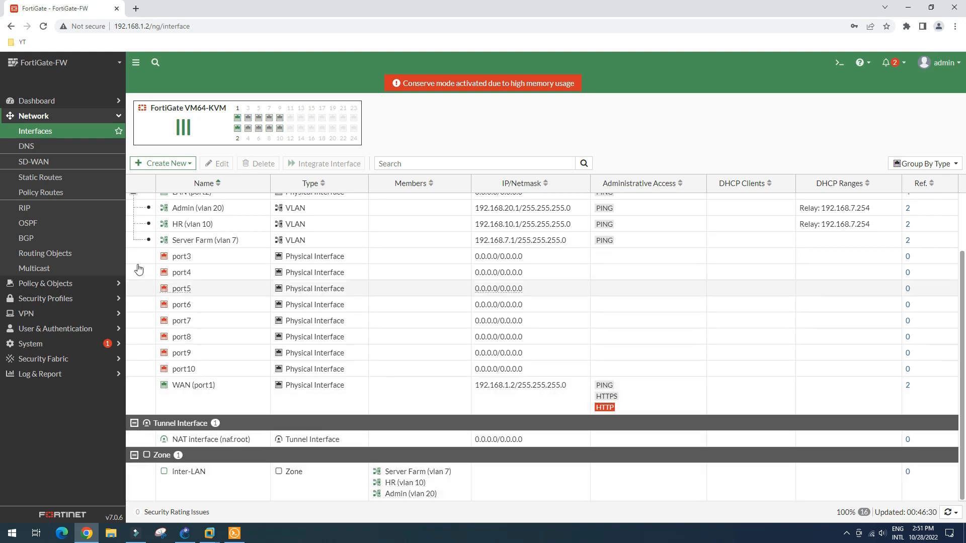
click(43, 176)
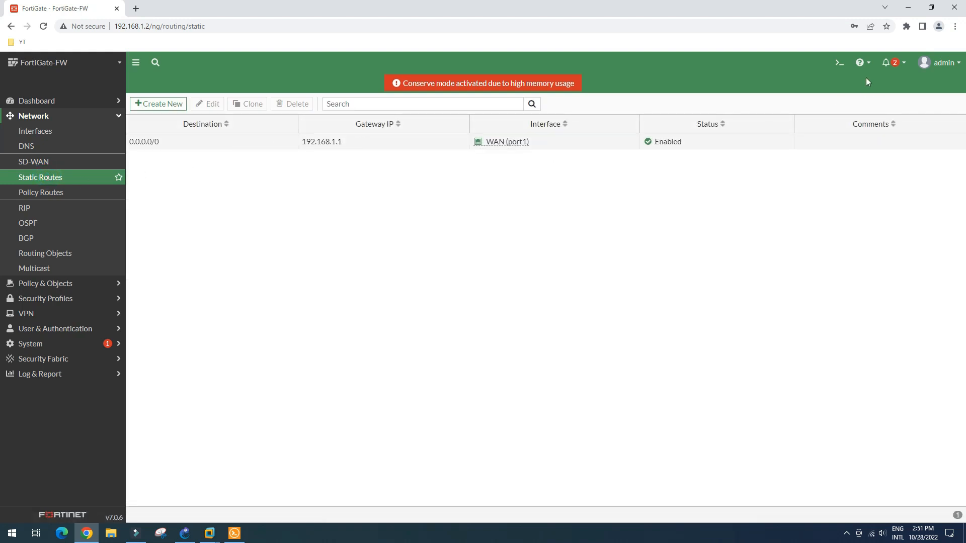
click(839, 64)
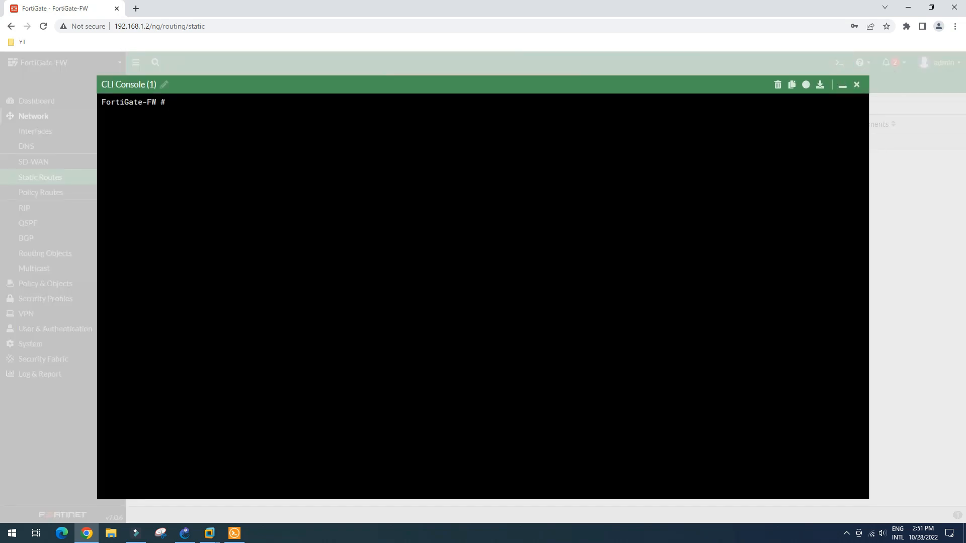
- Run 'execute ping 1.1.1.1' in the FortiGate CLI, get 5/5 replies, and close the console
text(exe)
key(Tab)
text(ping 1.1.1.1)
key(Return)
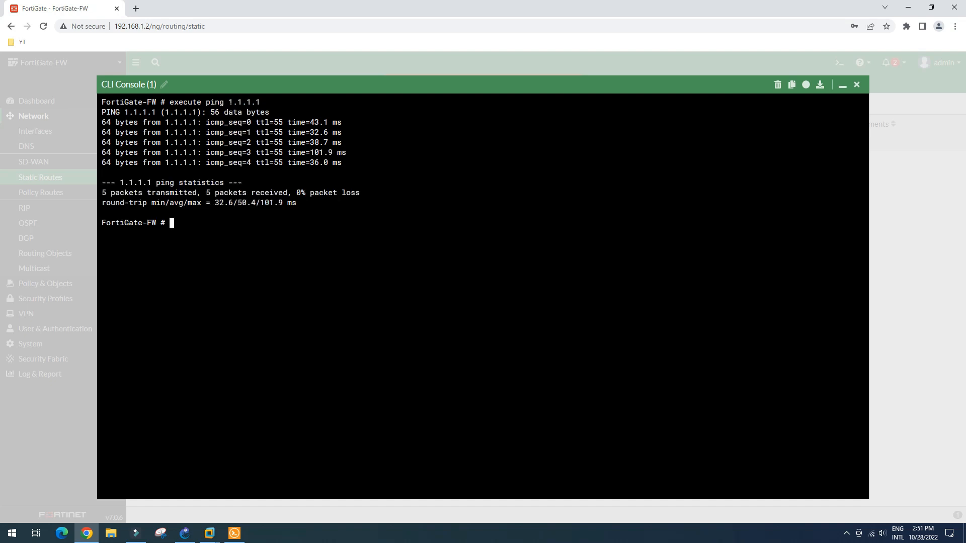
click(857, 84)
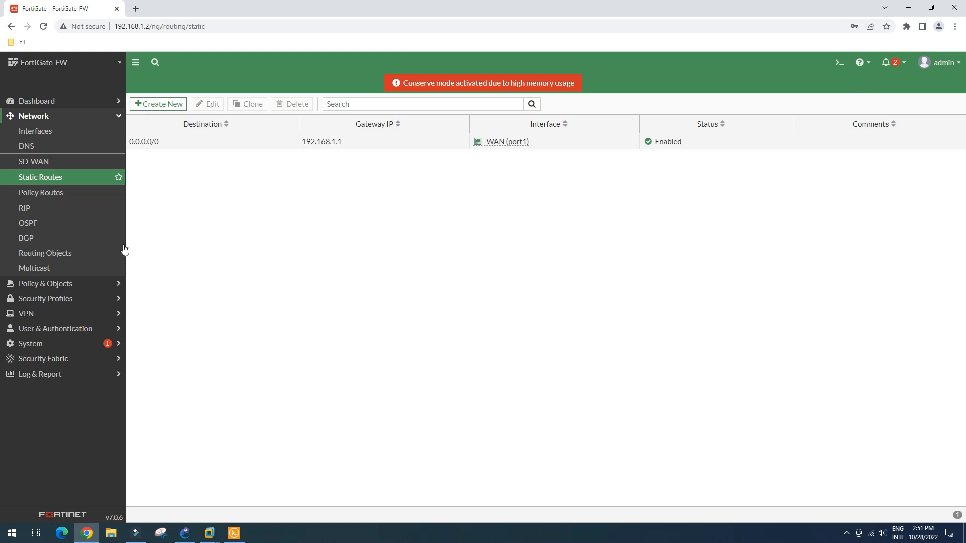
- Review the LAN (port2) to WAN (port1) internet policy under Policy & Objects > Firewall Policy, then return to GNS3
click(50, 283)
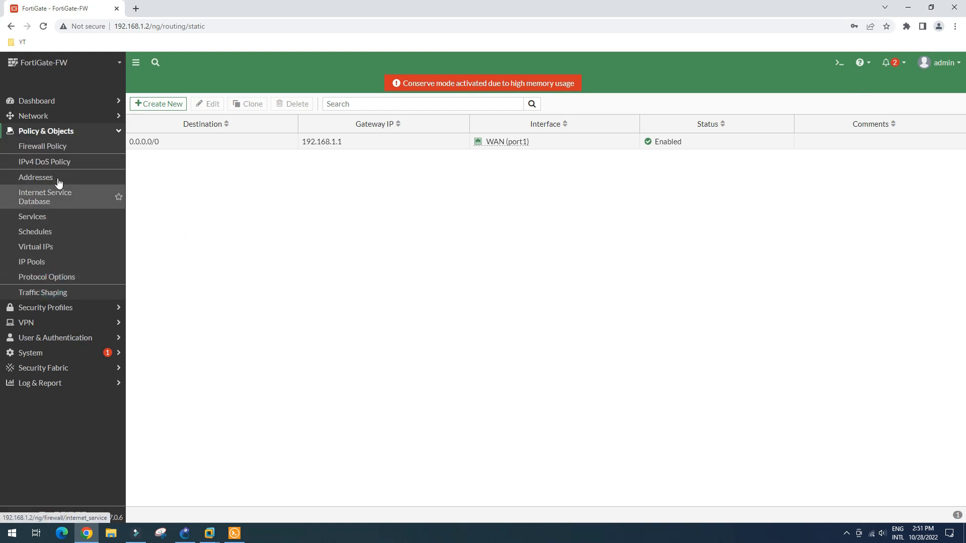
click(57, 149)
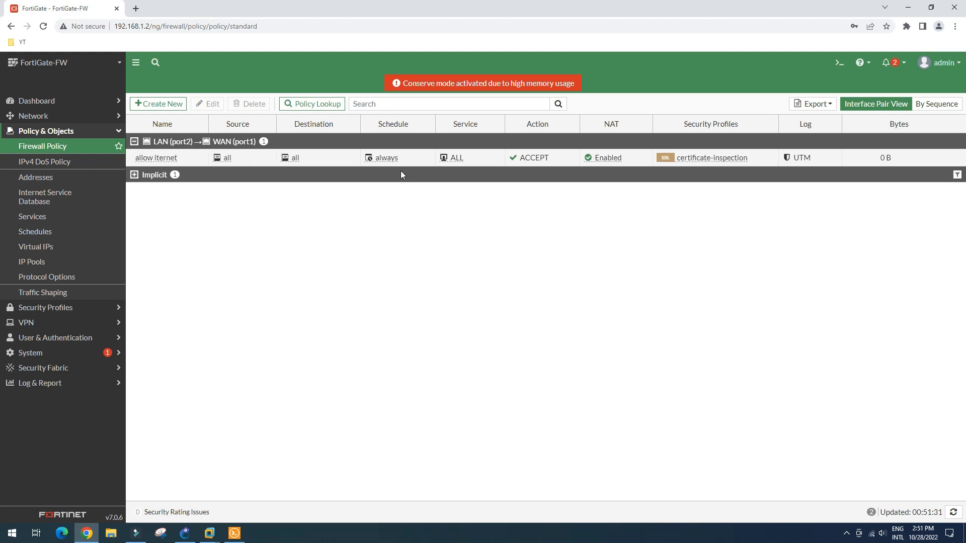
mouse_move(712, 158)
click(185, 534)
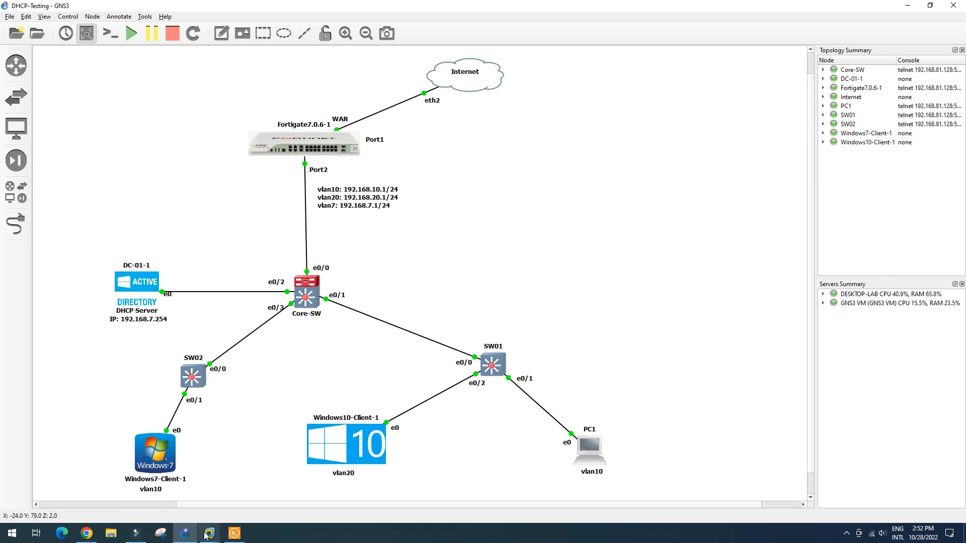
- Ping 1.1.1.1 from the Windows 7 client's command prompt; the requests time out
mouse_move(207, 534)
click(253, 458)
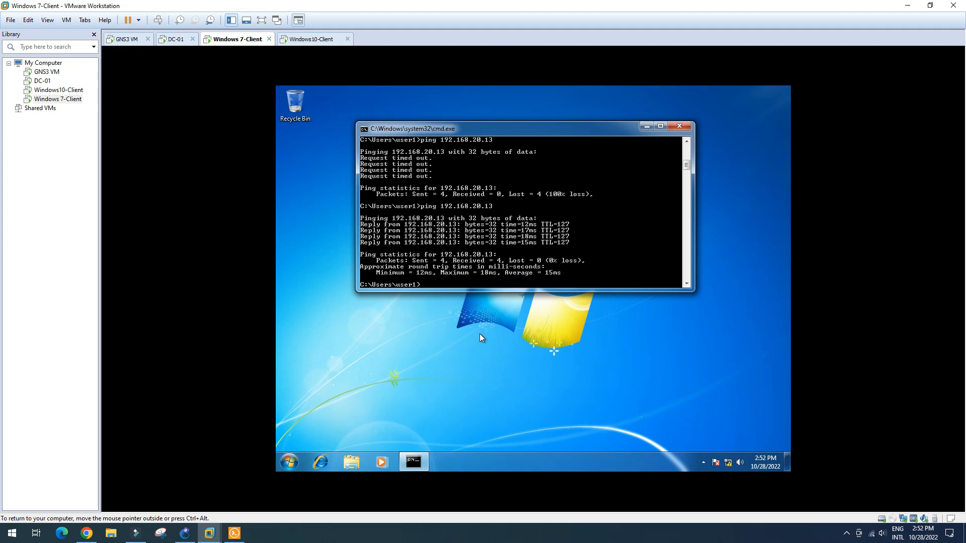
text(ping 1.1.1.1)
key(Return)
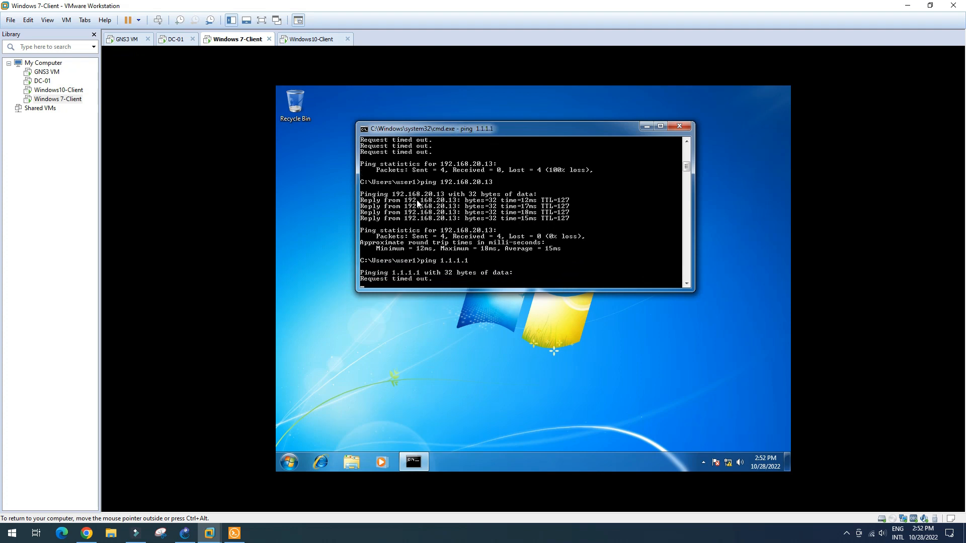
- Start a ping to 1.1.1.1 from the Windows10-Client
click(316, 40)
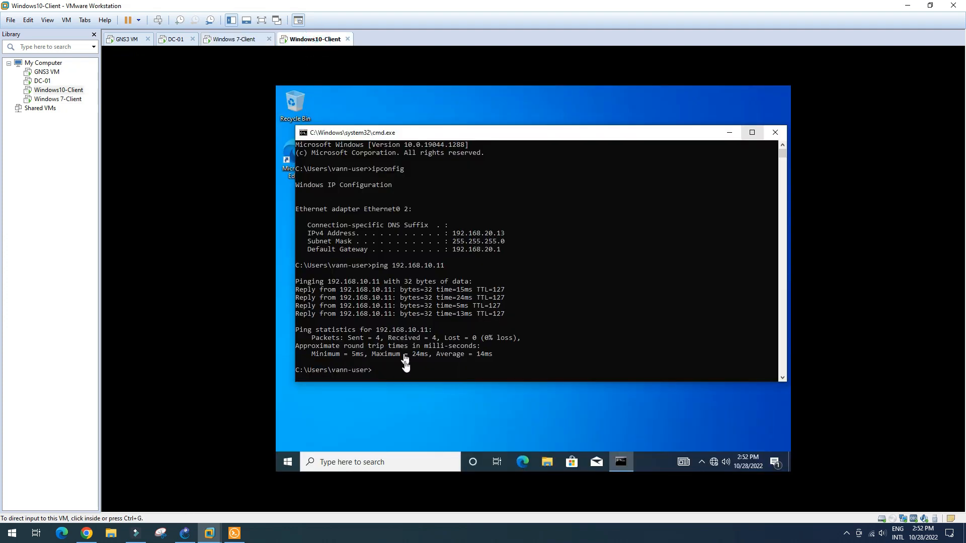
text(ping 1.1.1.1)
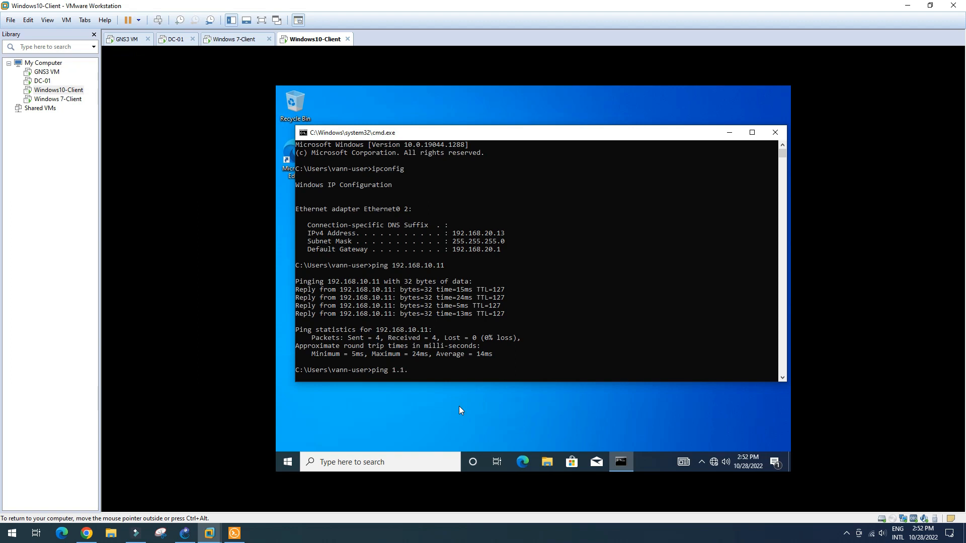
key(Return)
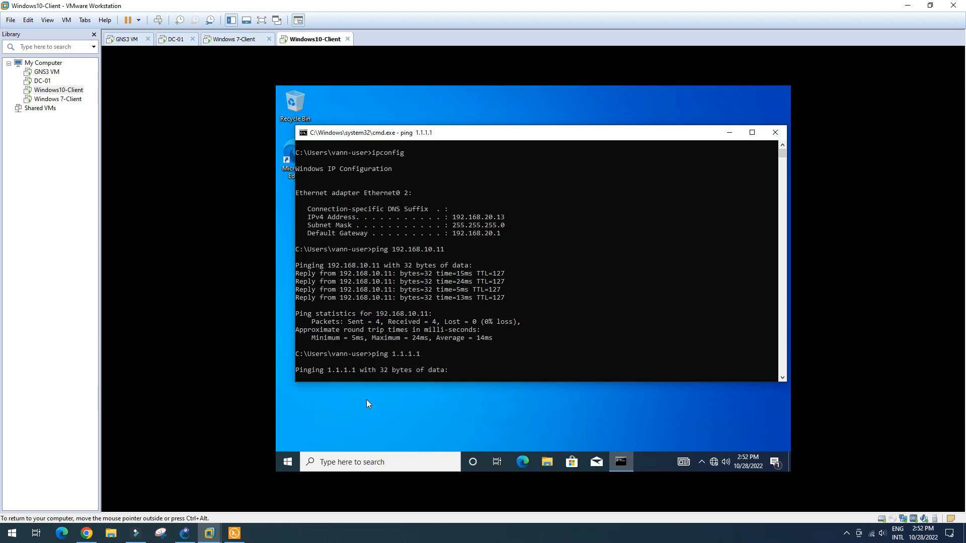
- Run 'execute ping 1.1.1.1' again in the FortiGate CLI, close the console, and go back to GNS3
click(87, 533)
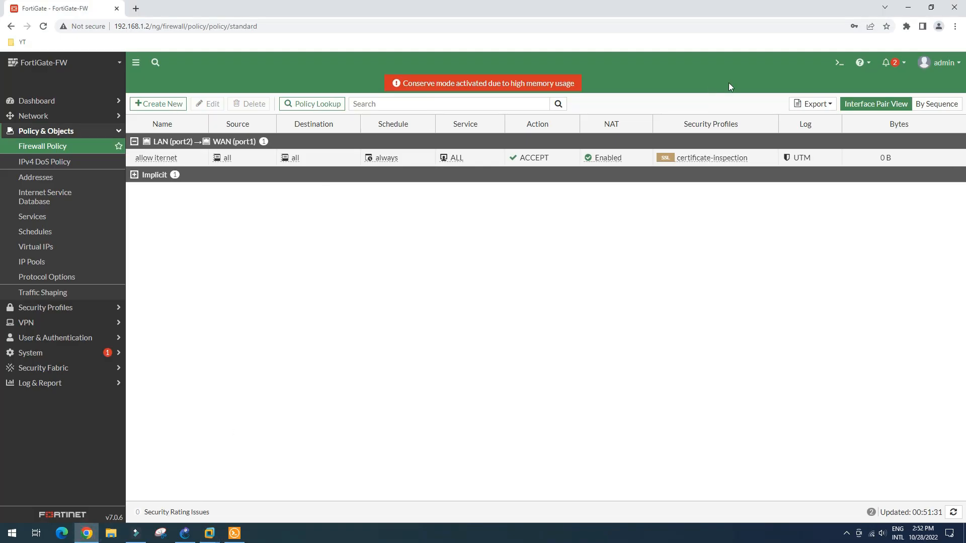
click(838, 63)
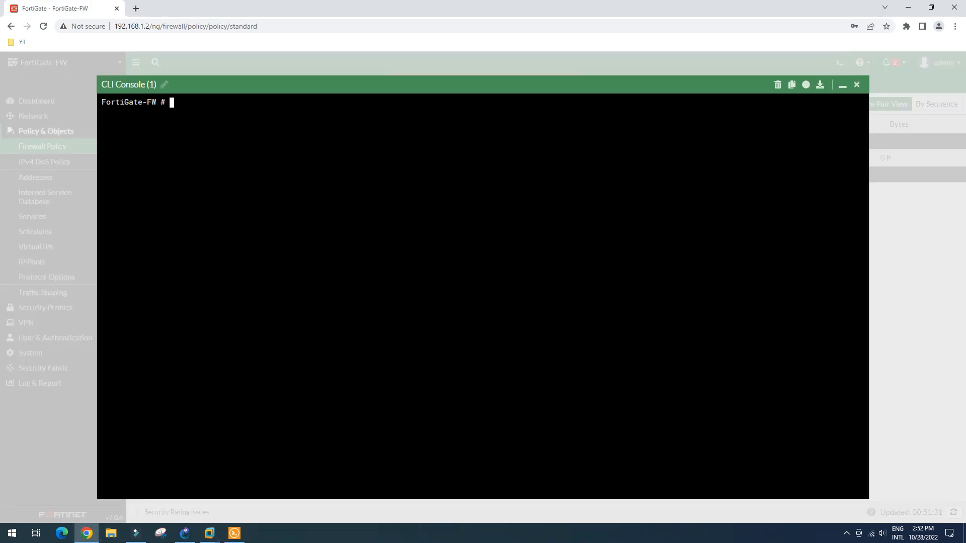
text(exe)
key(Tab)
text(ping 1.1.1.1)
key(Return)
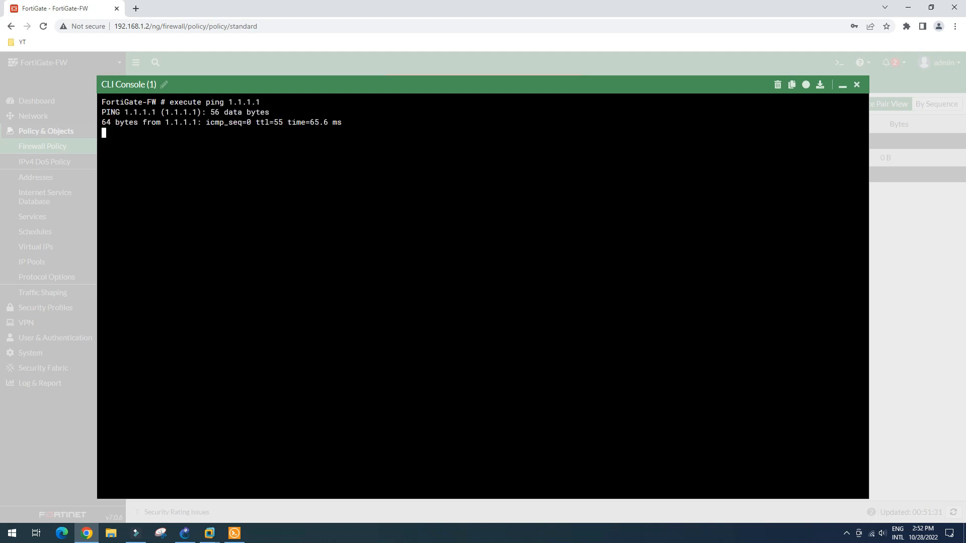
click(856, 86)
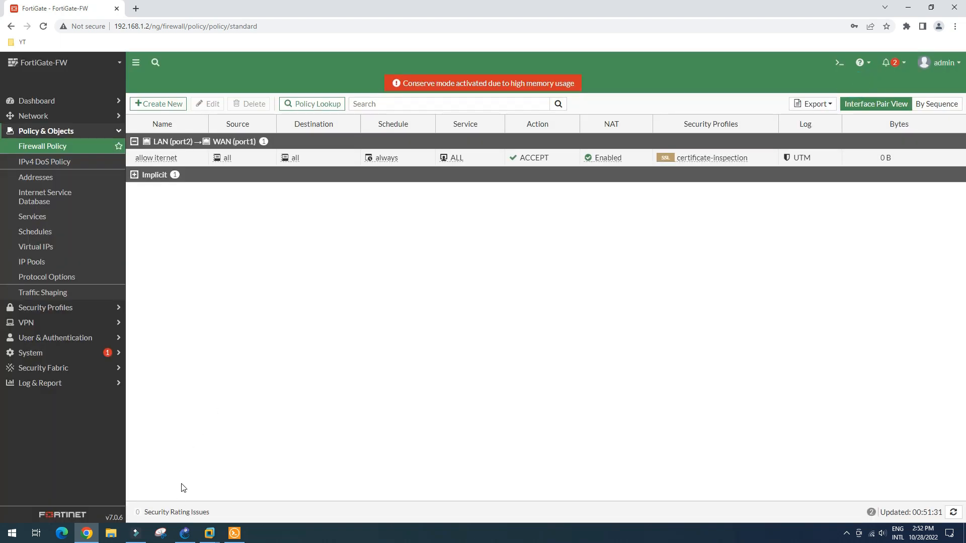
click(184, 533)
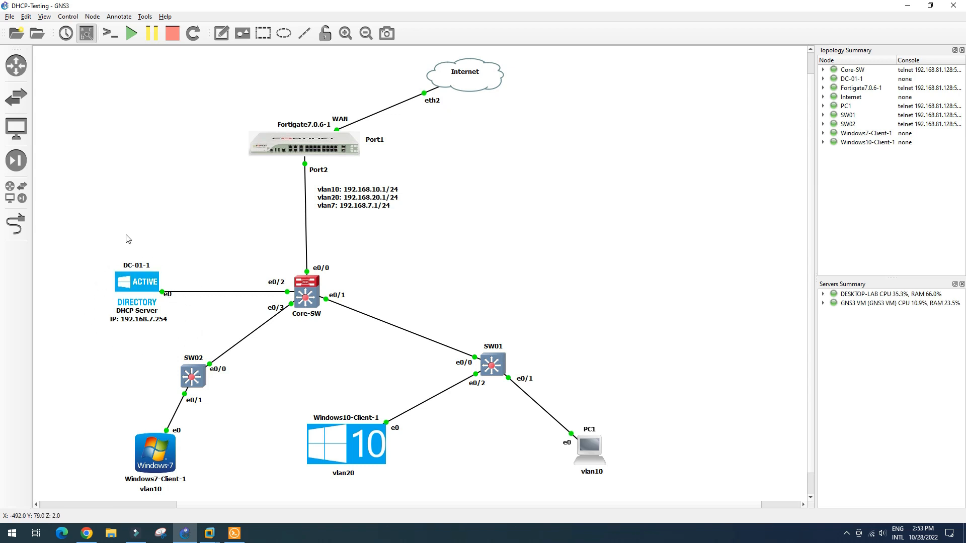
- Add a 'DSN Server' note above DC-01-1, then bring up DC-01's DHCP console
click(221, 33)
click(126, 258)
text(DSN Server)
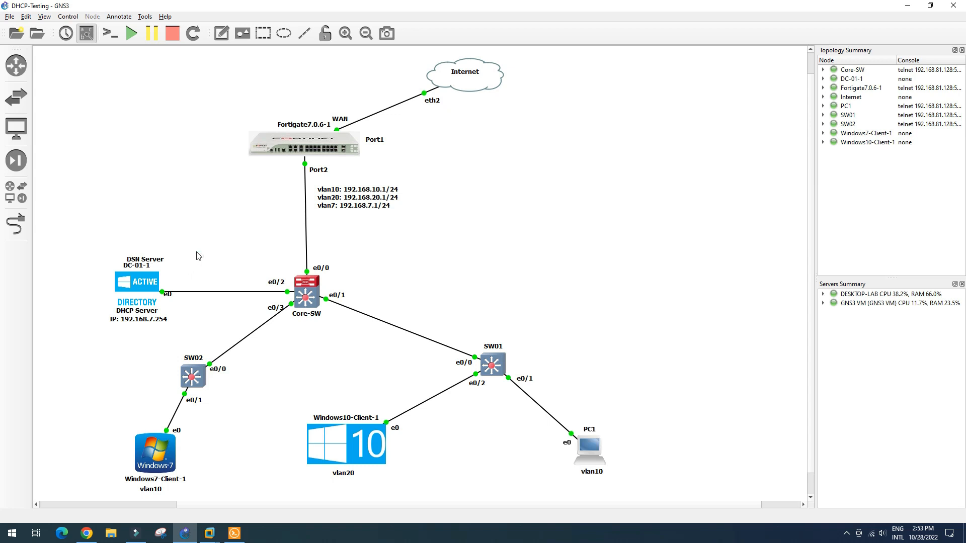
drag(149, 262, 140, 256)
click(193, 248)
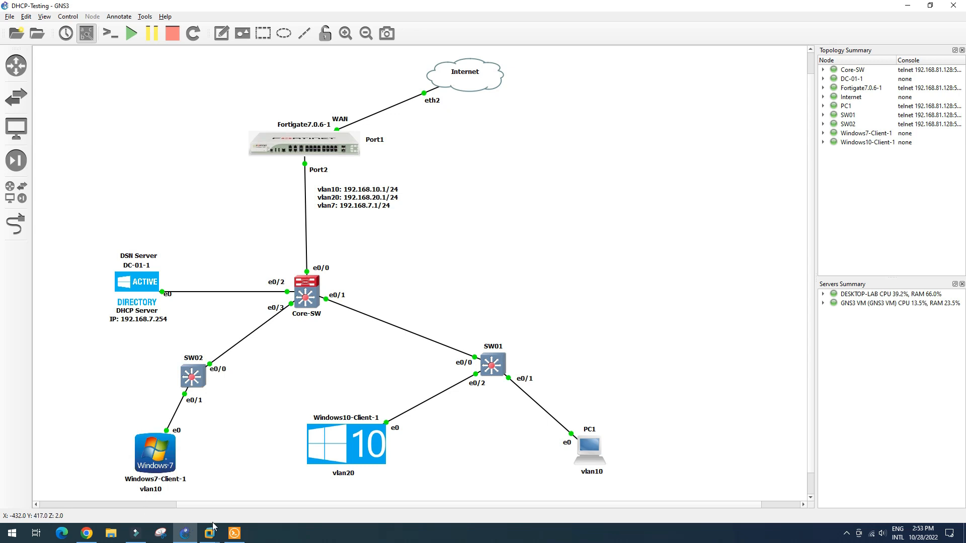
mouse_move(212, 531)
click(139, 475)
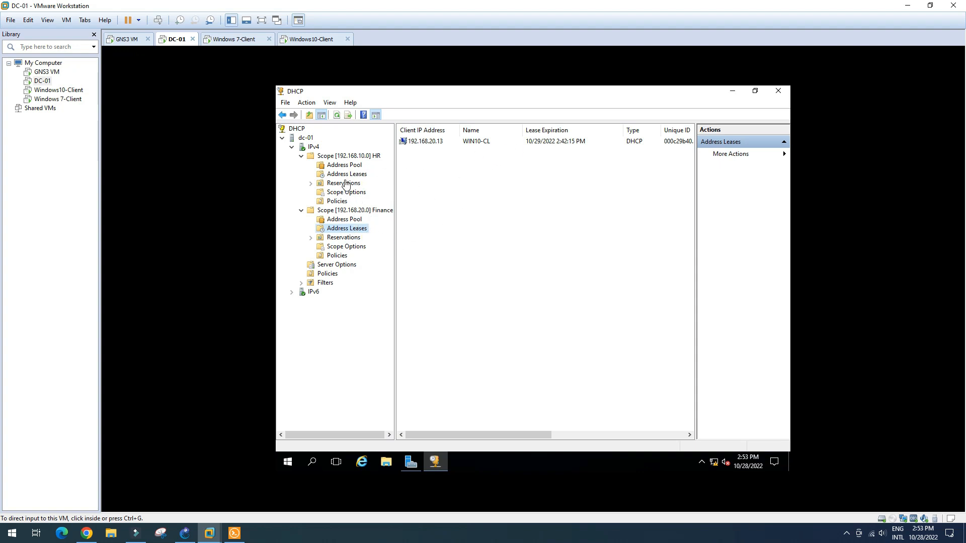
- View Address Leases for the HR and Finance scopes, then minimize the DHCP console
click(345, 176)
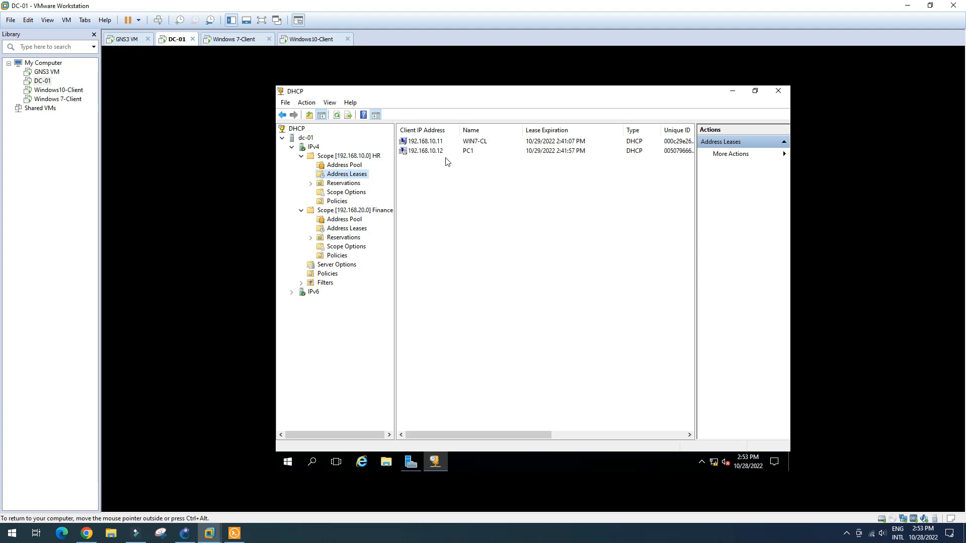
click(361, 230)
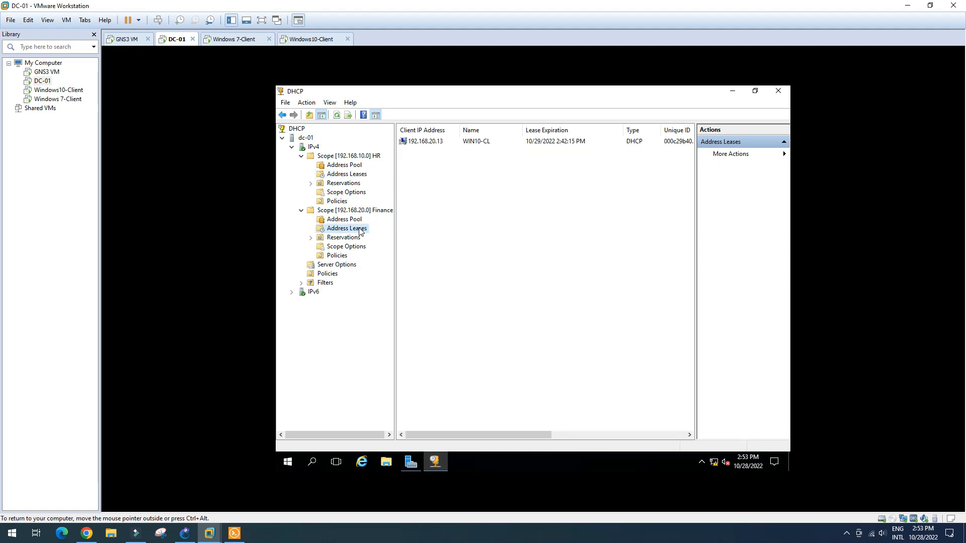
click(733, 94)
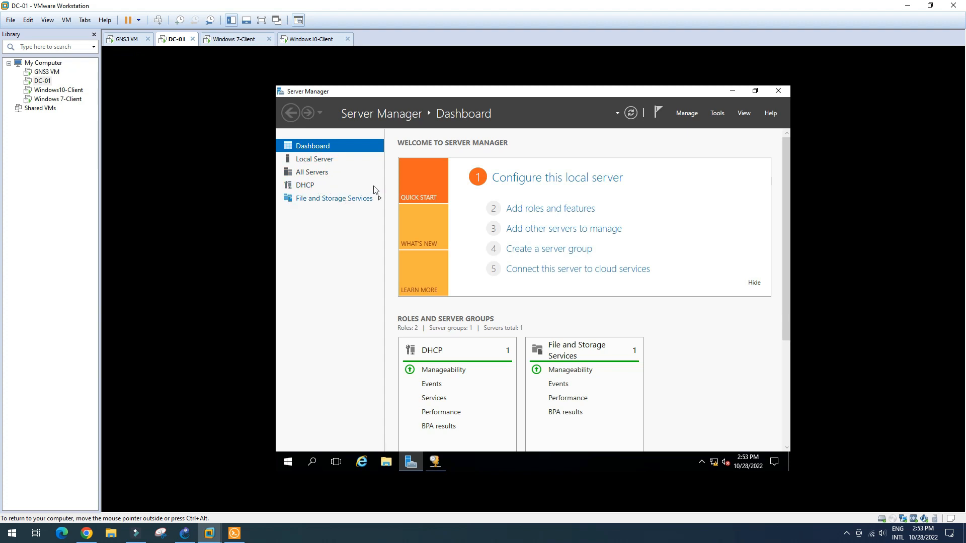
- Launch Add Roles and Features and advance with role-based installation and DC-01 as destination server
click(716, 115)
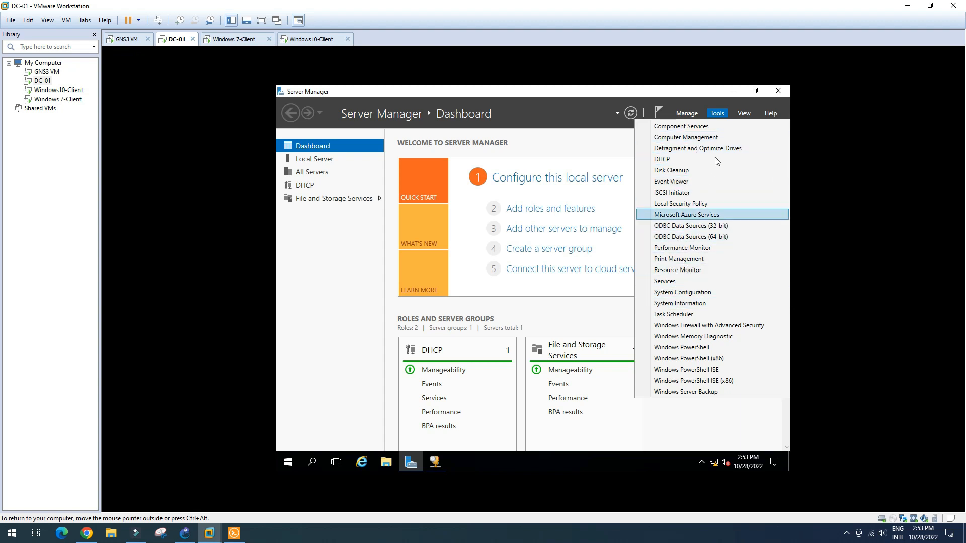
click(689, 114)
click(691, 114)
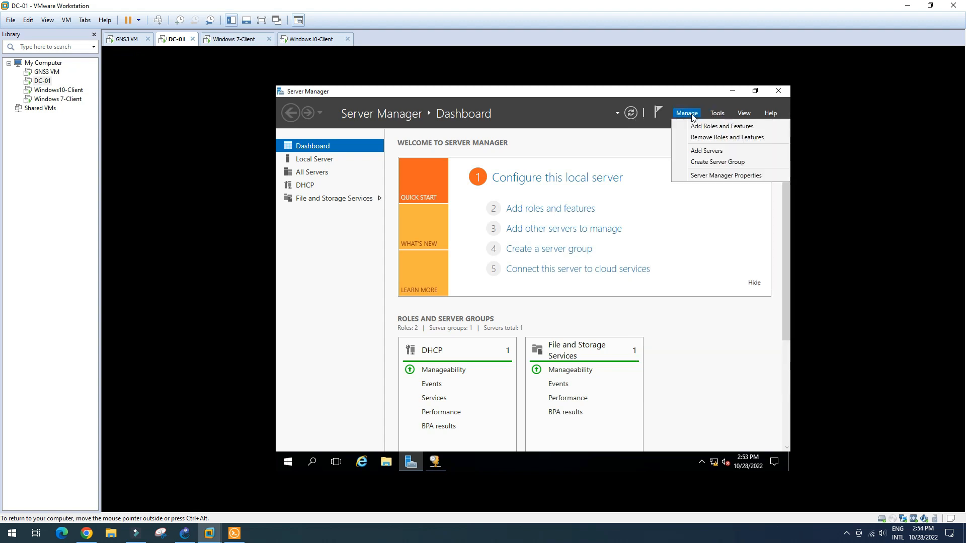
click(715, 127)
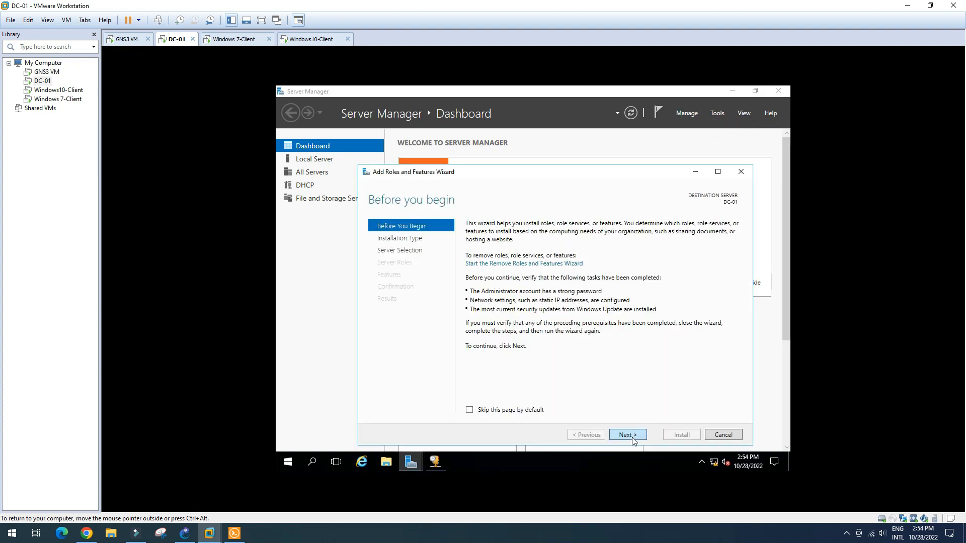
click(632, 439)
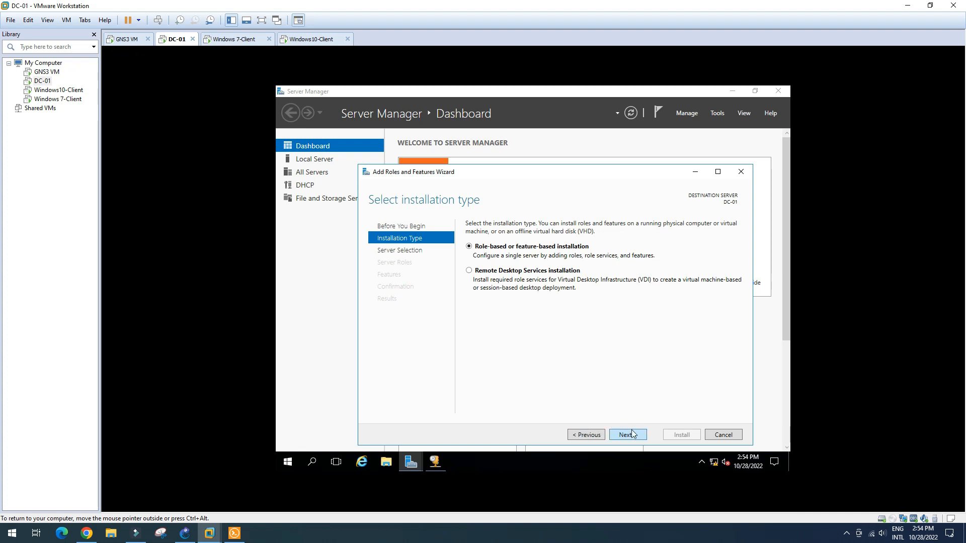
click(631, 433)
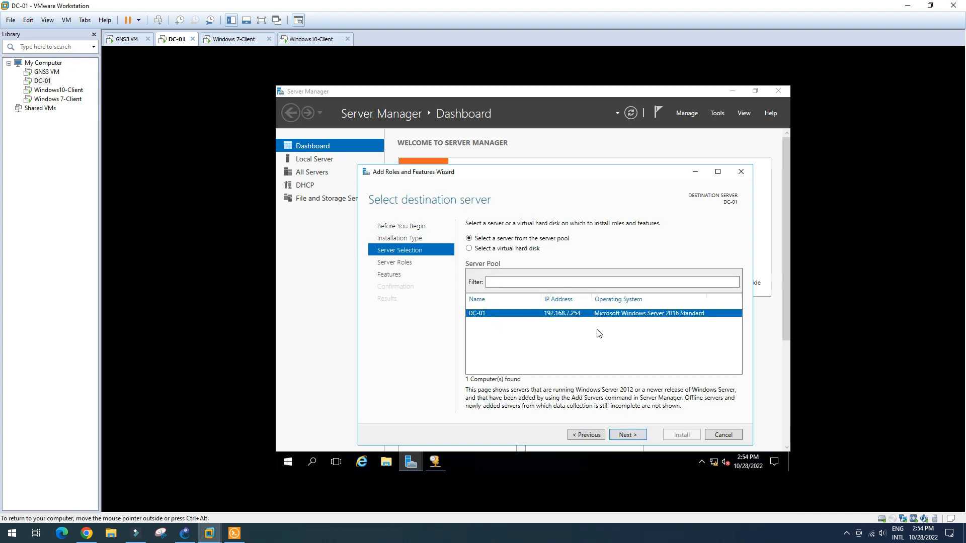
click(632, 436)
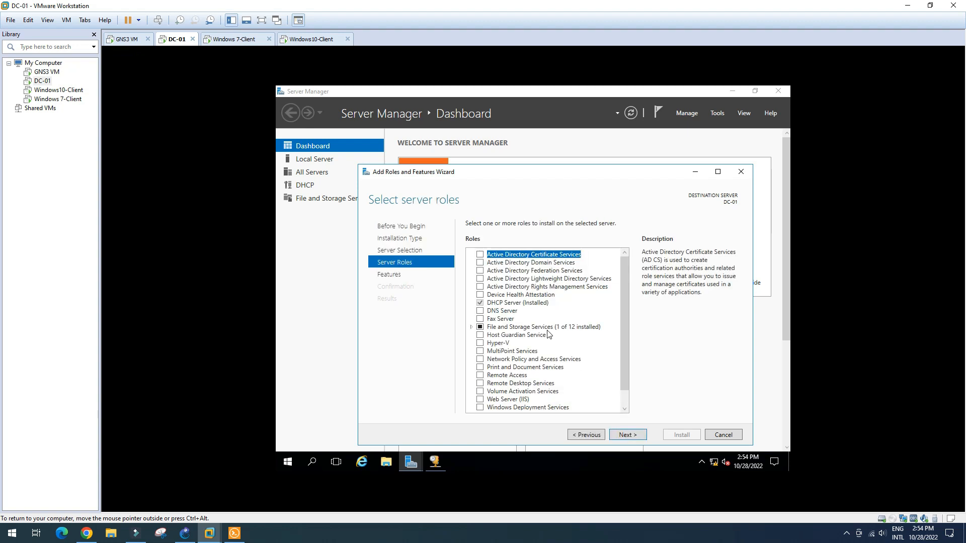
- Tick Active Directory Domain Services and DNS Server, accepting their required management features
click(480, 262)
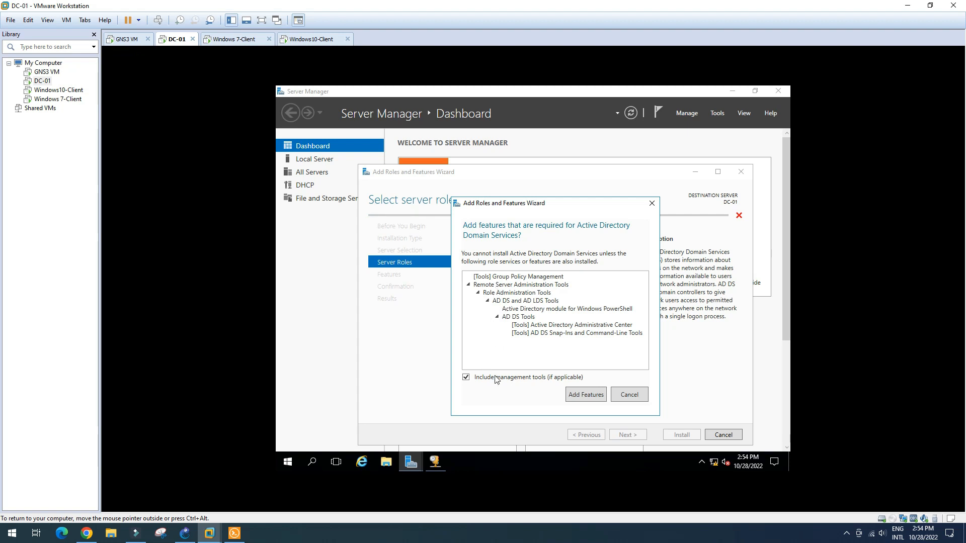
click(589, 397)
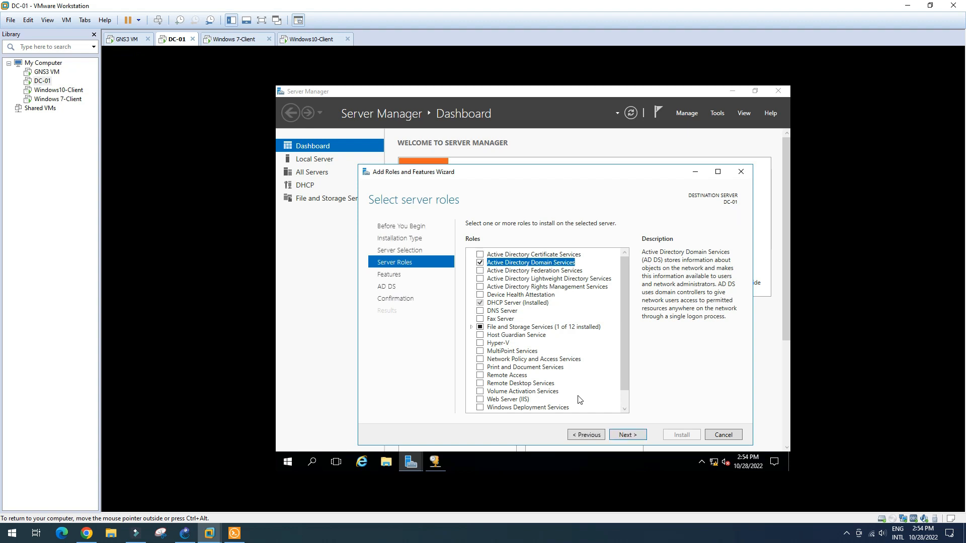
click(480, 311)
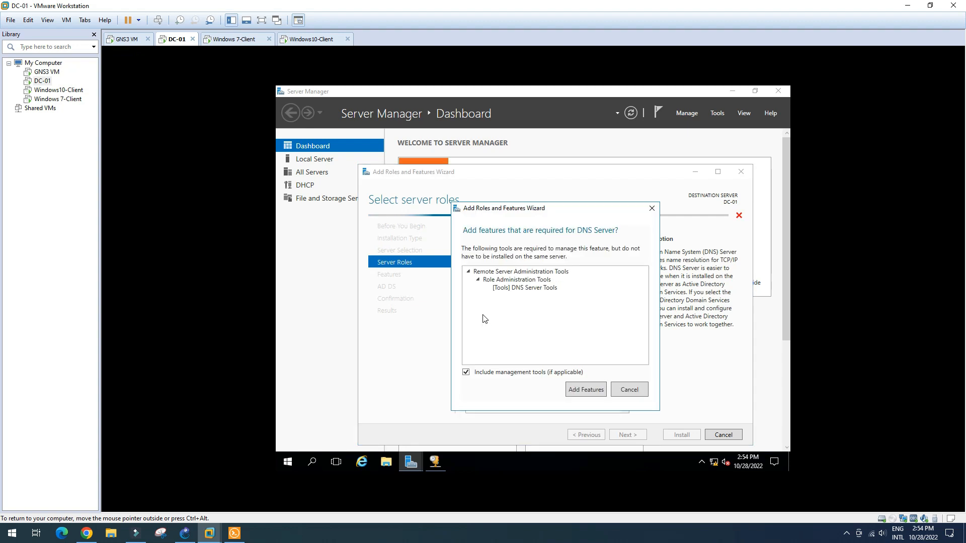
click(586, 395)
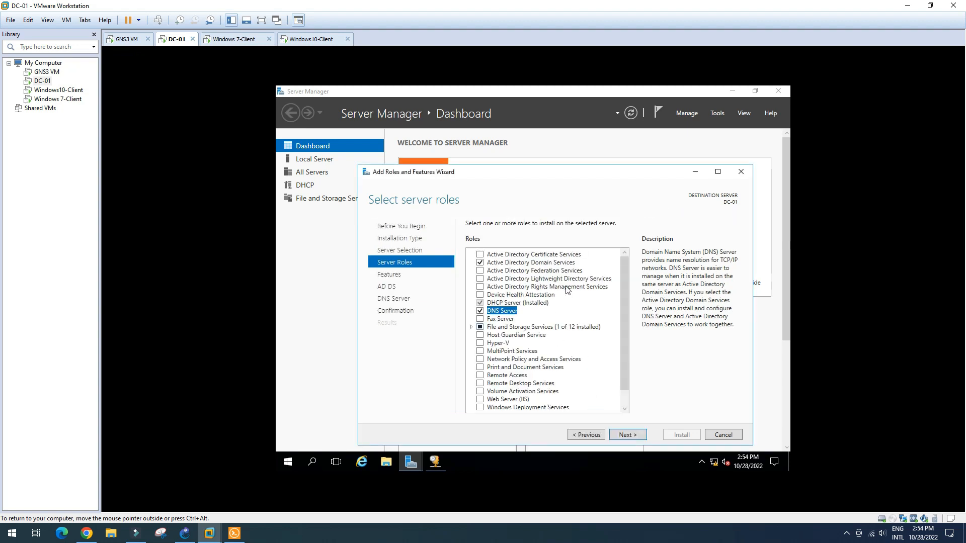
mouse_move(626, 355)
mouse_down()
mouse_move(627, 368)
mouse_move(628, 336)
mouse_up()
- Advance past the Features, AD DS and DNS Server pages with defaults to Confirm installation selections
drag(626, 364, 627, 342)
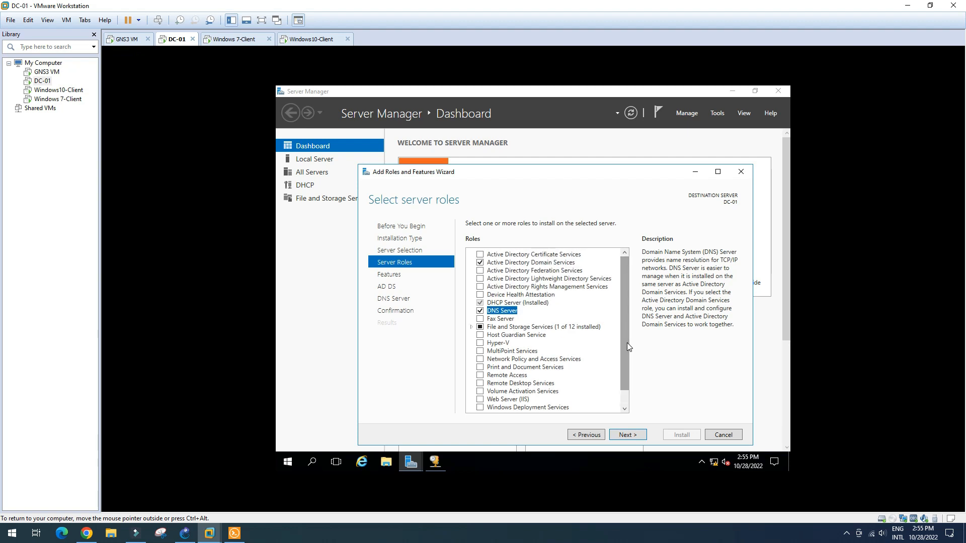
click(626, 435)
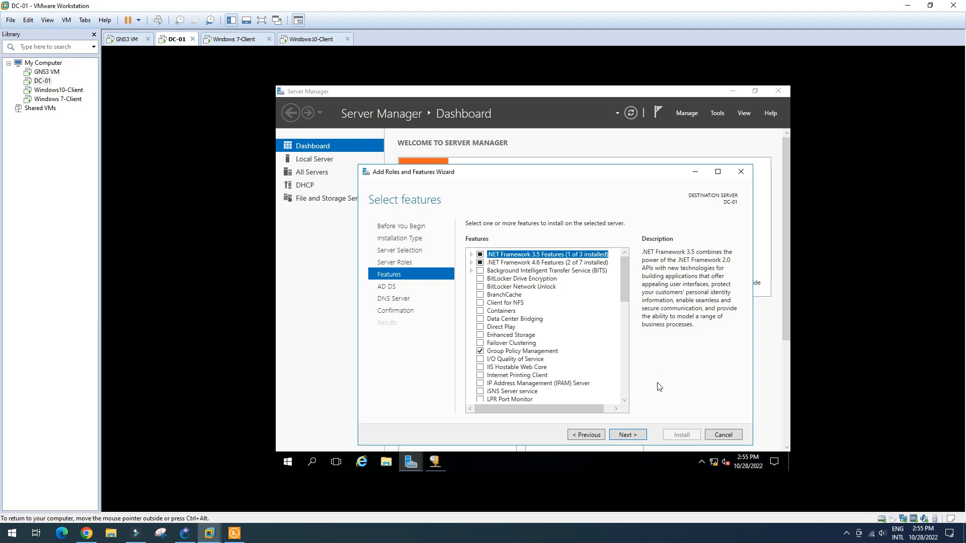
click(636, 435)
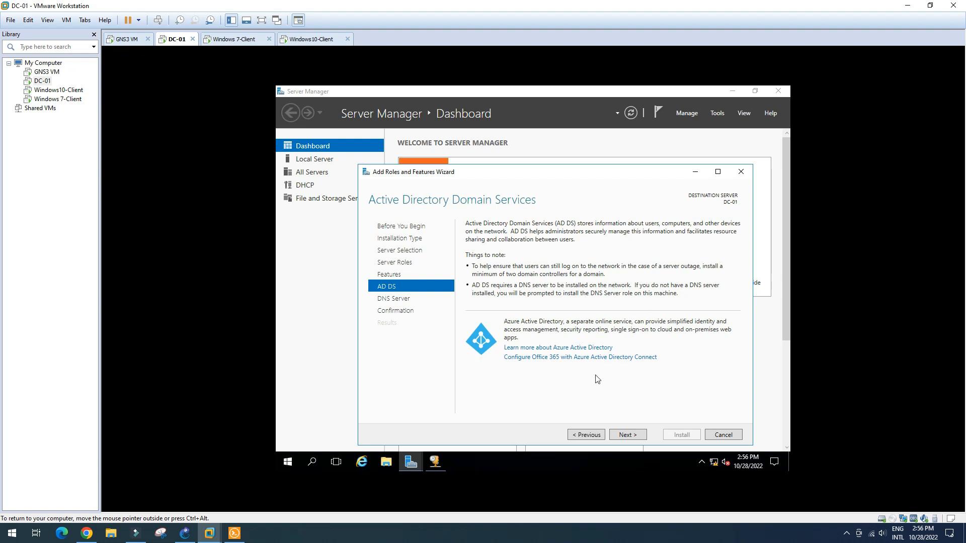
click(628, 435)
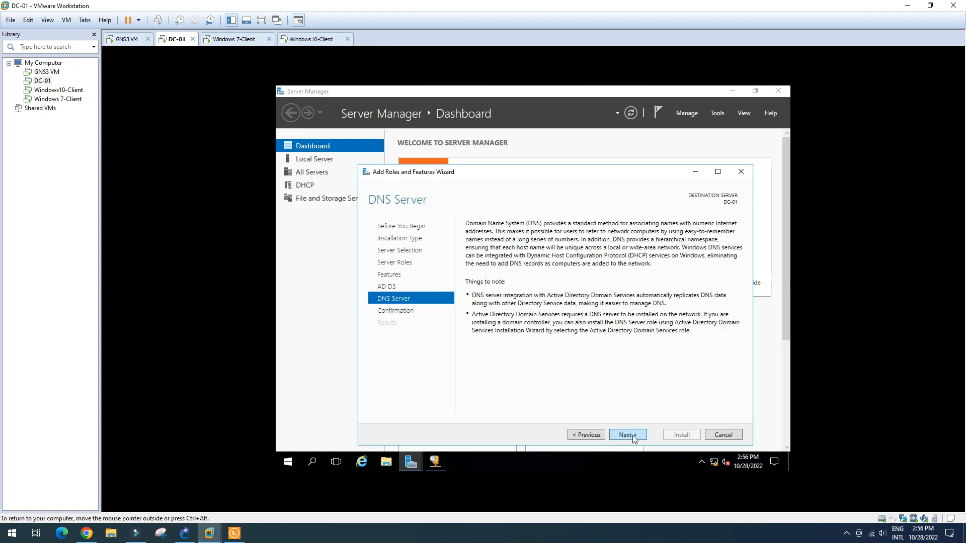
click(633, 437)
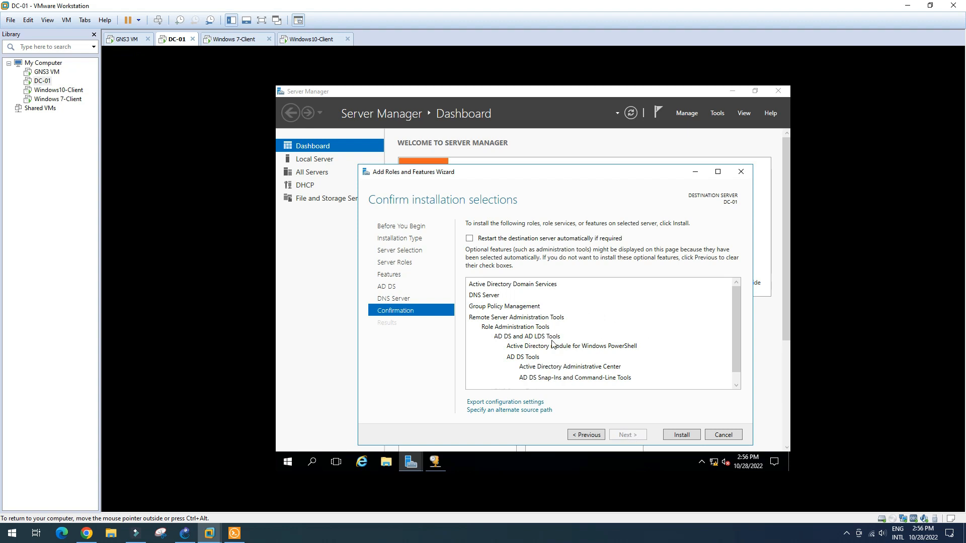
drag(735, 321, 496, 306)
- Install AD DS, DNS Server and Group Policy Management on DC-01, then close the wizard
click(683, 435)
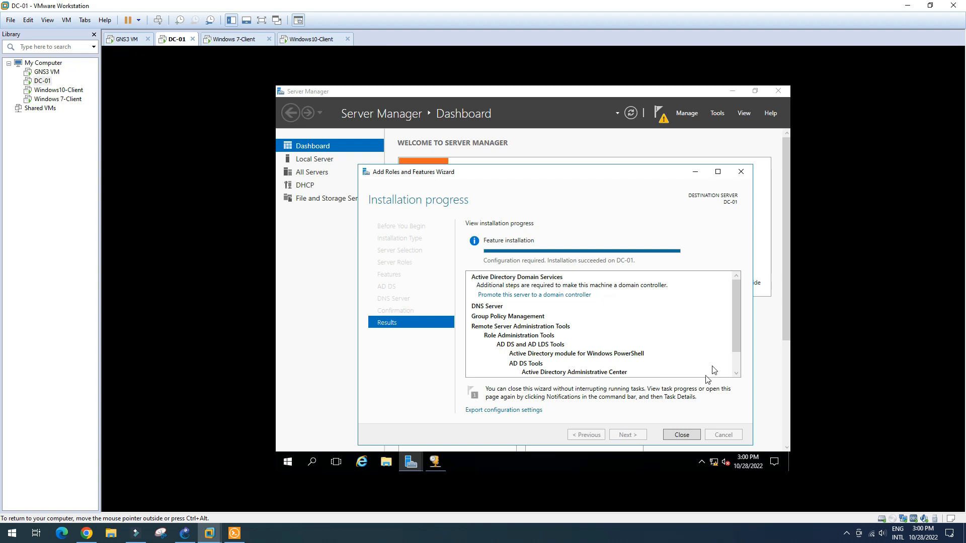
mouse_move(734, 319)
mouse_down()
mouse_move(734, 342)
mouse_move(733, 301)
mouse_up()
click(683, 435)
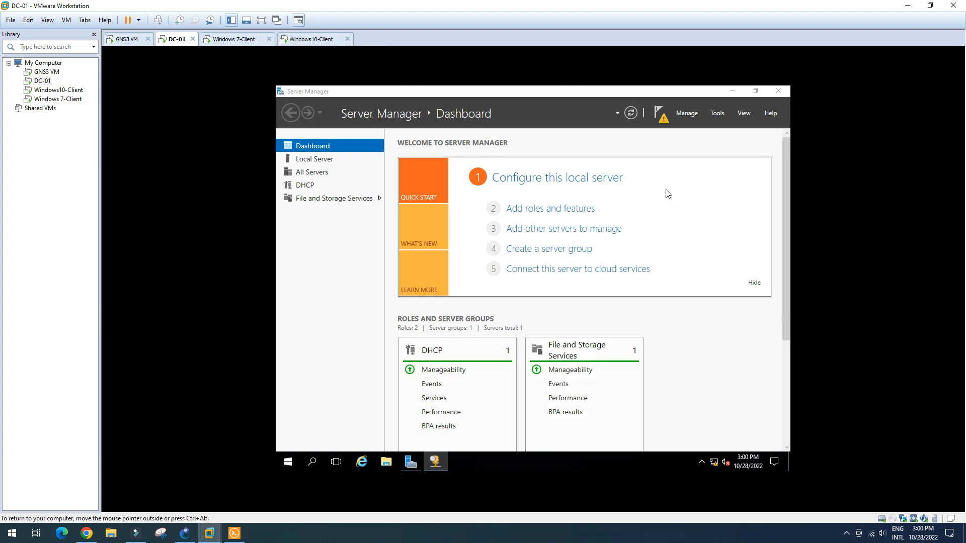
- Launch 'Promote this server to a domain controller' from Server Manager's notifications flag
click(664, 120)
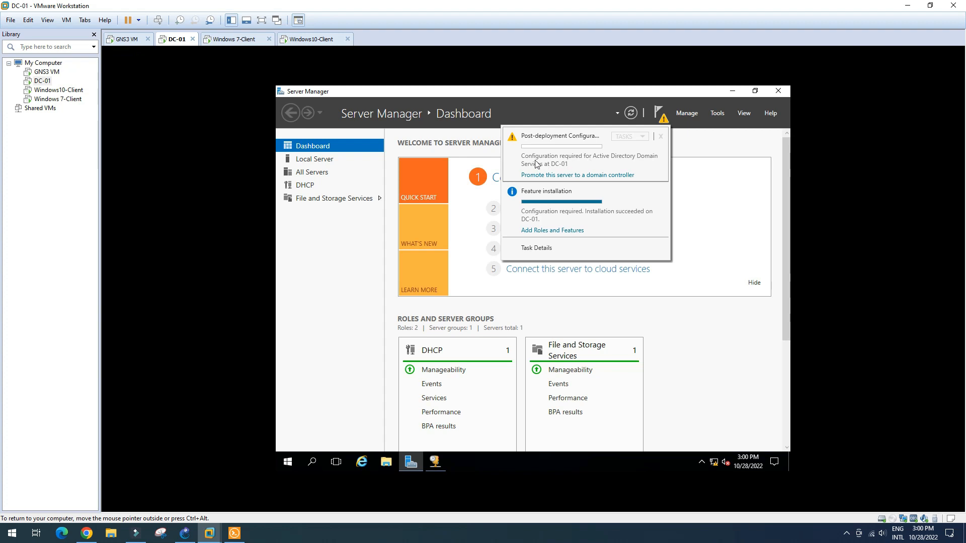
click(596, 176)
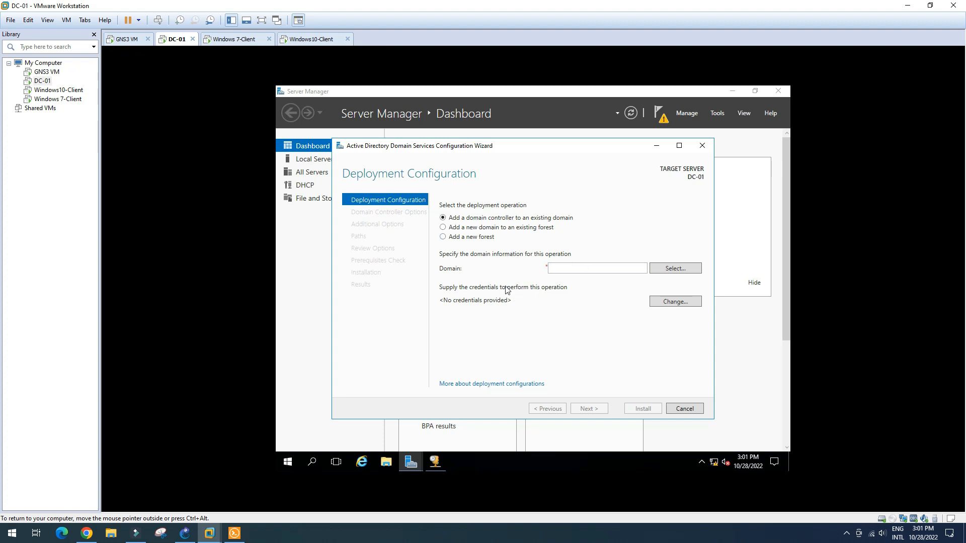
- Choose to add a new forest with root domain name vann.local and continue
click(443, 238)
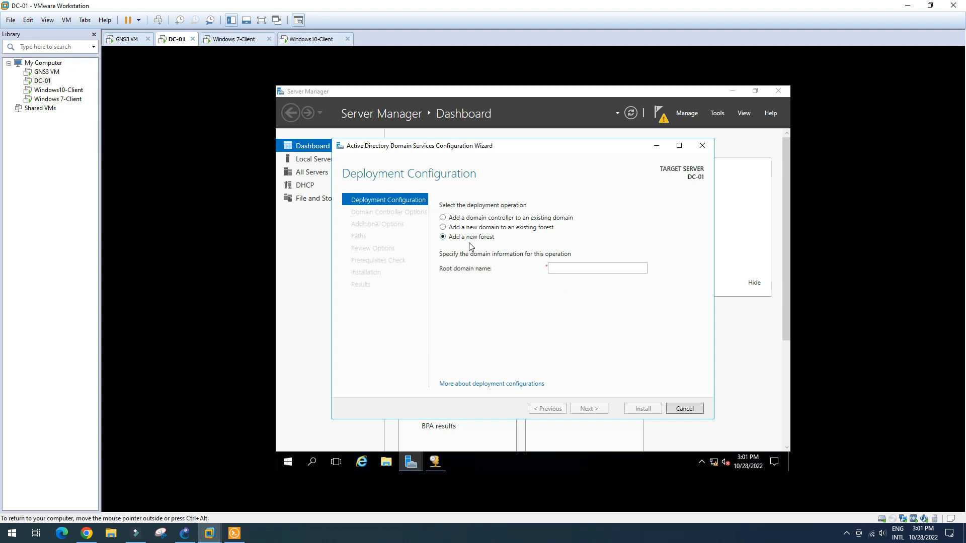
click(443, 217)
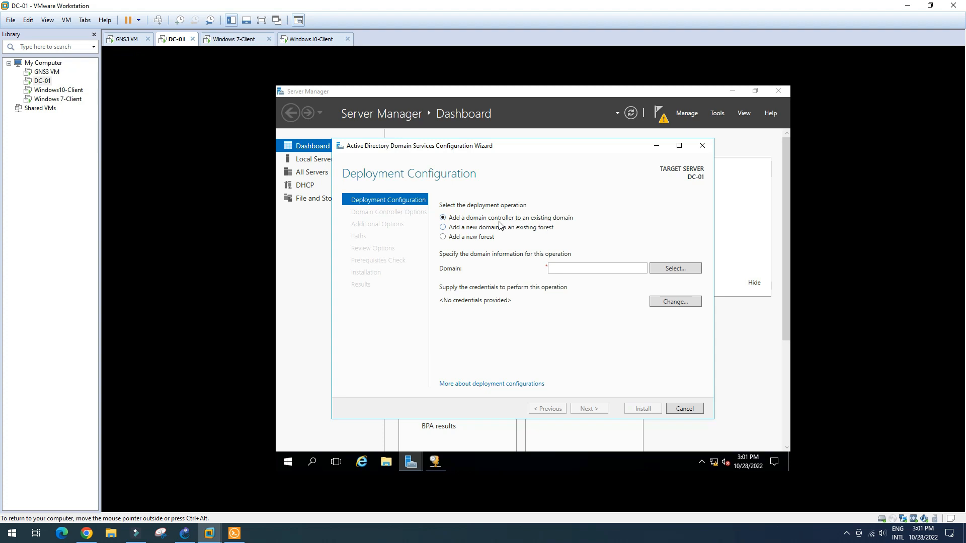
click(442, 239)
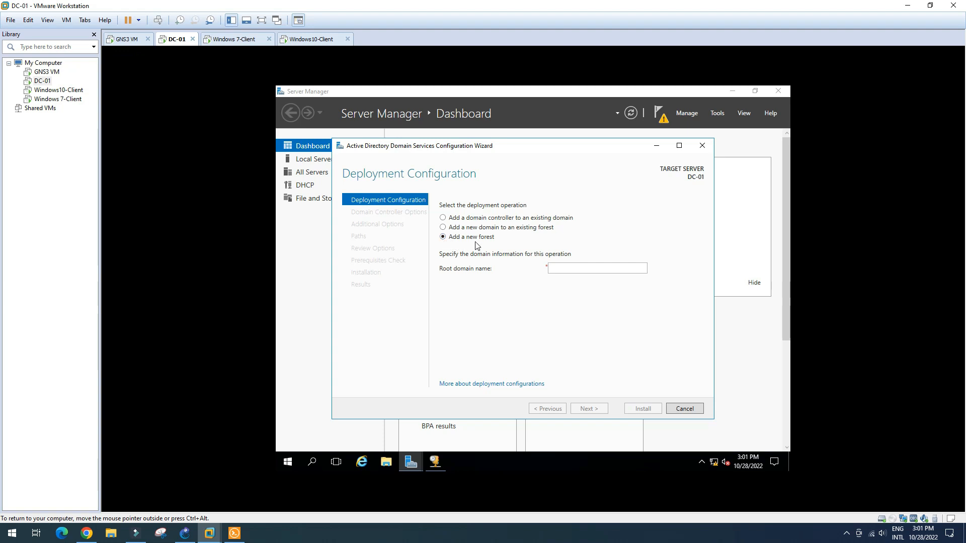
click(575, 271)
text(va)
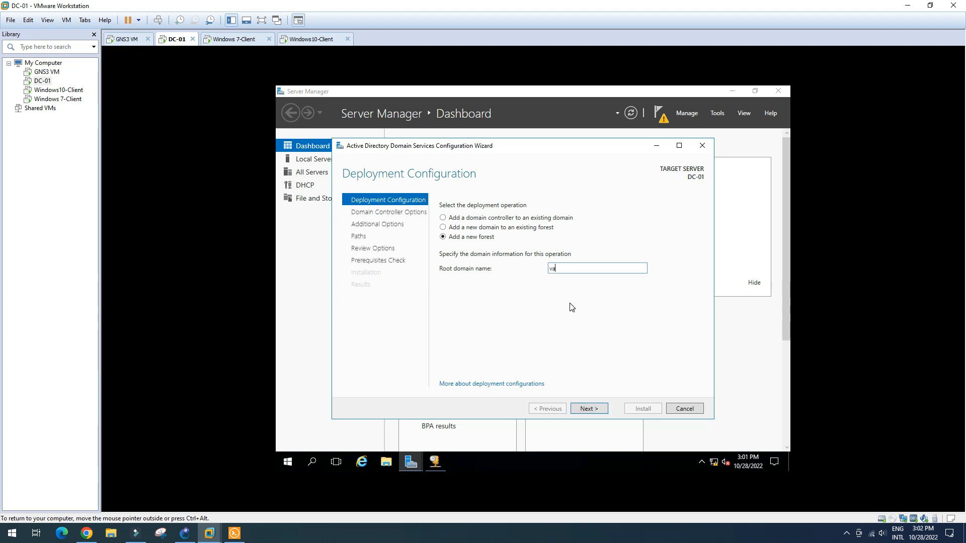
text(nn.local)
key(ctrl+a)
click(589, 268)
drag(580, 269, 539, 265)
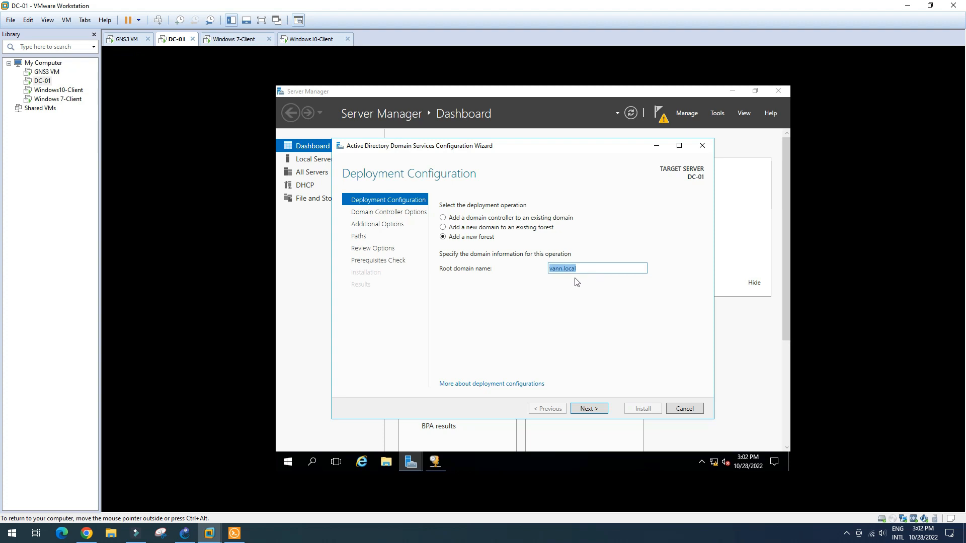
click(589, 409)
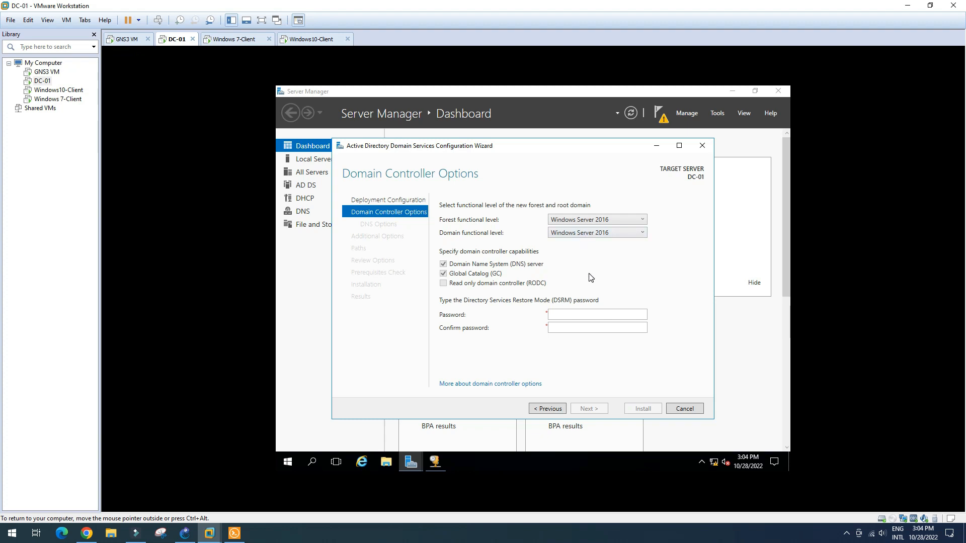
- Enter and confirm the Directory Services Restore Mode password, then move on to DNS Options
click(574, 315)
text(••)
click(584, 328)
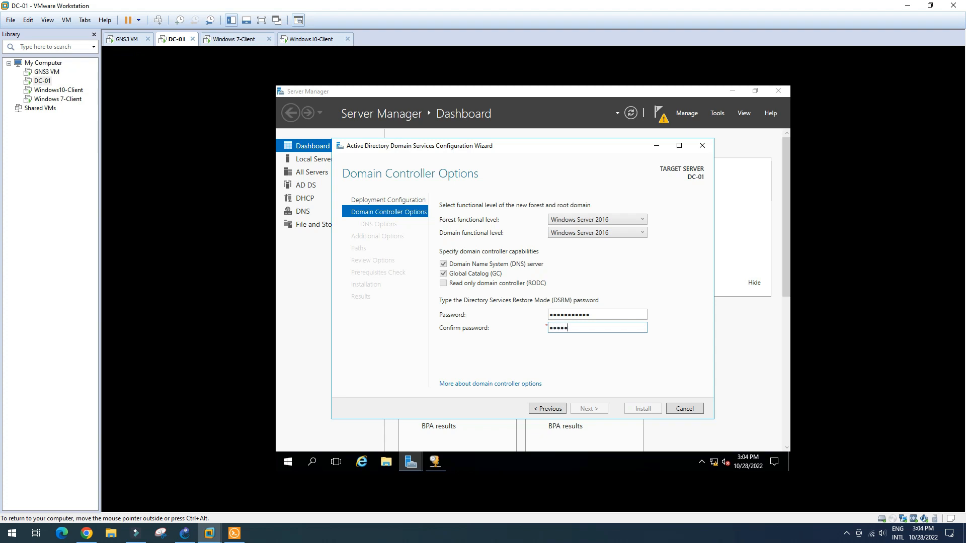
text(••••••••••••)
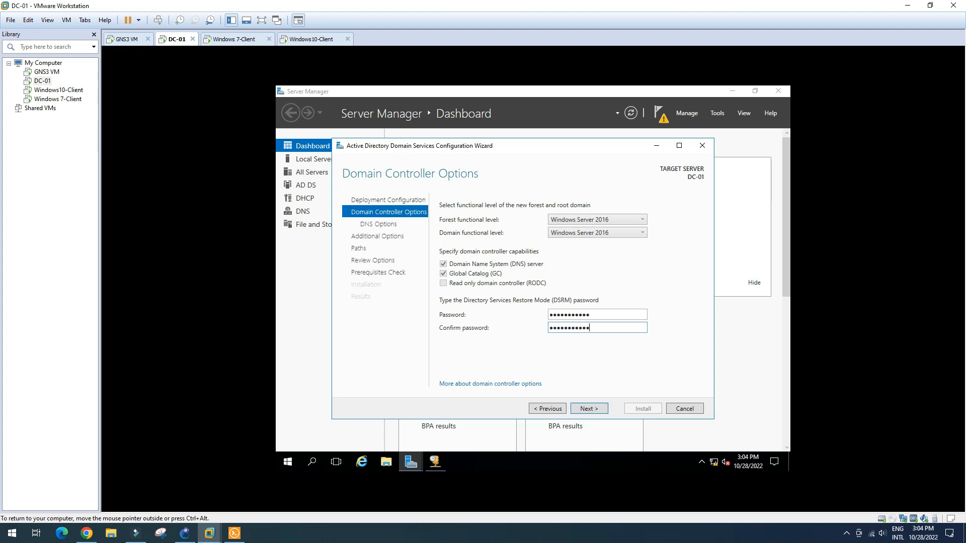
click(597, 410)
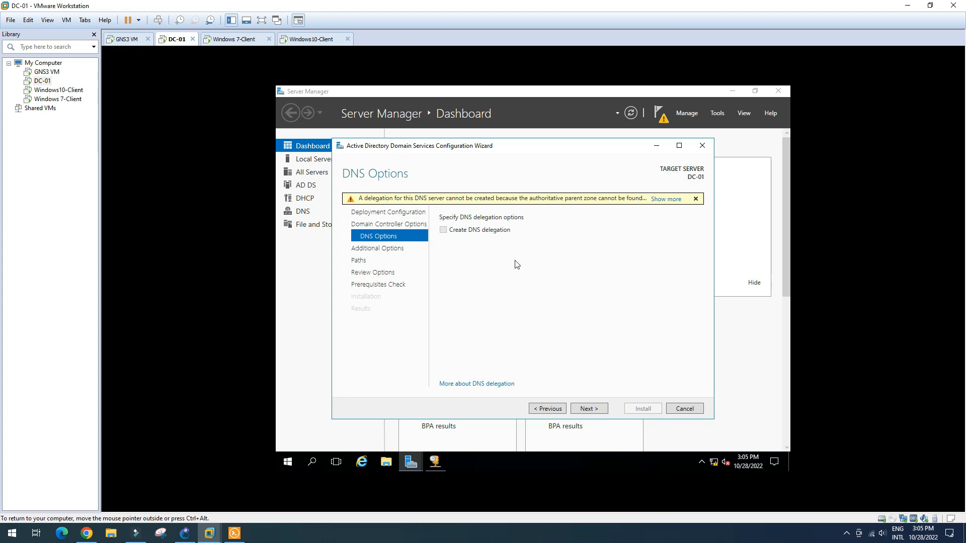
- Accept default DNS options, NetBIOS name VANN, and default database, log and SYSVOL folders
click(601, 411)
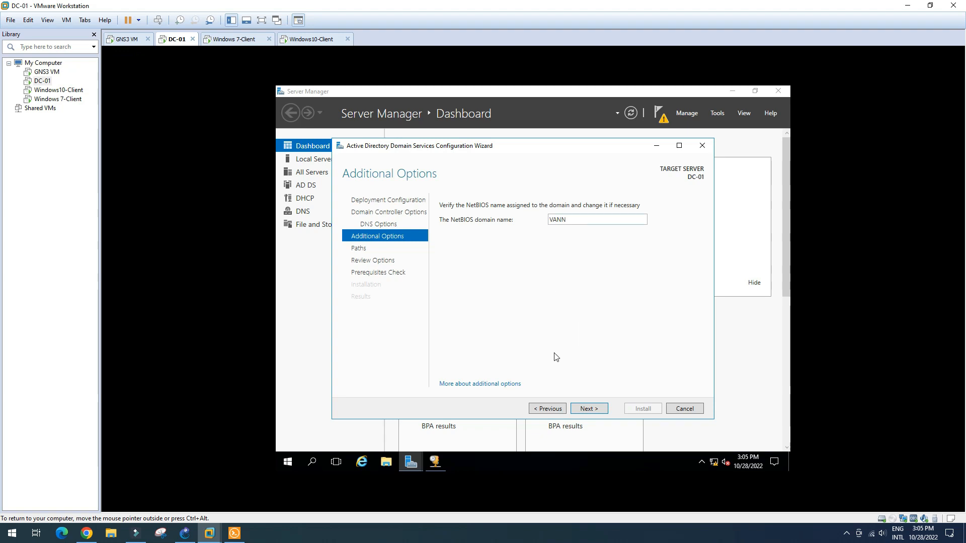
click(599, 410)
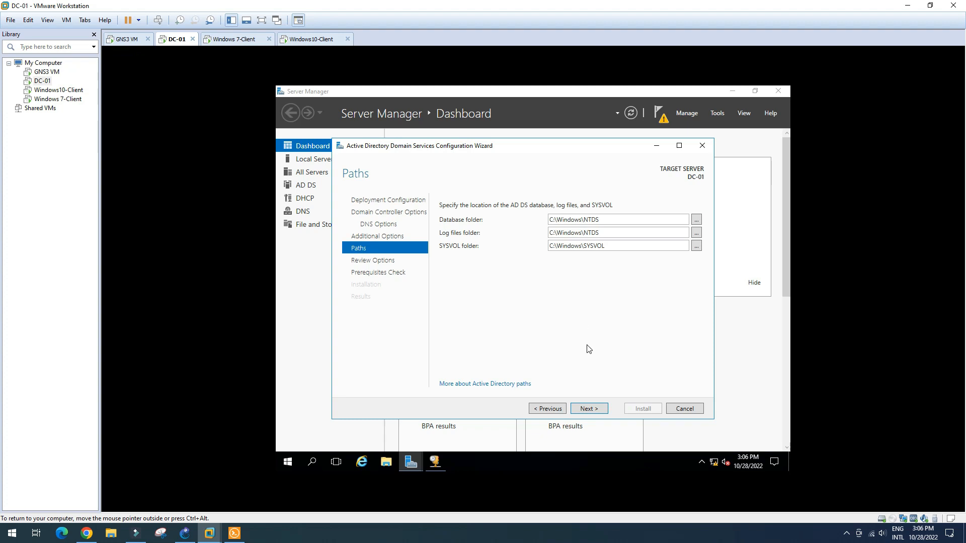
click(588, 409)
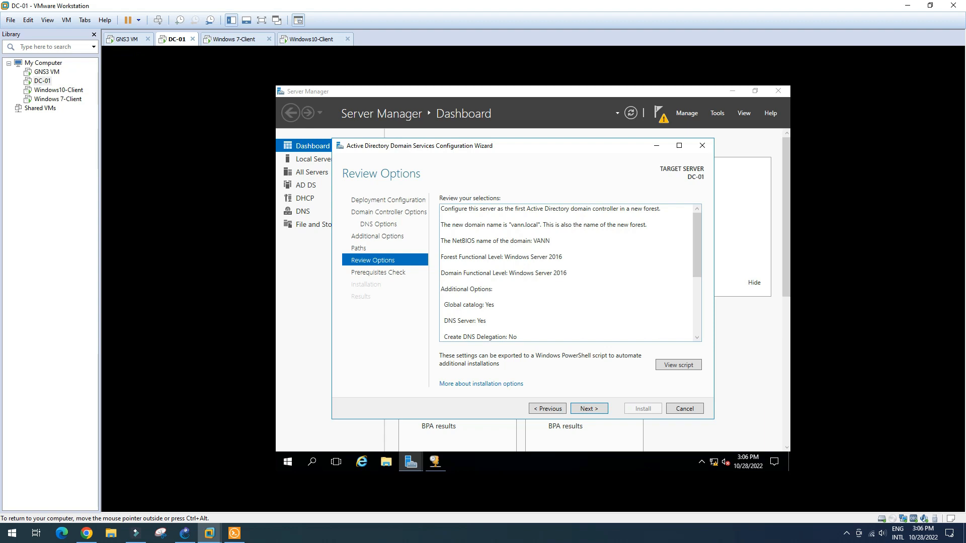
- Review the vann.local new-forest summary, then run the prerequisites check
scroll(699, 253, down, 4)
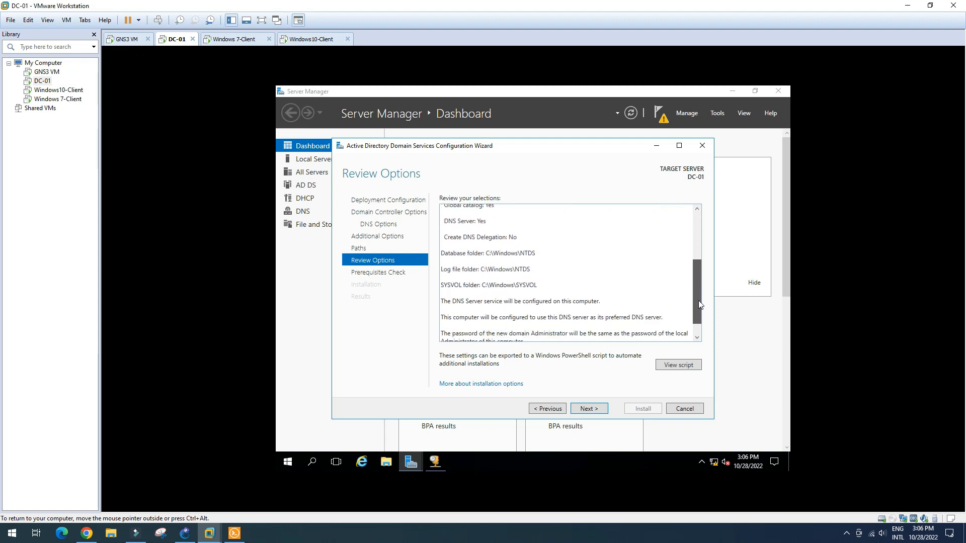
scroll(697, 228, up, 4)
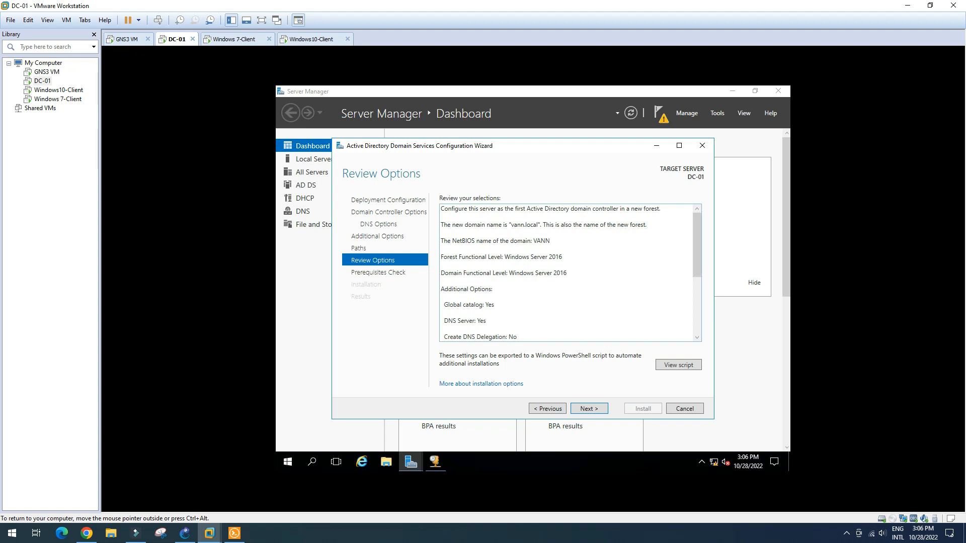
drag(698, 251, 697, 226)
mouse_move(695, 241)
mouse_down()
mouse_move(696, 312)
mouse_move(695, 224)
mouse_up()
click(595, 408)
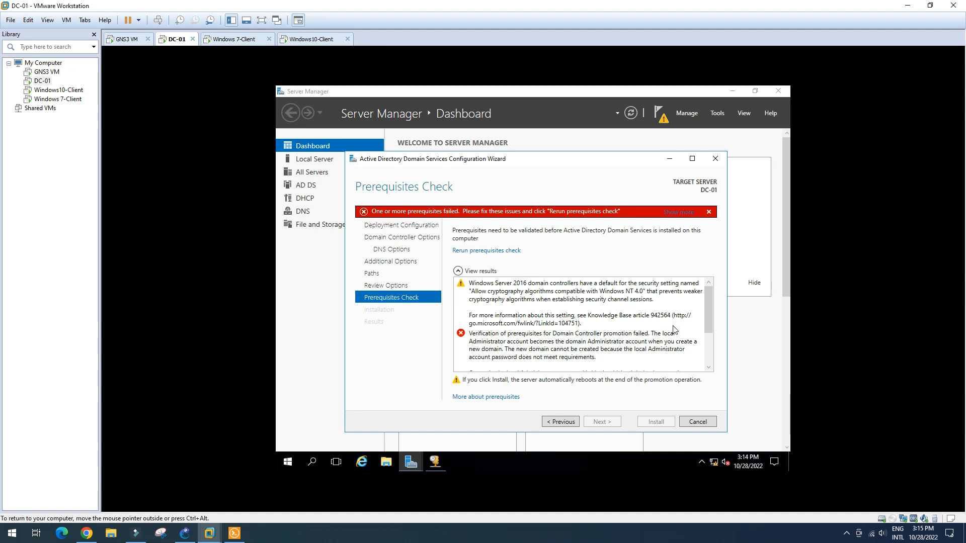
- Read the failed check about the blank local Administrator password, then set the wizard aside
mouse_move(707, 309)
mouse_down()
mouse_move(711, 355)
mouse_move(708, 296)
mouse_up()
mouse_move(711, 316)
mouse_down()
mouse_move(713, 358)
mouse_move(710, 298)
mouse_up()
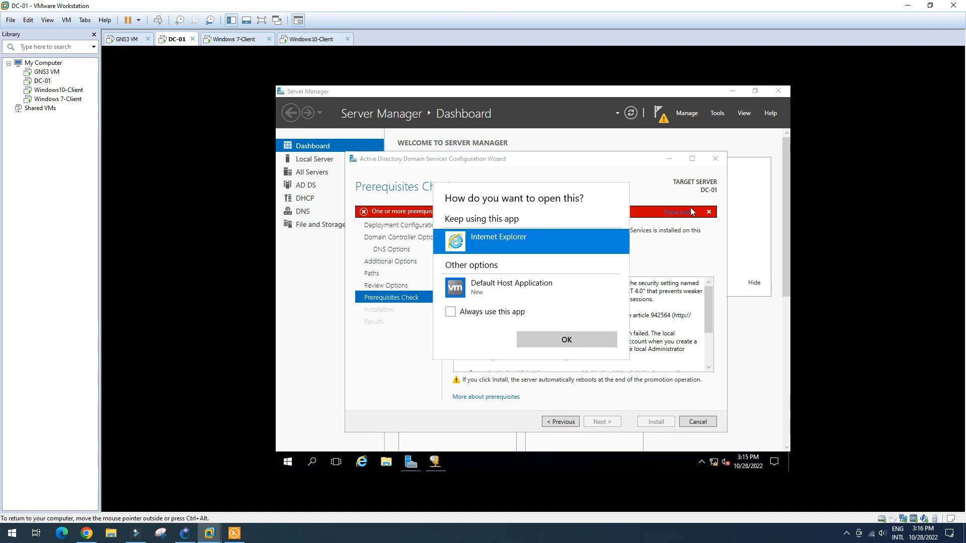
click(653, 321)
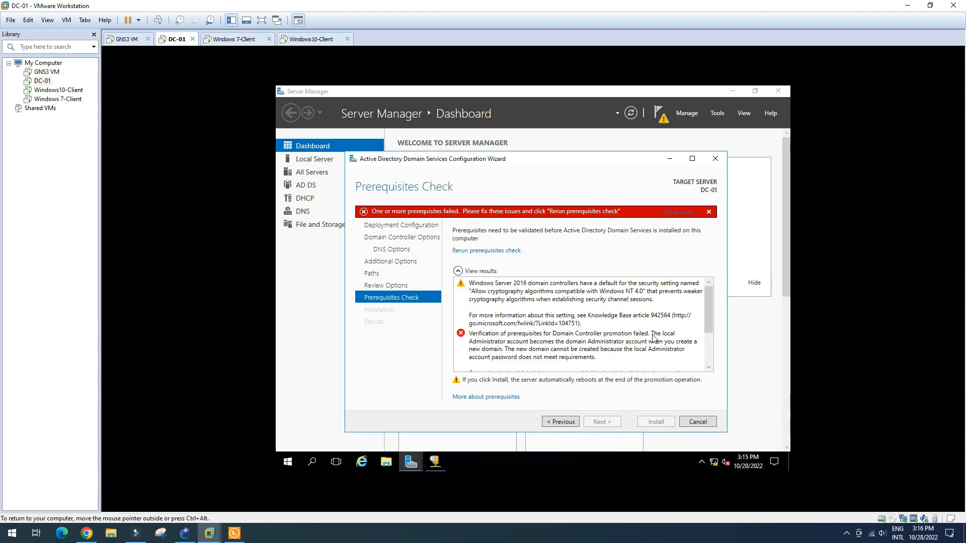
click(669, 159)
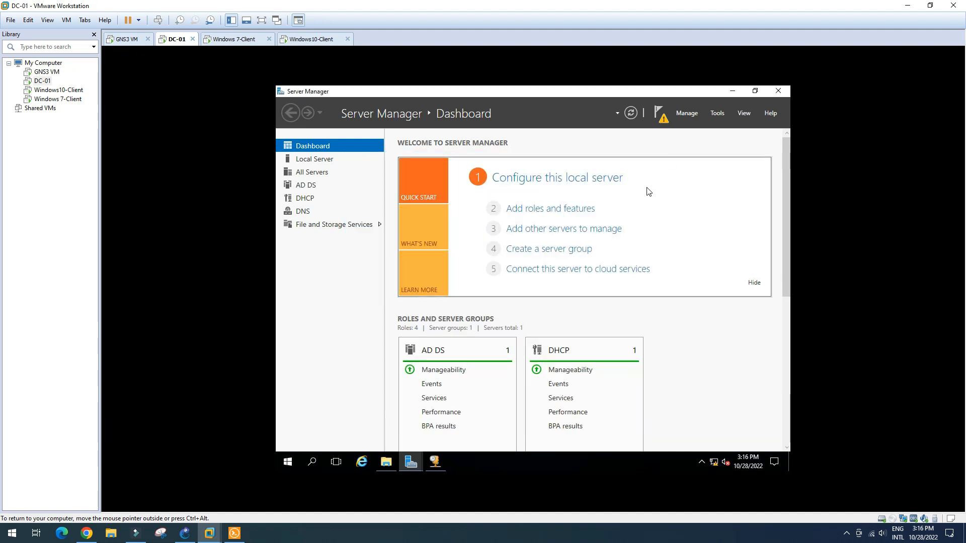
- Set a new password for the local Administrator account in Computer Management's Users list
click(718, 114)
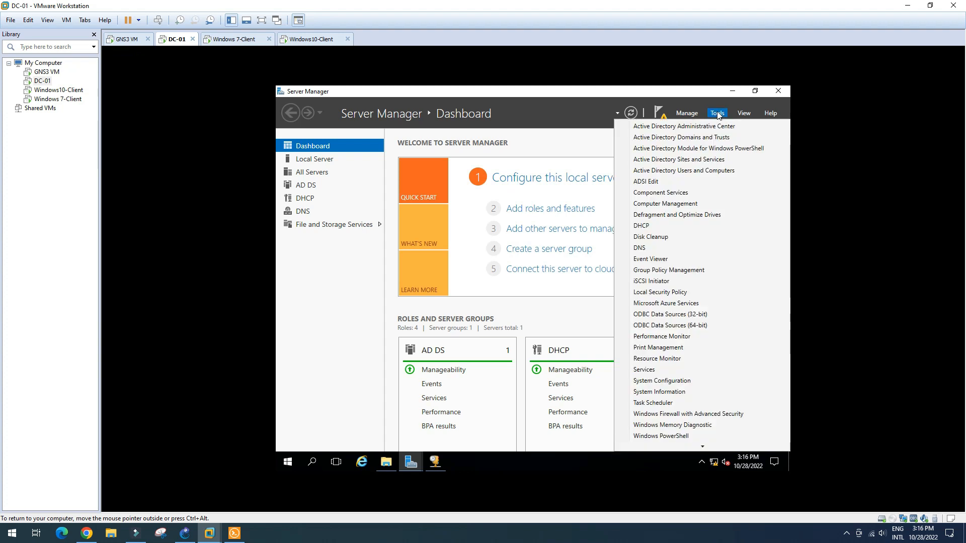
click(688, 217)
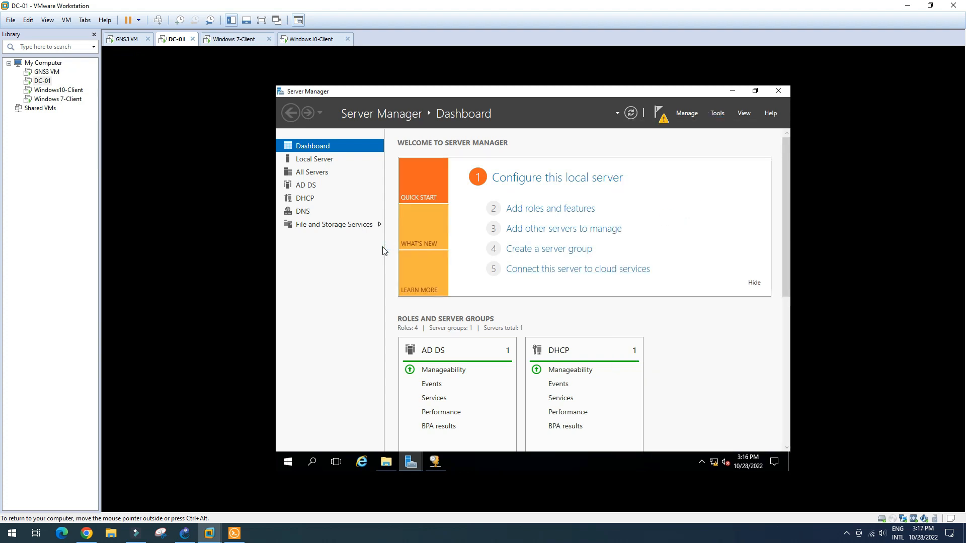
click(348, 184)
double_click(403, 151)
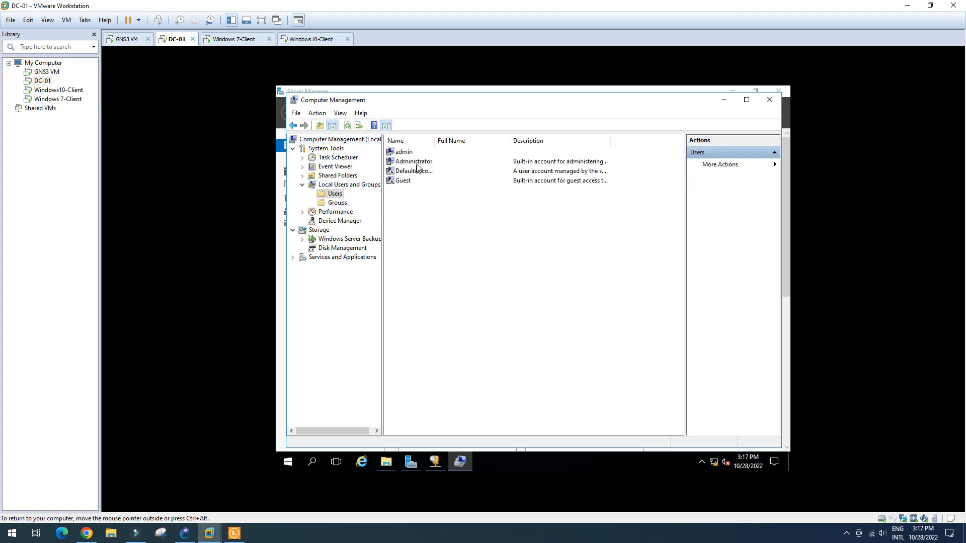
click(433, 162)
right_click(429, 162)
click(453, 168)
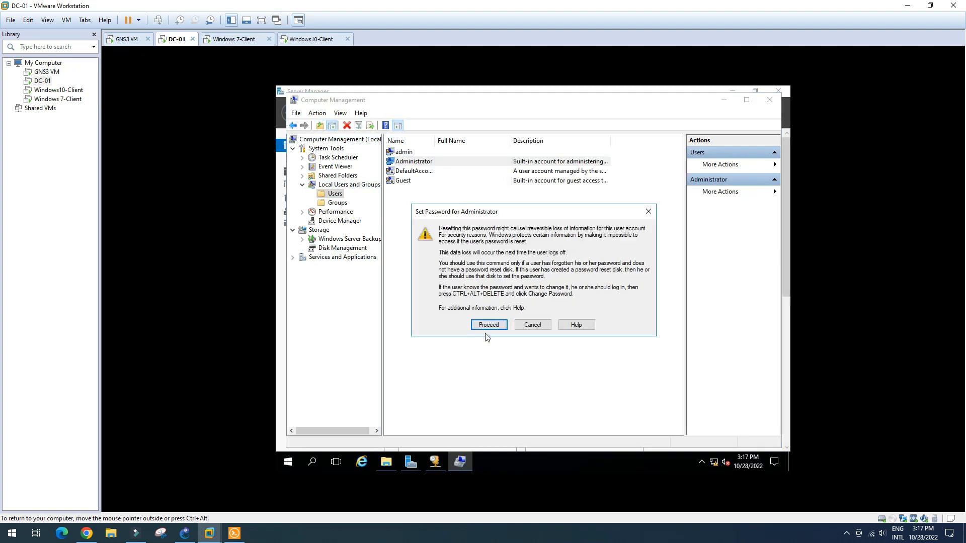
click(496, 326)
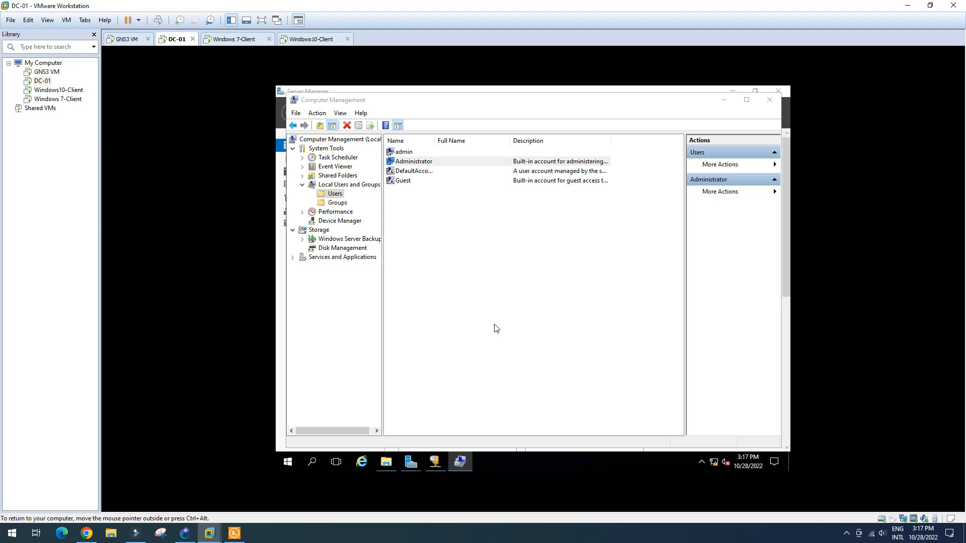
key(Caps_Lock)
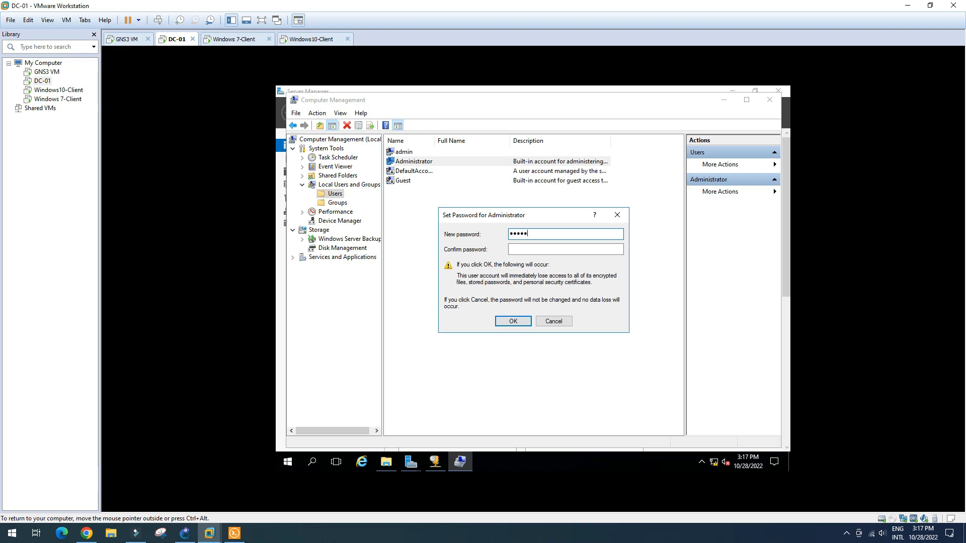
key(Caps_Lock)
text(•)
key(Tab)
key(Caps_Lock)
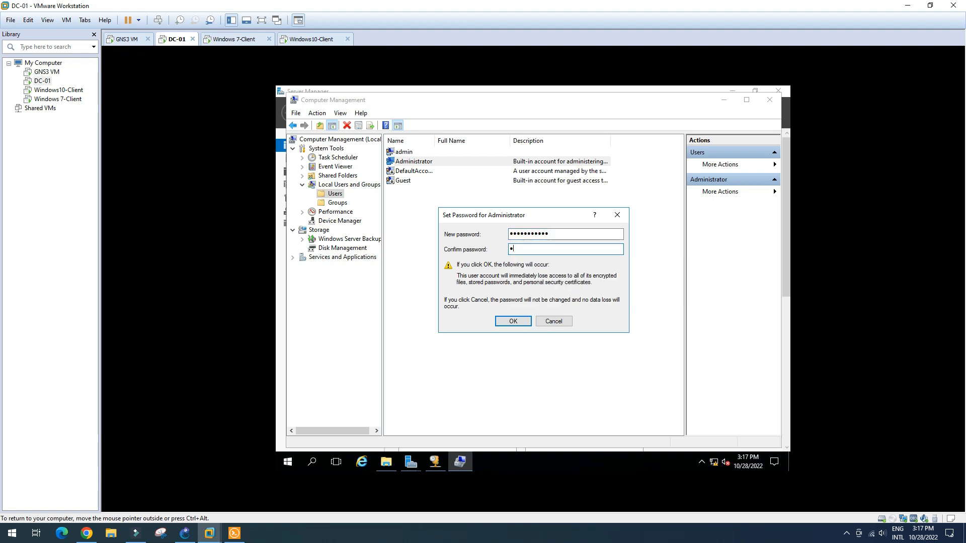
text(••••••)
click(514, 322)
click(564, 299)
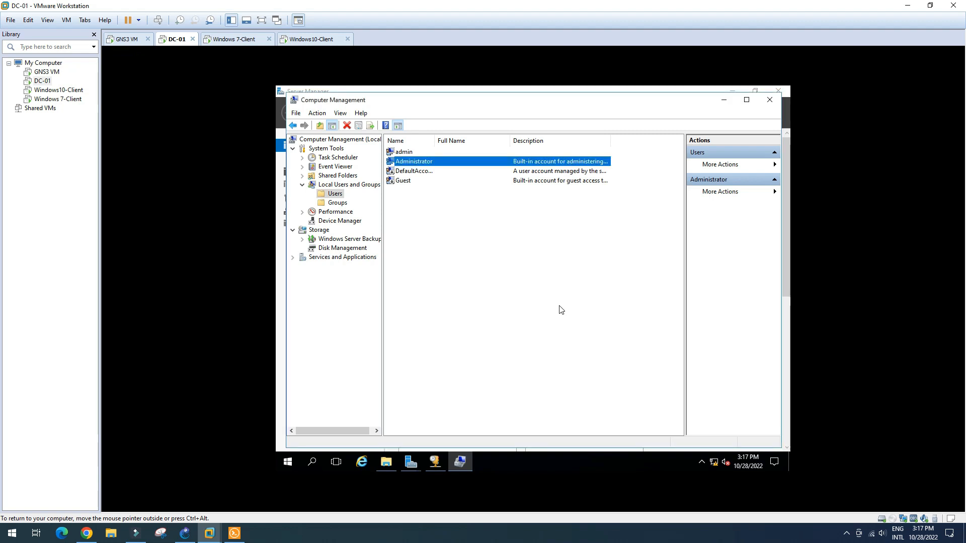
- Set a new password for the admin account and close Computer Management
right_click(414, 153)
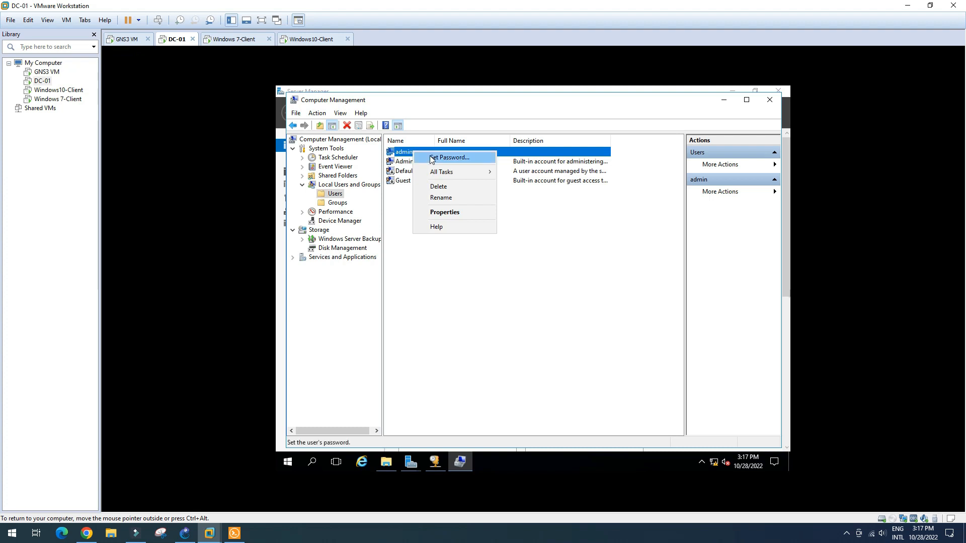
click(449, 157)
click(429, 385)
text(•••••••••••)
key(Tab)
text(•••••••••••)
click(514, 319)
click(564, 300)
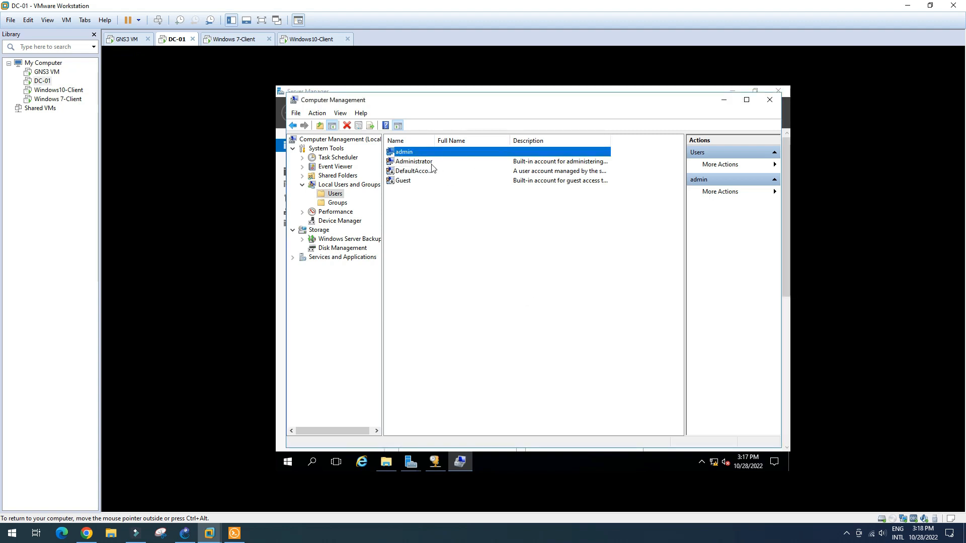
click(769, 99)
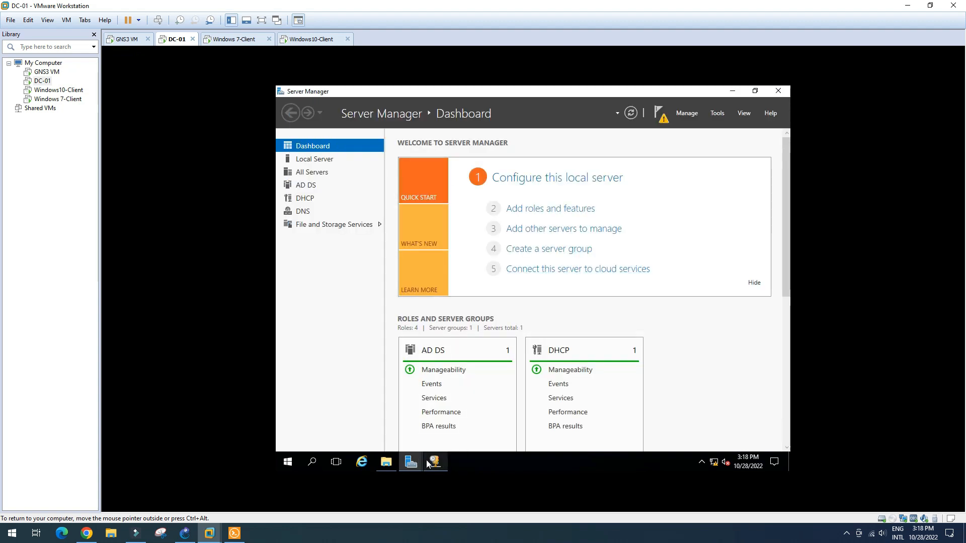
- Cancel the failed AD DS wizard and relaunch domain controller promotion from notifications
mouse_move(410, 461)
click(460, 417)
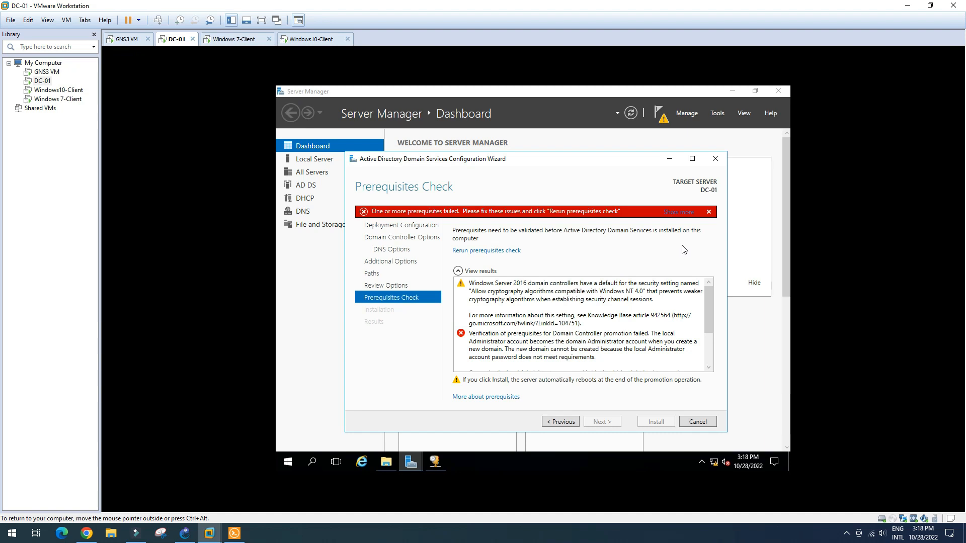
click(706, 424)
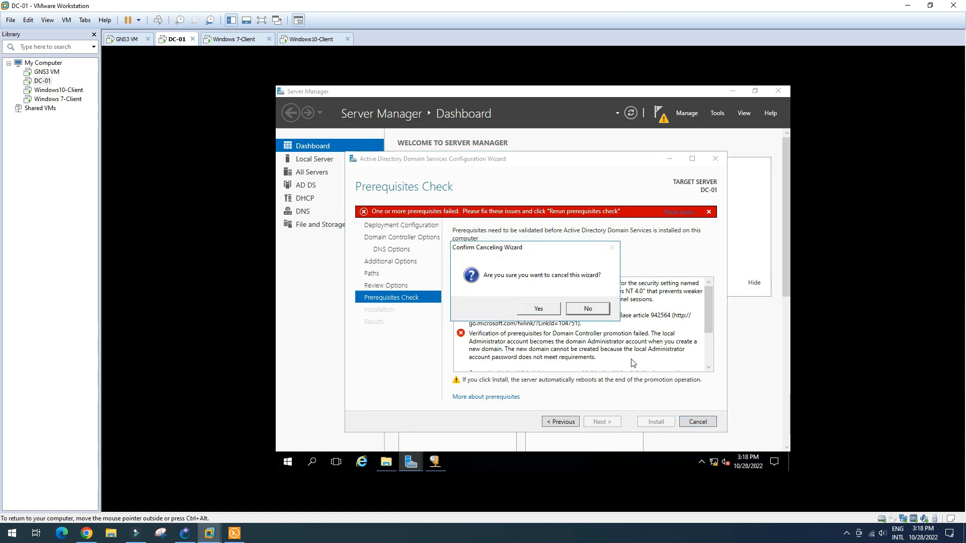
click(552, 310)
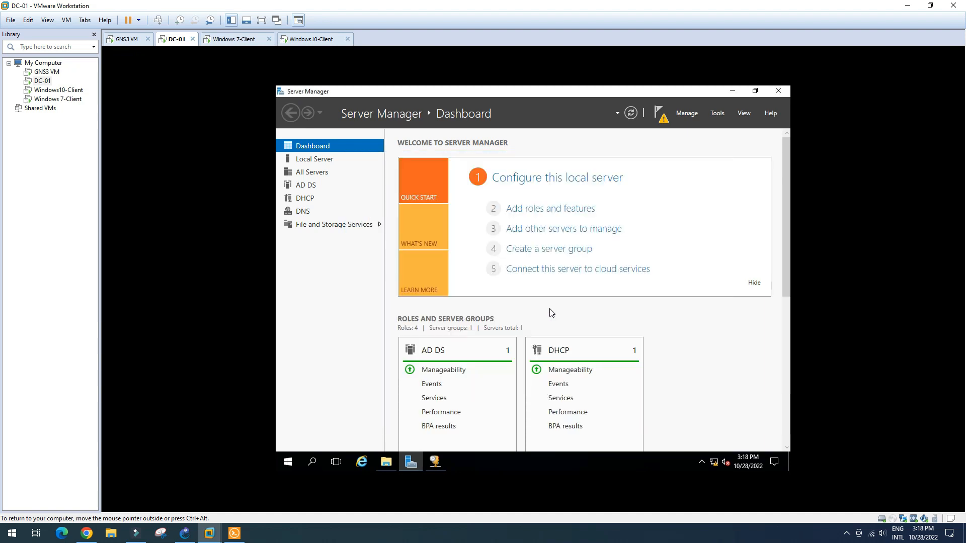
click(660, 113)
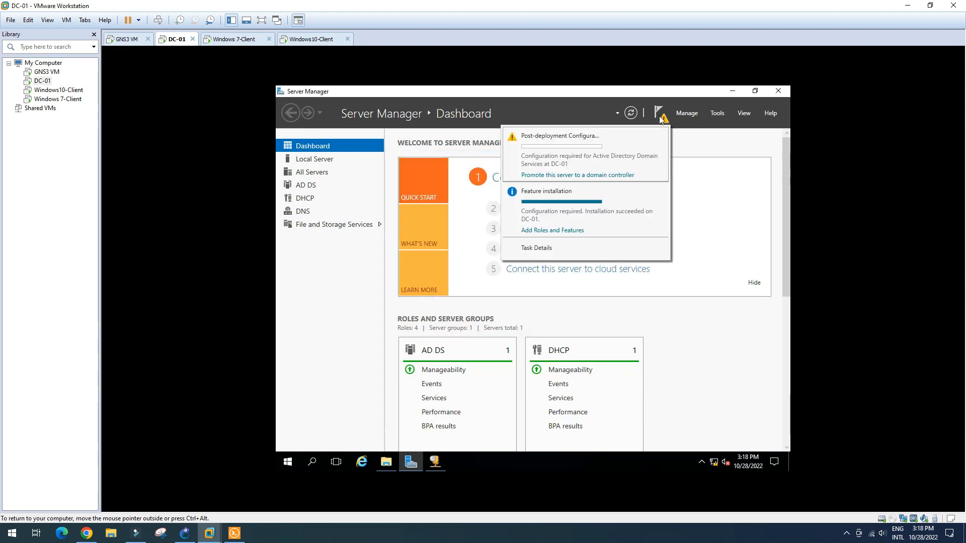
click(597, 175)
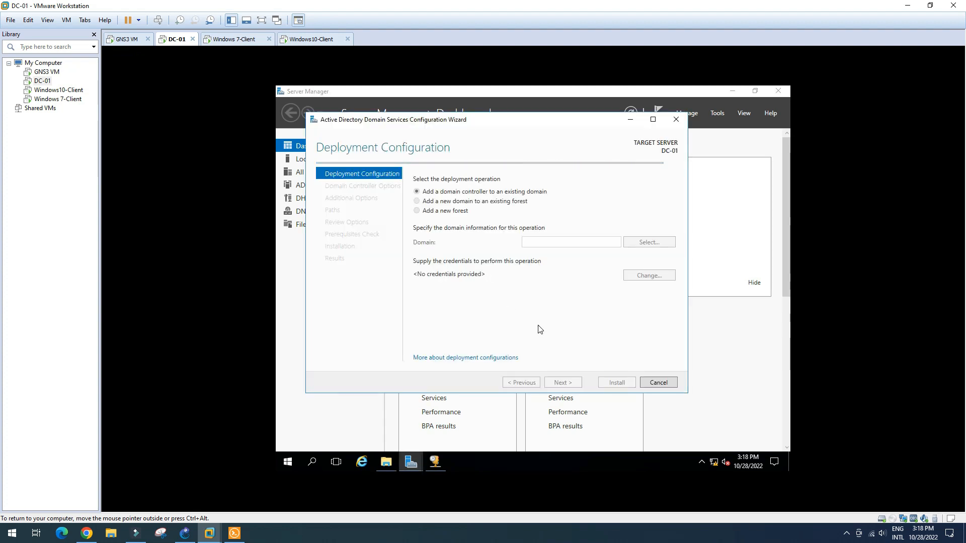
- Choose a new forest with root domain vann.local in the restarted wizard
mouse_move(550, 122)
mouse_down()
mouse_move(578, 155)
mouse_move(552, 122)
mouse_up()
click(445, 211)
click(563, 242)
text(vann.local)
click(570, 384)
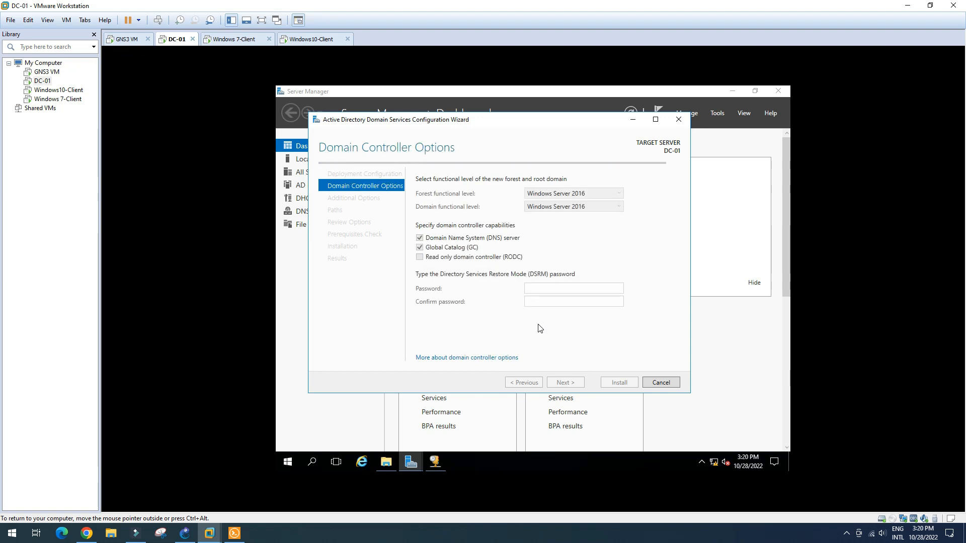
- Enter and confirm the DSRM password on Domain Controller Options
text(•••••••••••)
key(Tab)
text(•••••••••••)
key(Return)
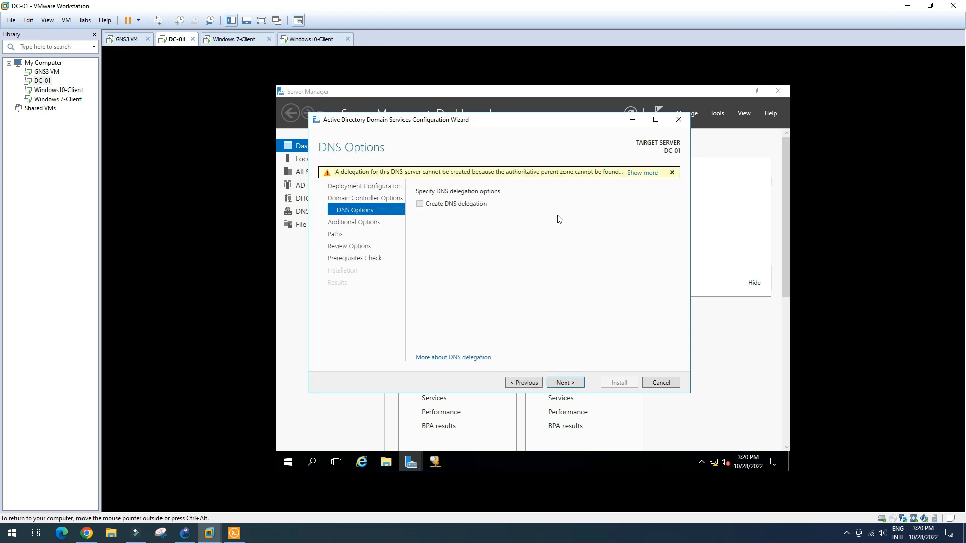
- Accept DNS options, NetBIOS name VANN, default paths and the review, running prerequisite checks
click(574, 383)
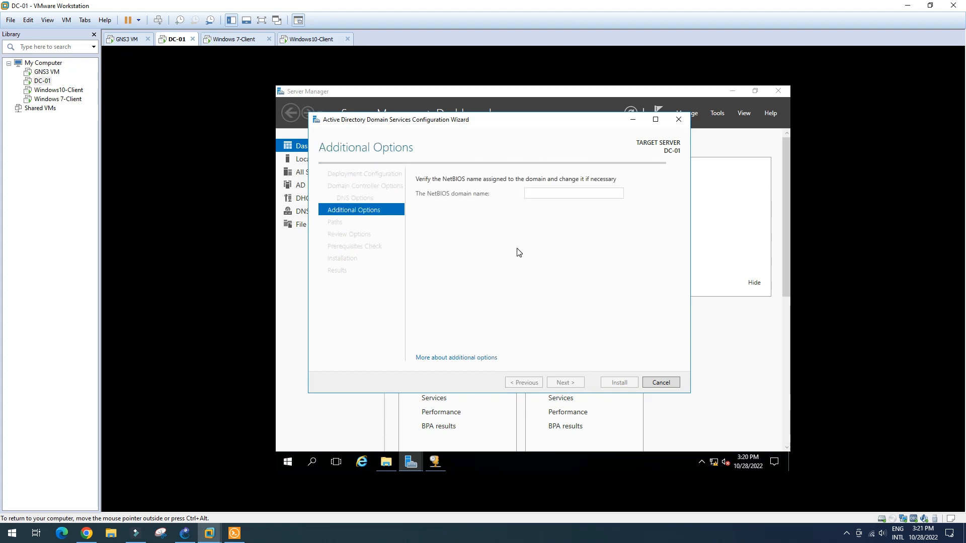
click(576, 383)
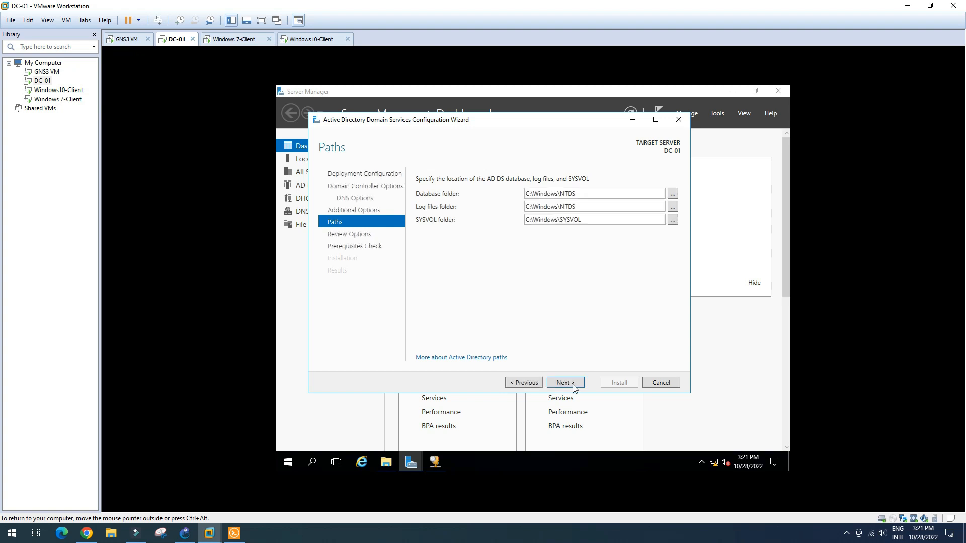
click(565, 382)
drag(673, 214, 677, 274)
click(471, 299)
click(573, 384)
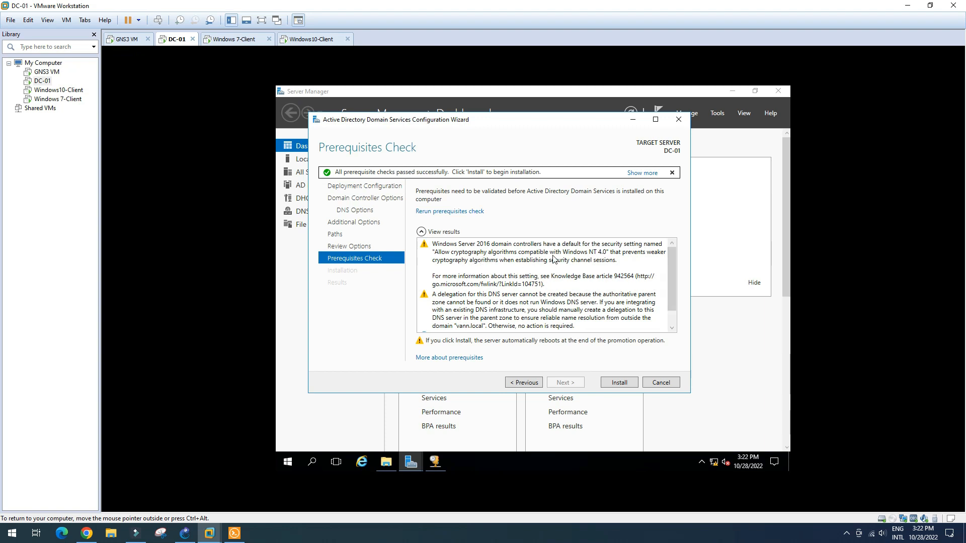
- Confirm all prerequisite checks passed and install Active Directory Domain Services
mouse_move(674, 271)
mouse_down()
mouse_move(673, 299)
mouse_move(673, 254)
mouse_up()
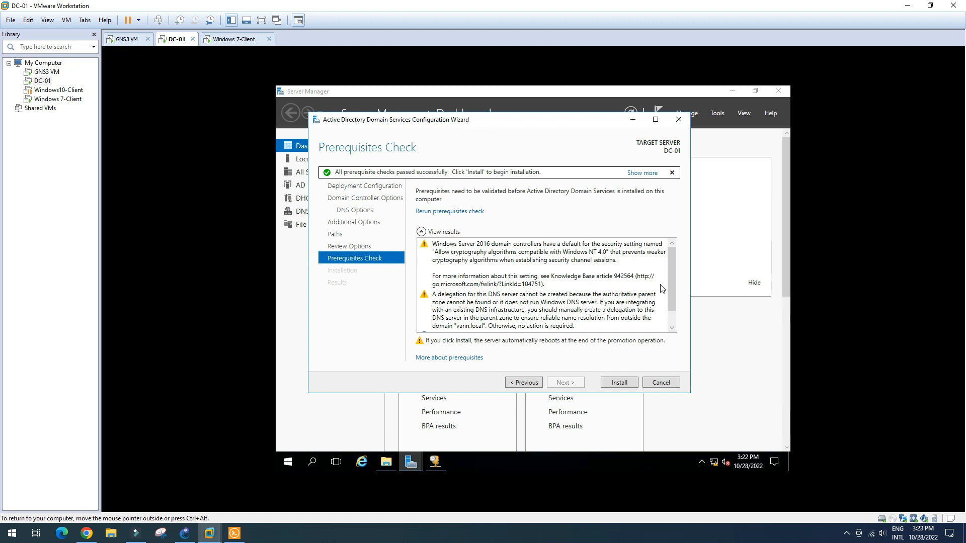
drag(669, 273, 674, 298)
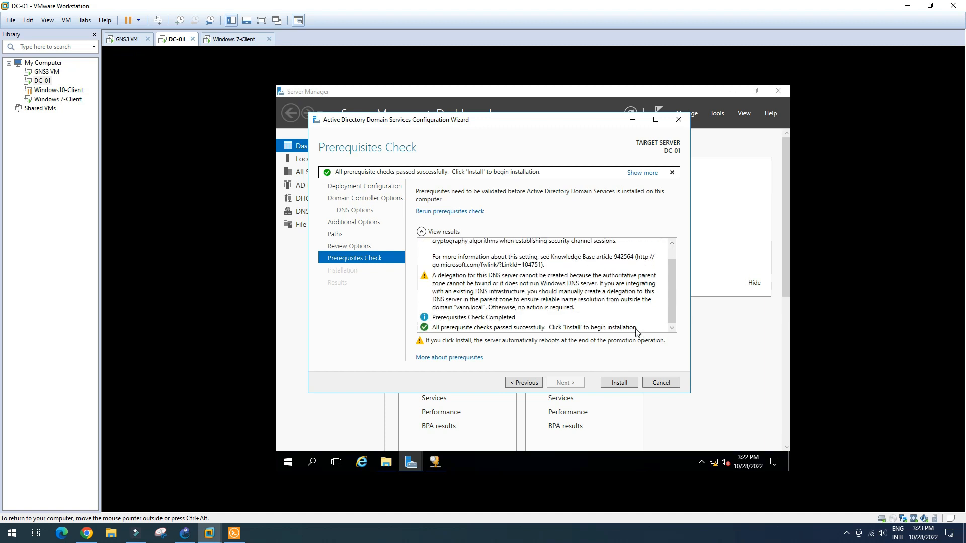
click(620, 383)
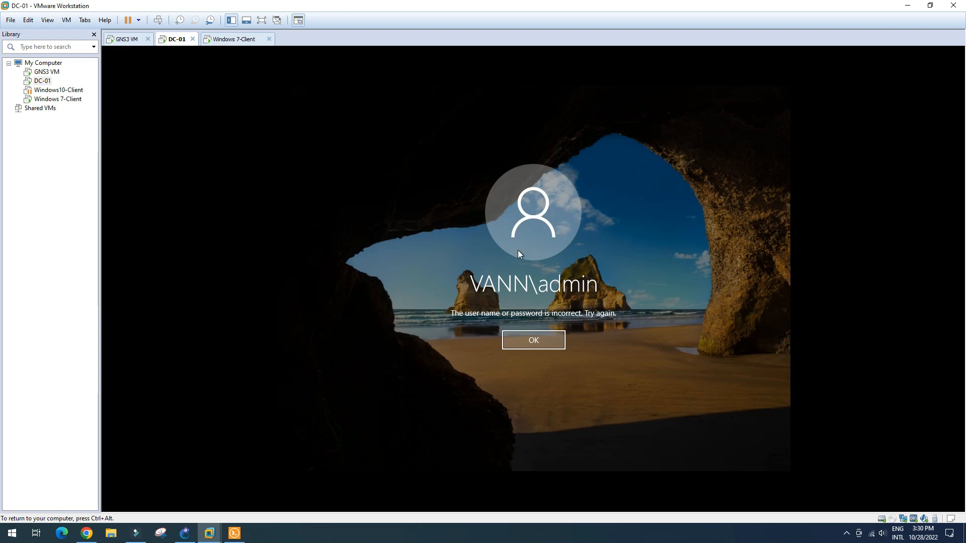
click(547, 340)
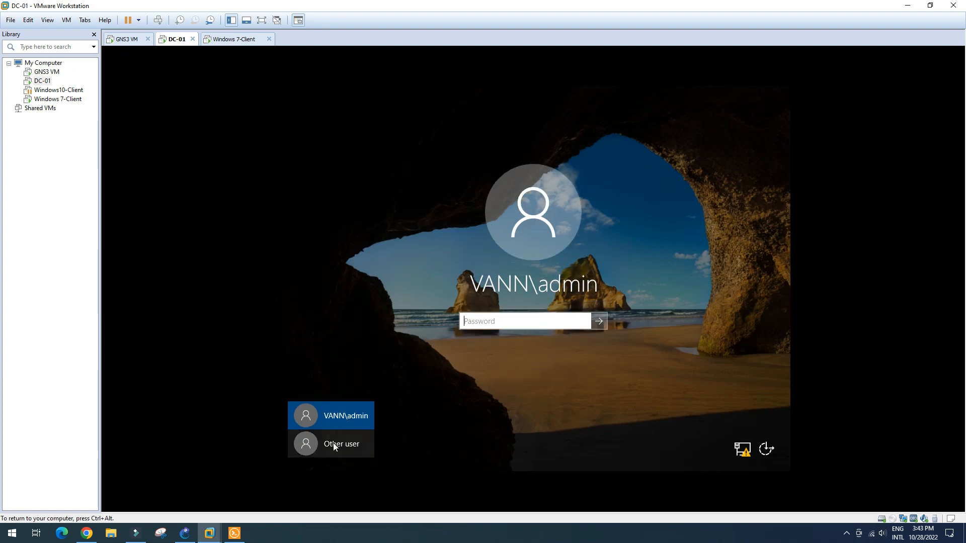
click(335, 447)
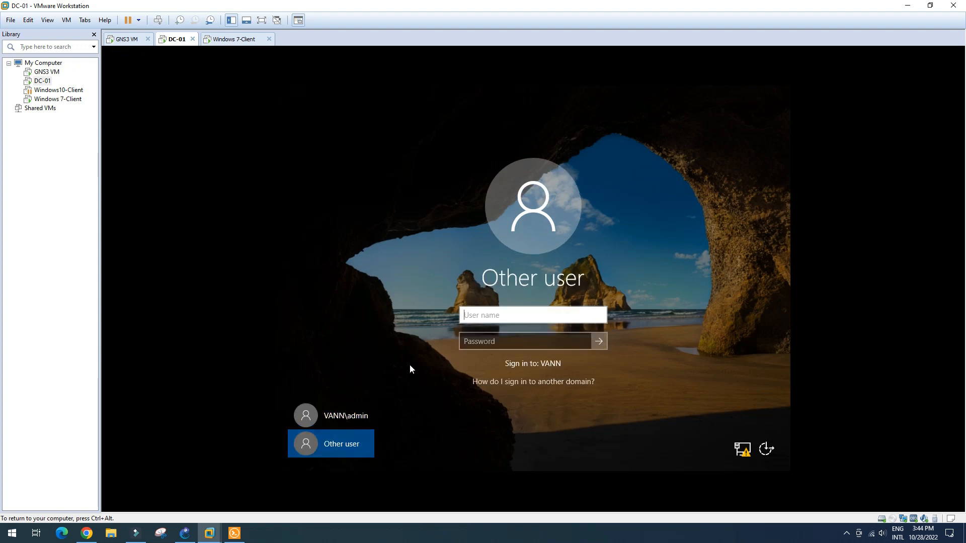
text(Administrator)
click(486, 340)
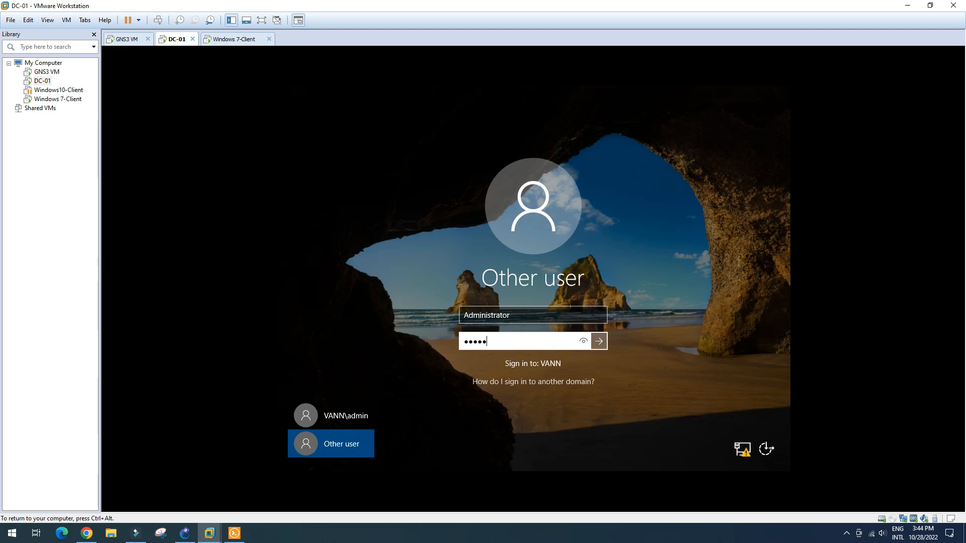
key(Caps_Lock)
key(Return)
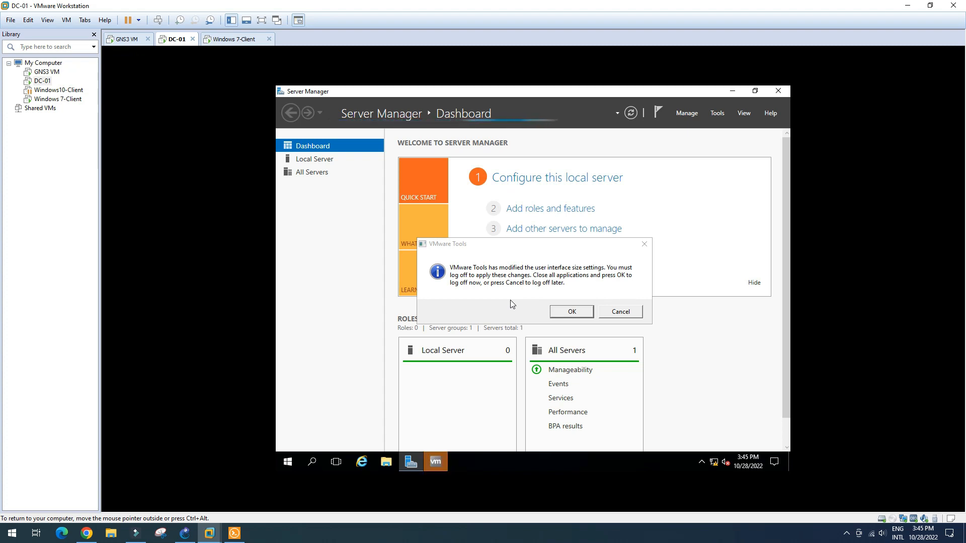
click(632, 314)
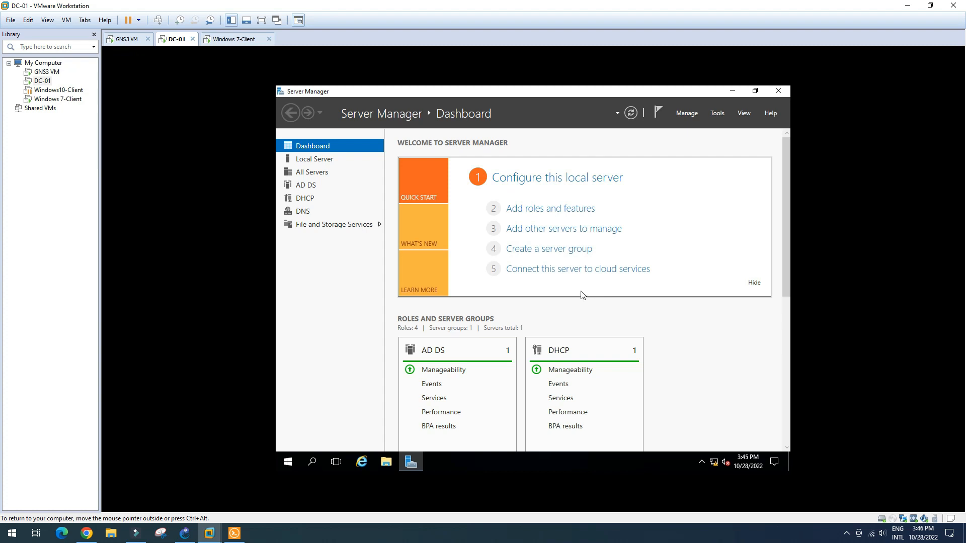
click(716, 114)
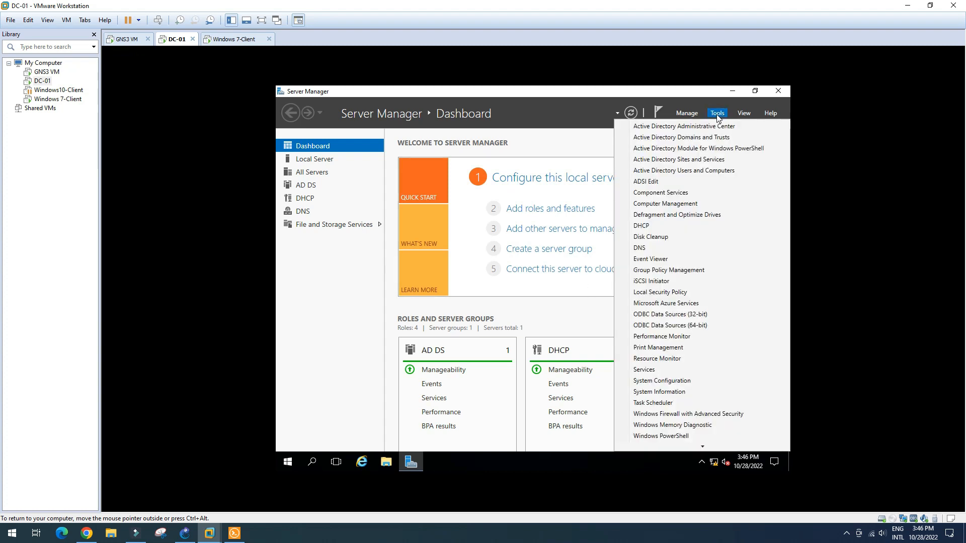
click(659, 226)
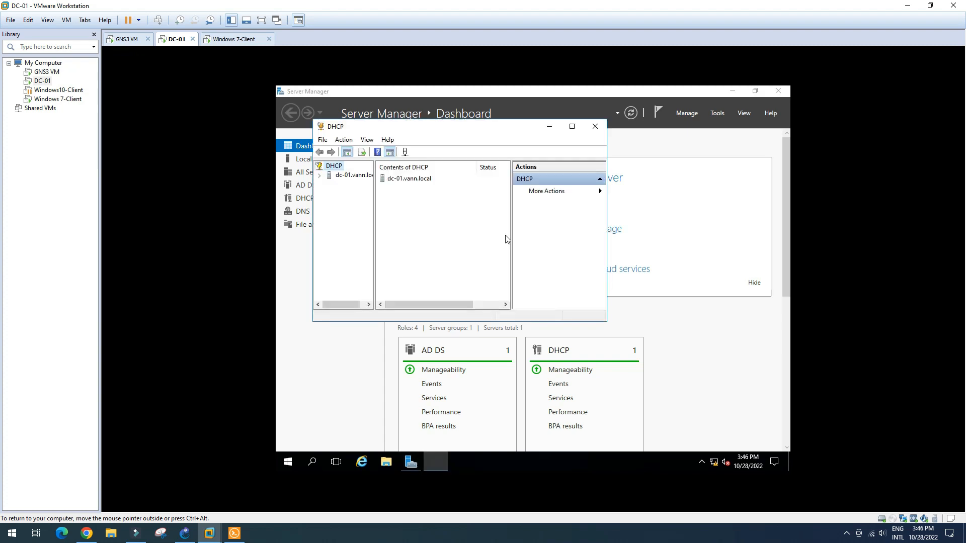
click(574, 127)
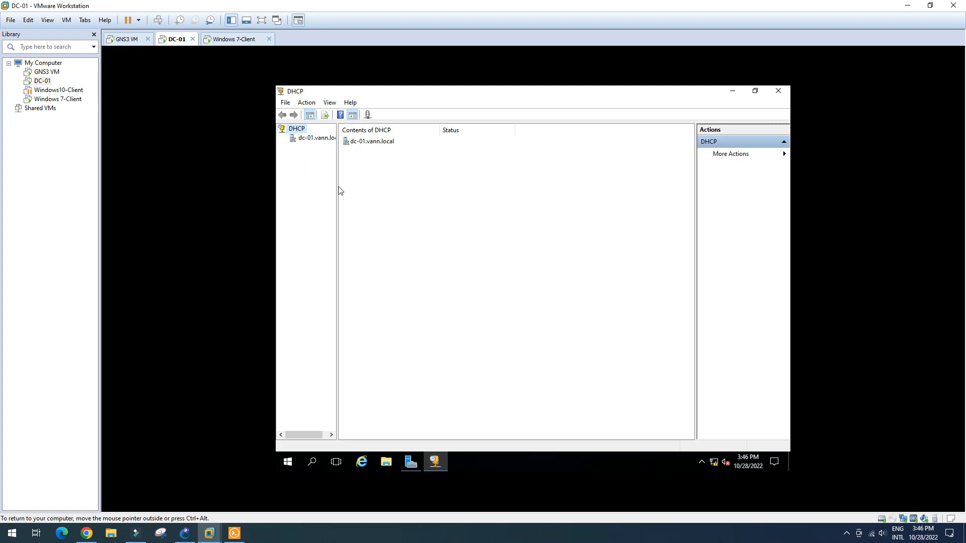
drag(337, 186, 373, 198)
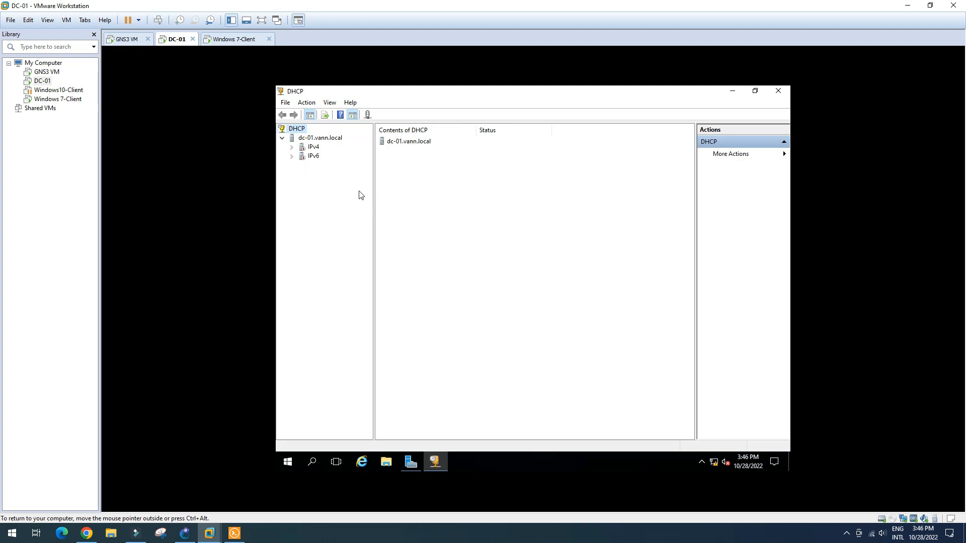
click(292, 148)
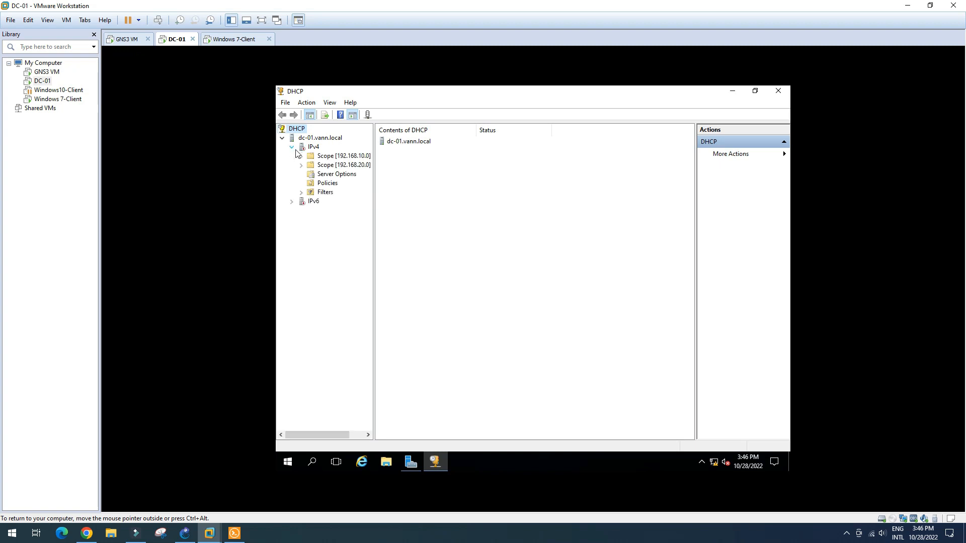
drag(391, 237, 393, 237)
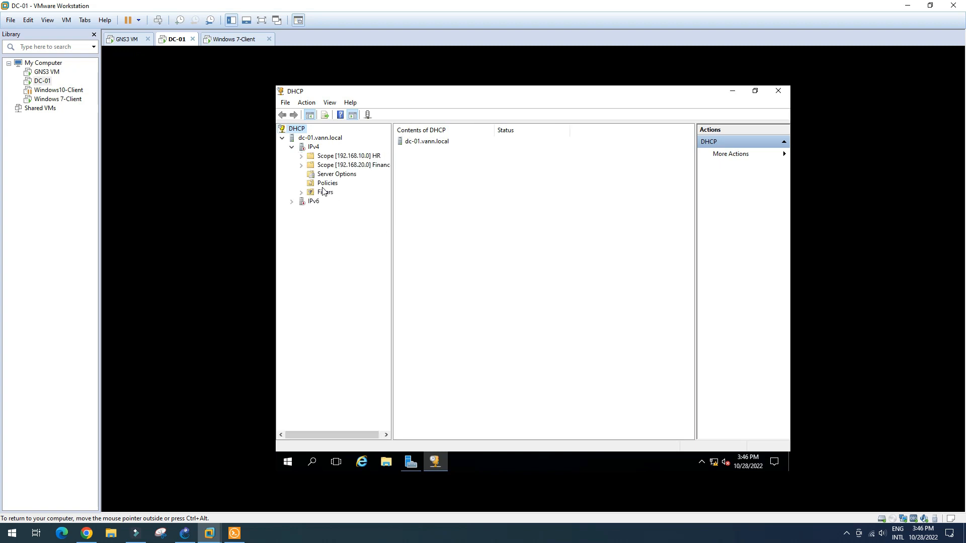
click(302, 156)
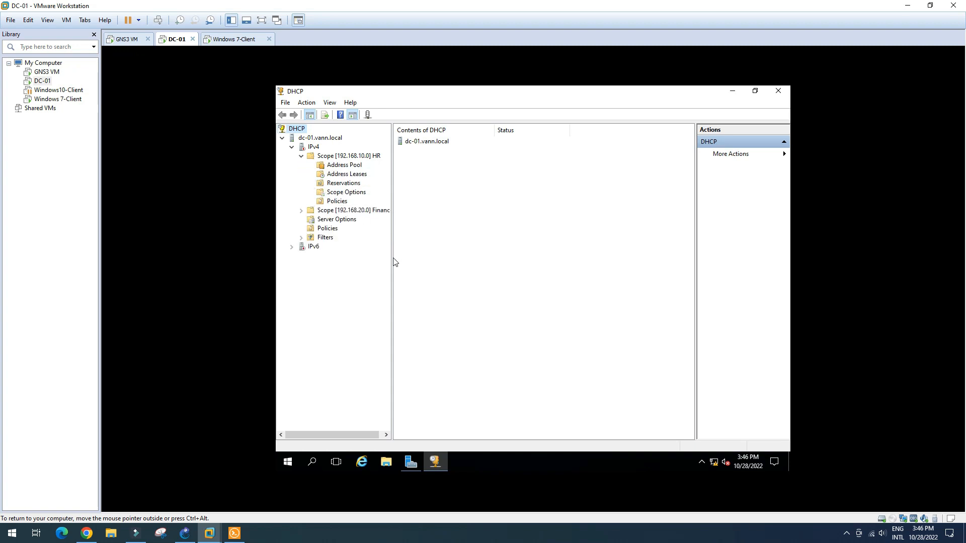
drag(398, 256, 419, 256)
click(301, 210)
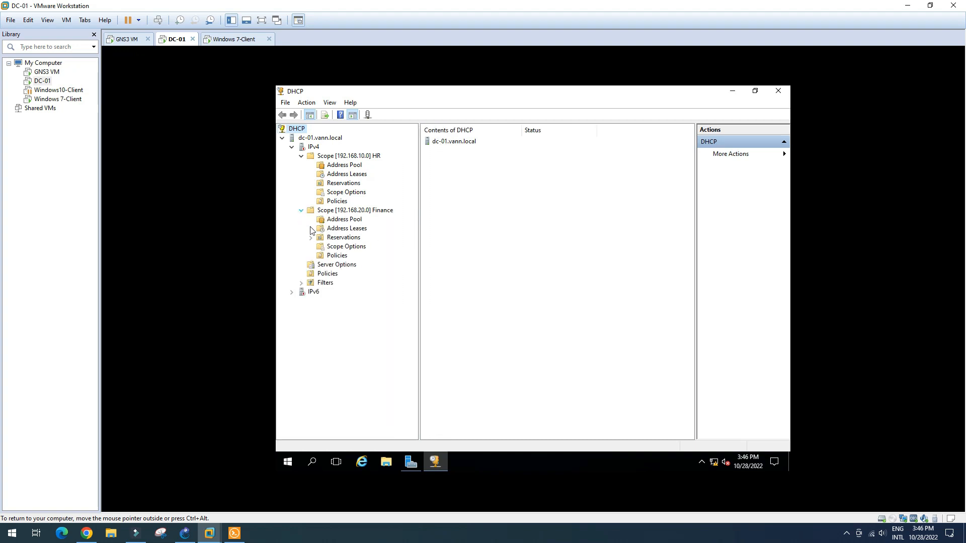
click(350, 176)
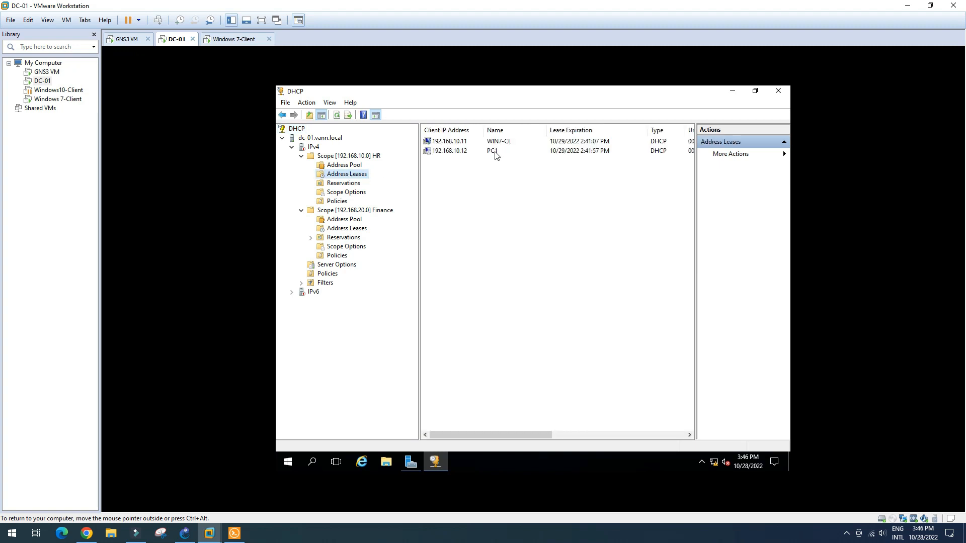
click(352, 229)
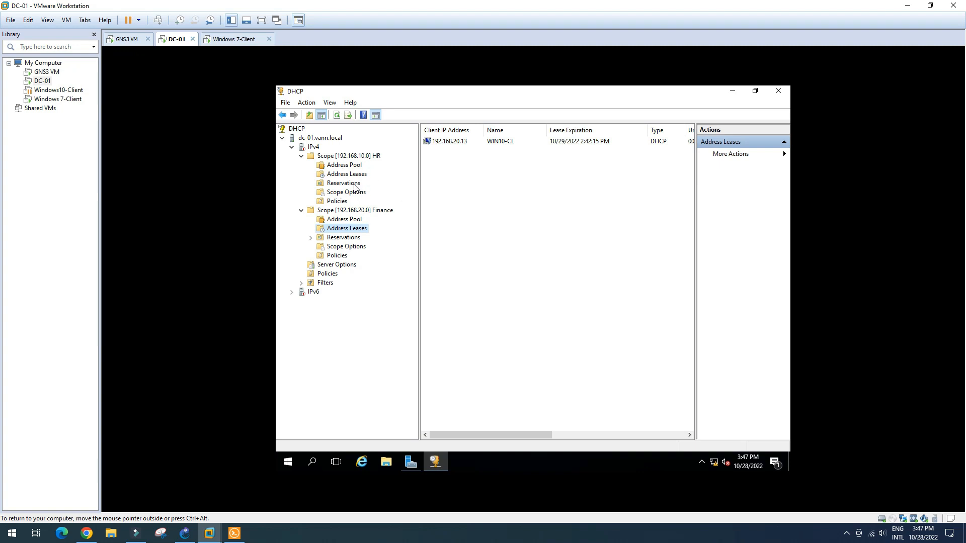
- Move up the DHCP console tree from Scope HR through dc-01.vann.local to the DHCP root
click(343, 159)
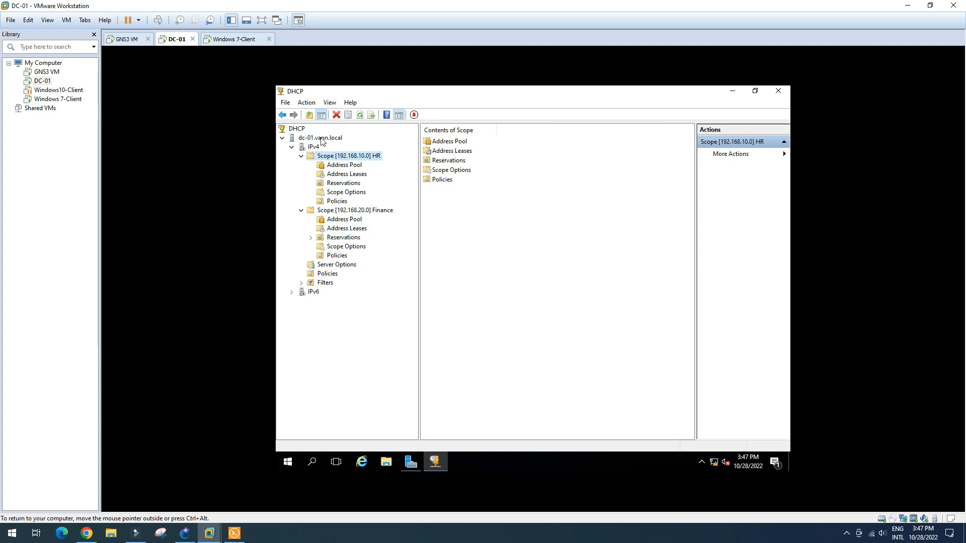
click(321, 140)
click(298, 130)
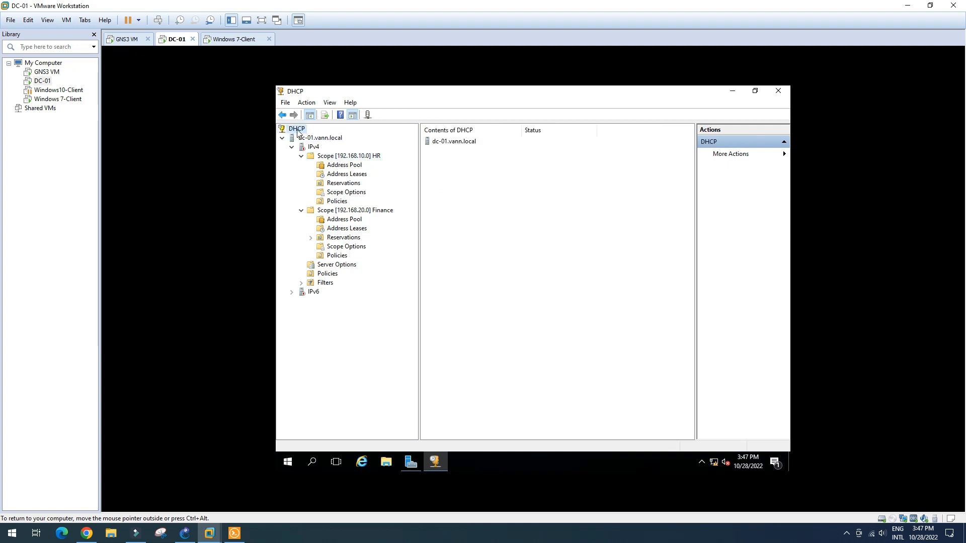
- Authorize dc-01.vann.local at 192.168.7.254 in Manage authorized servers, dismissing the already-added warning
right_click(301, 133)
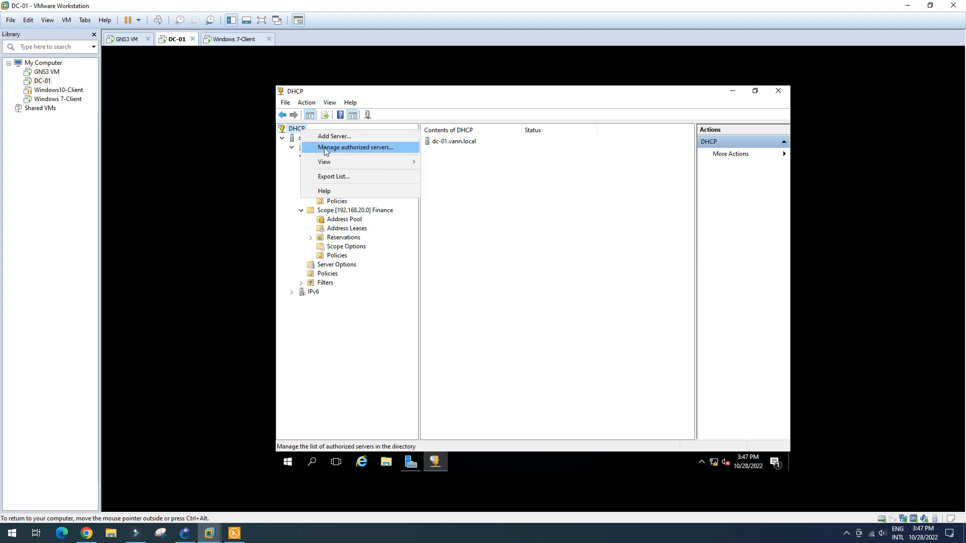
click(374, 148)
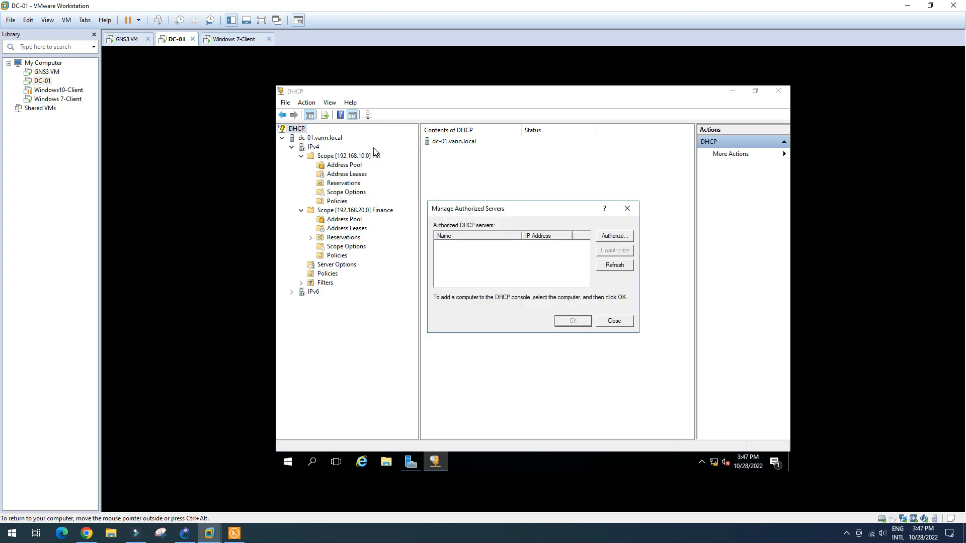
click(605, 240)
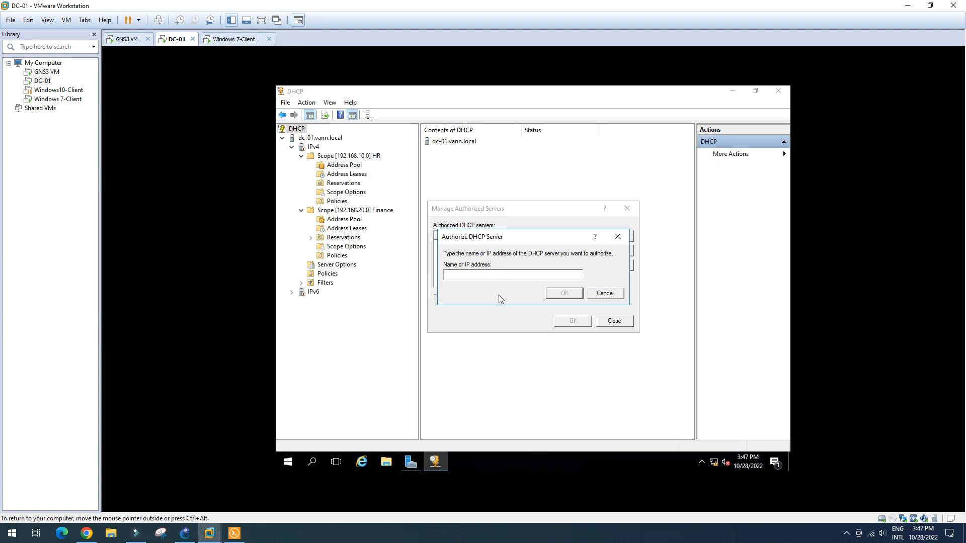
text(192.168.7.254)
click(560, 295)
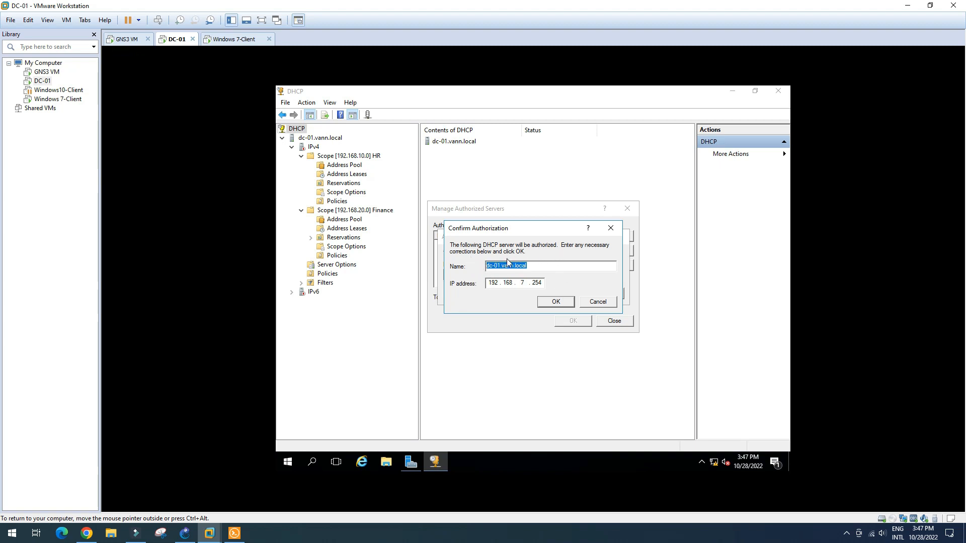
click(555, 302)
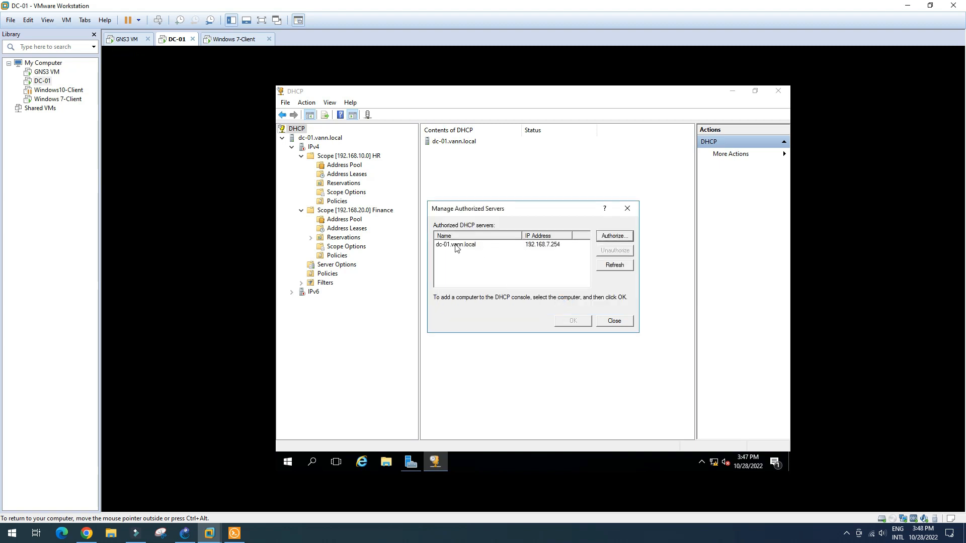
click(461, 245)
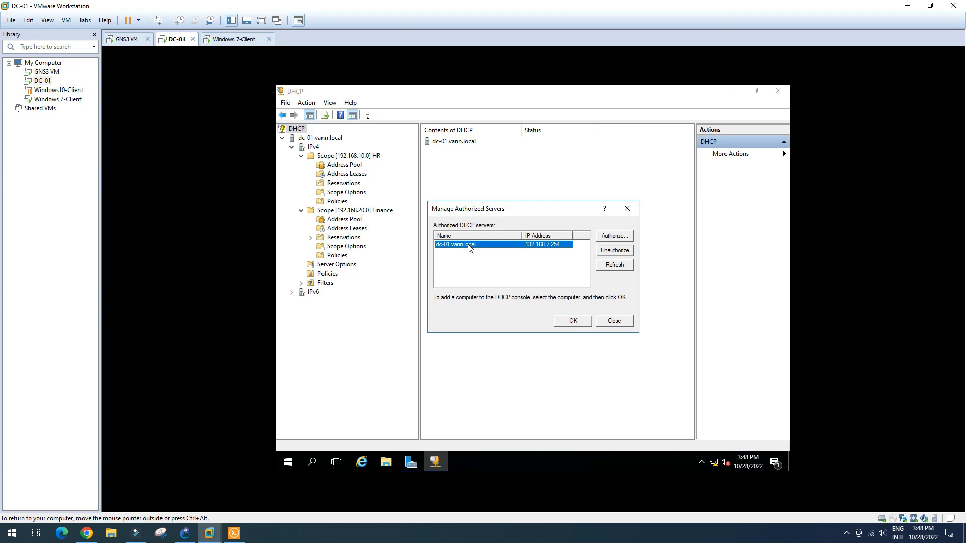
click(573, 322)
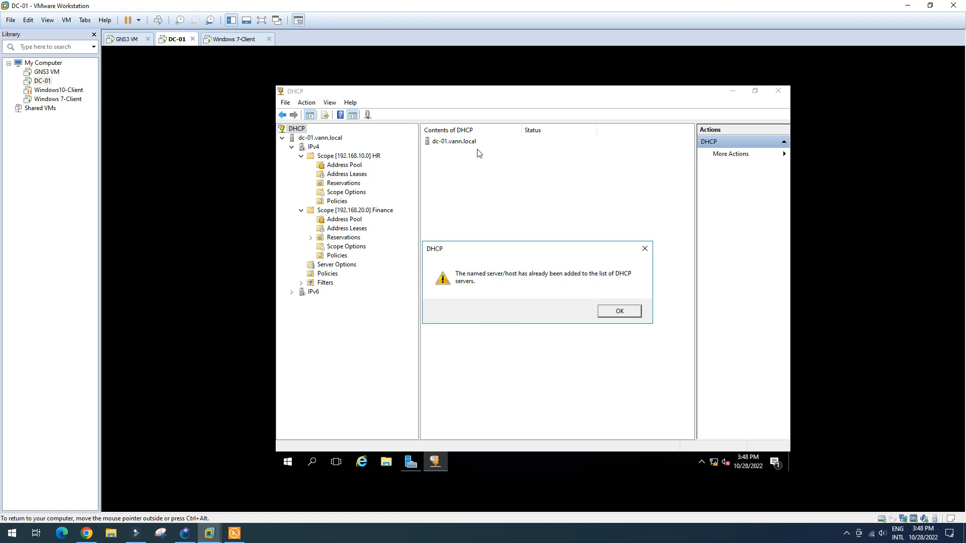
click(619, 313)
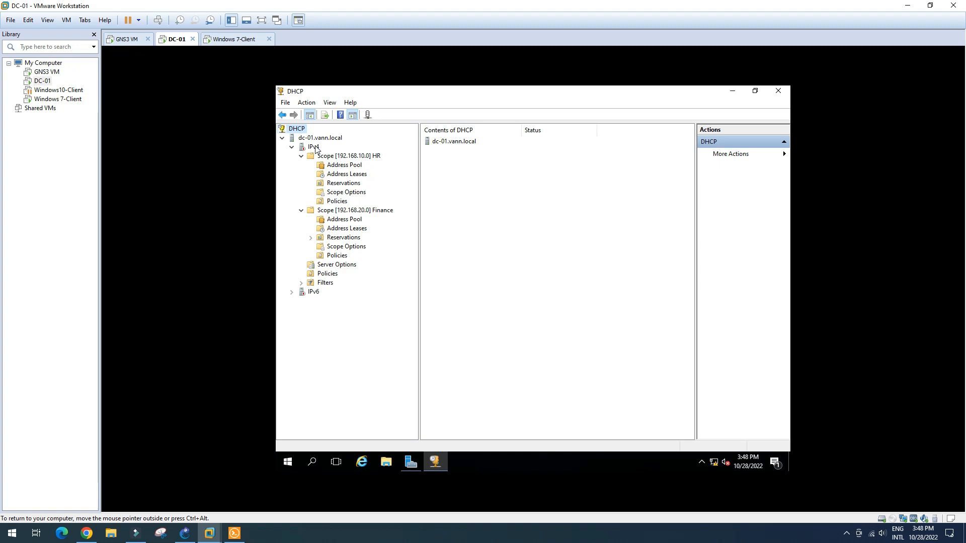
- Refresh the IPv4 node so the HR and Finance scopes become active
right_click(461, 172)
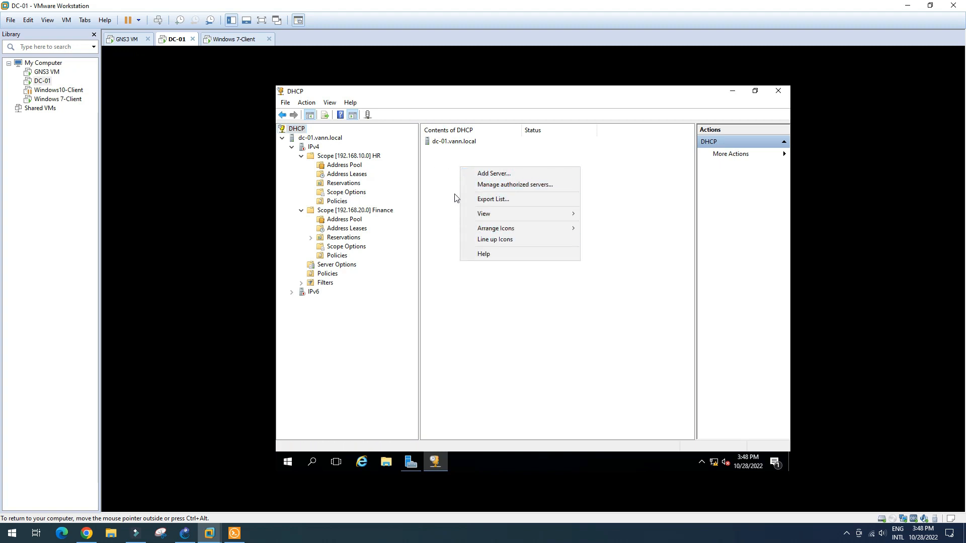
click(441, 192)
click(334, 157)
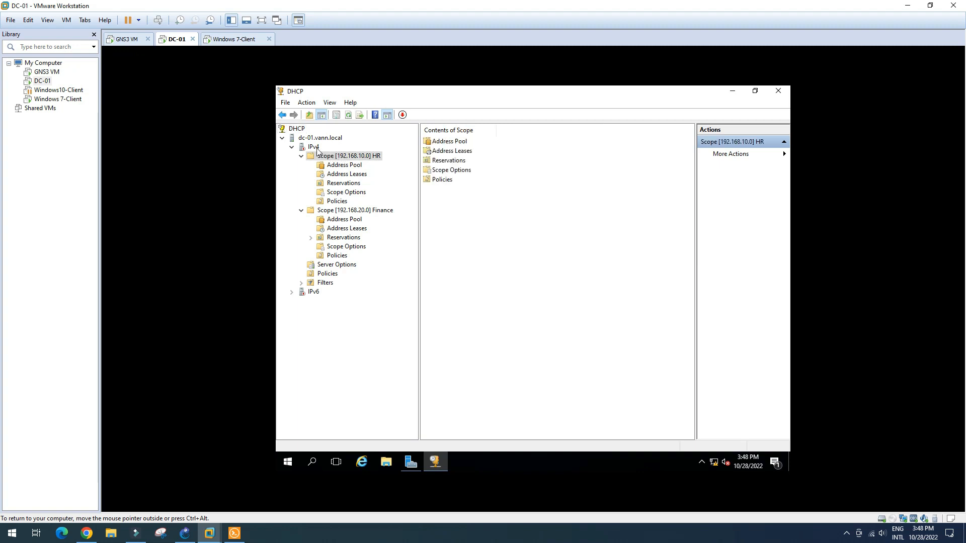
click(316, 147)
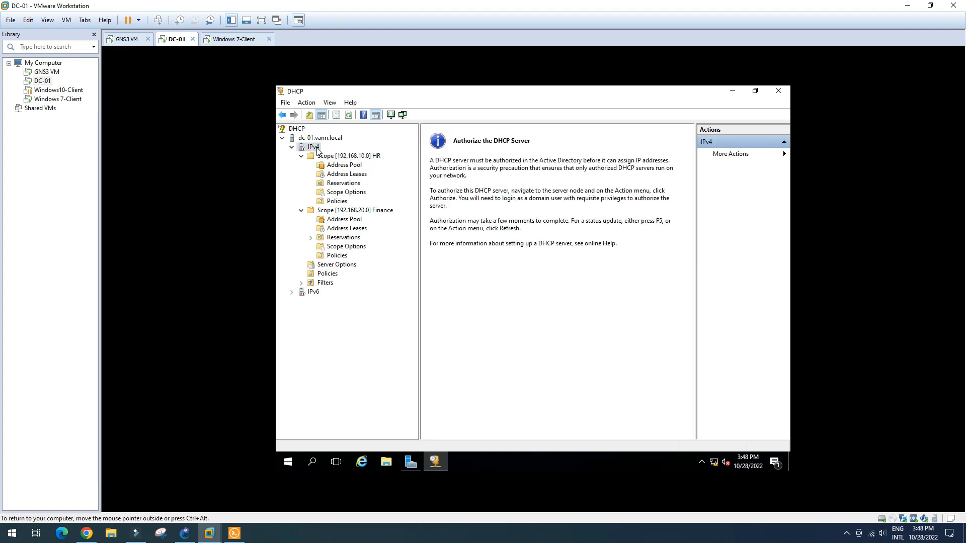
click(349, 114)
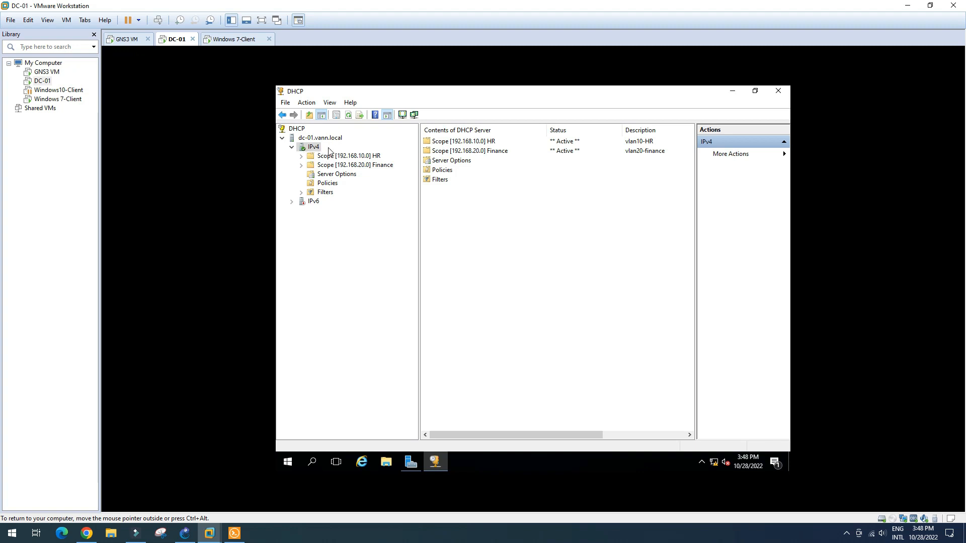
- Check the address leases in the HR and Finance scopes
click(301, 156)
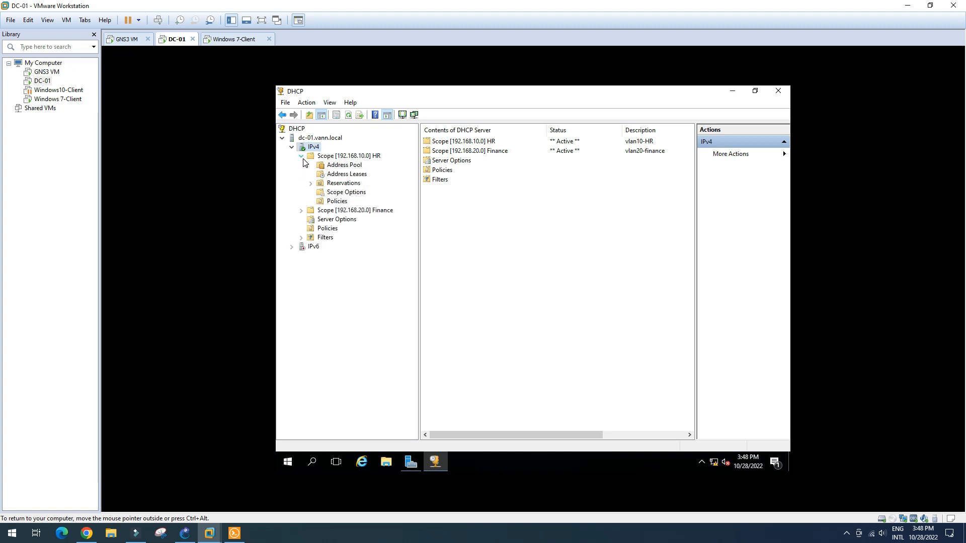
click(333, 175)
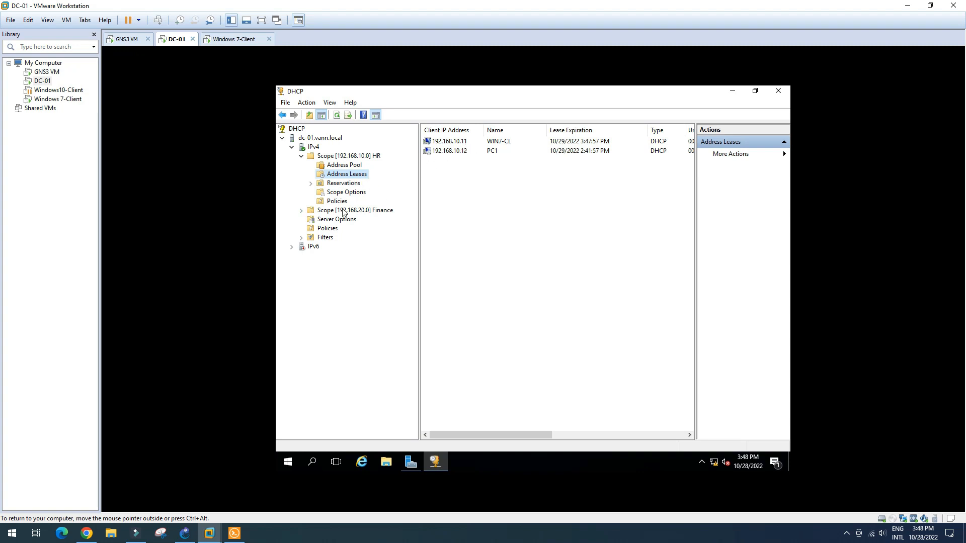
click(301, 211)
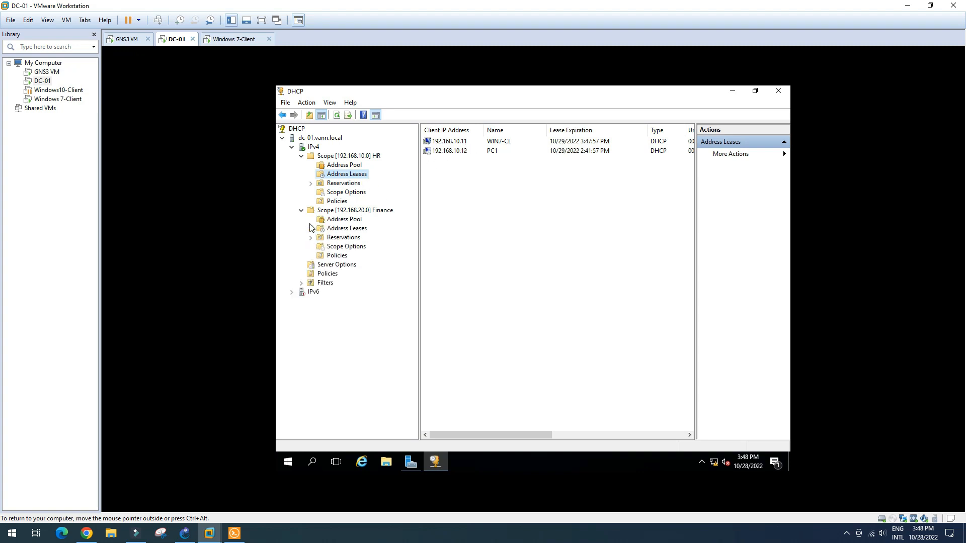
click(351, 230)
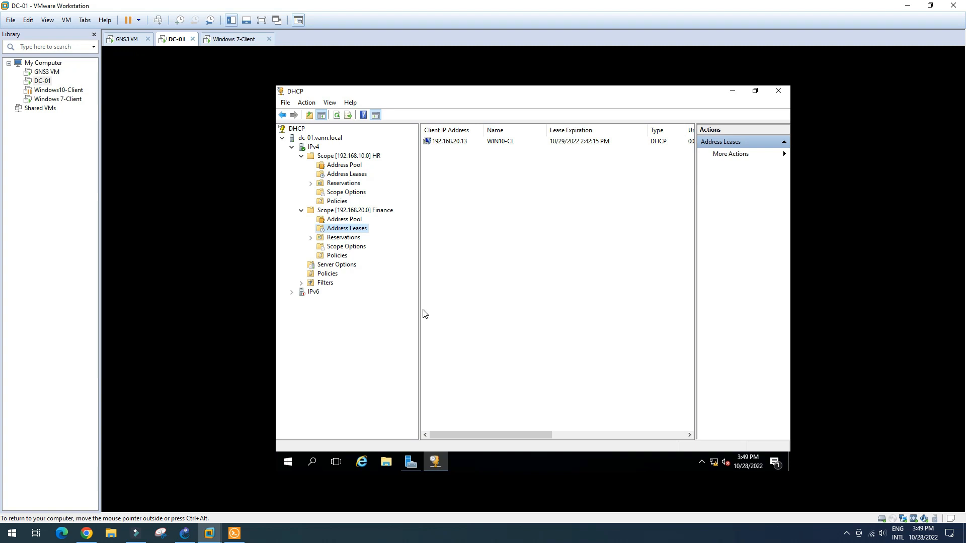
click(185, 533)
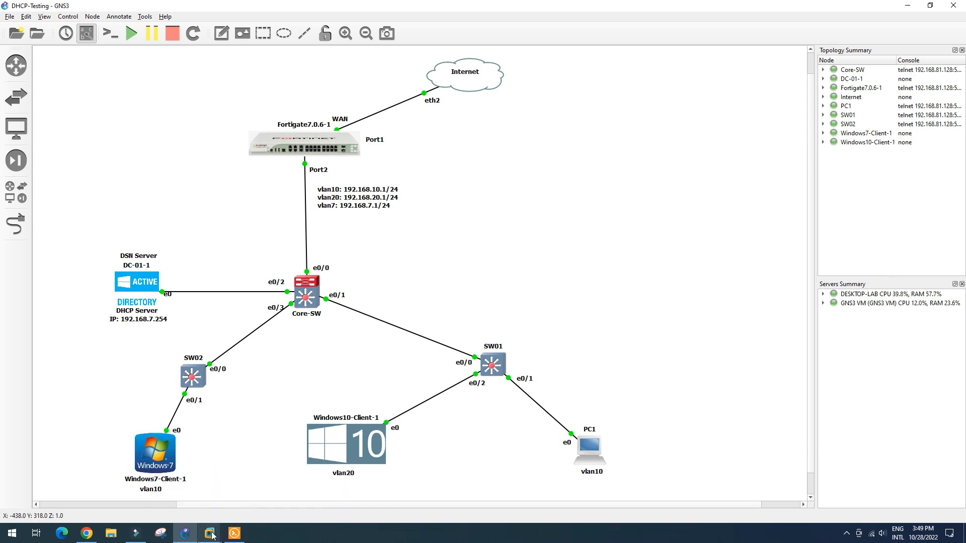
- Rerun ping 1.1.1.1 from PC1's console; all five attempts still time out
double_click(596, 452)
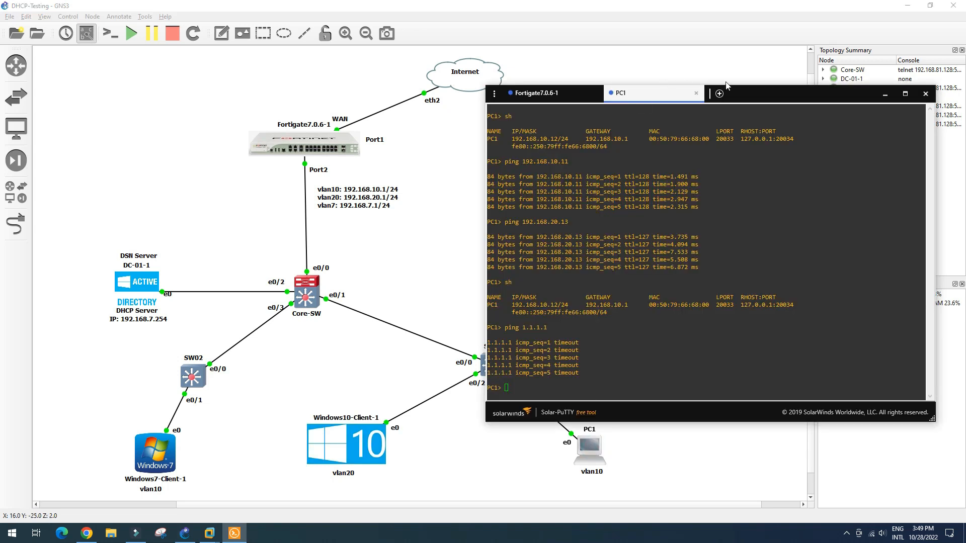
drag(749, 95, 781, 34)
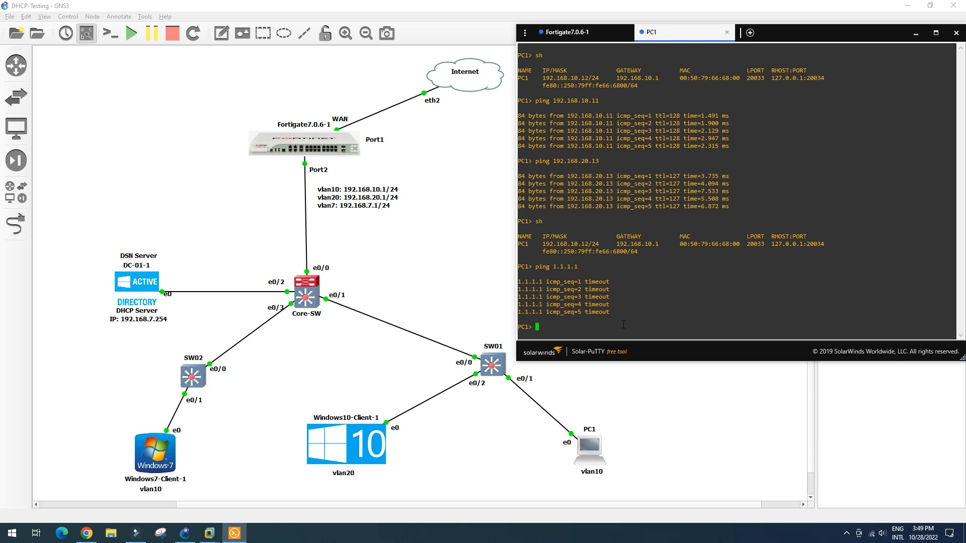
key(Up)
key(Return)
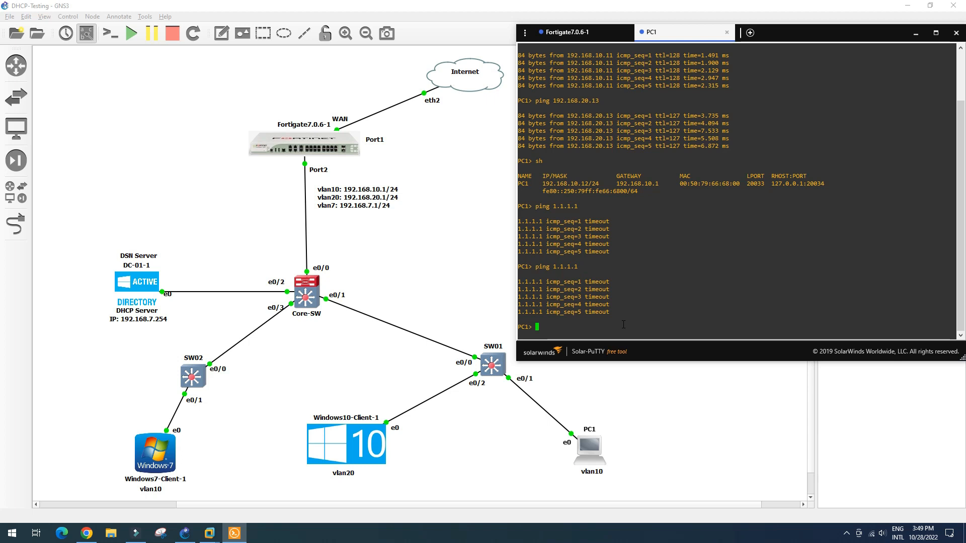
click(155, 464)
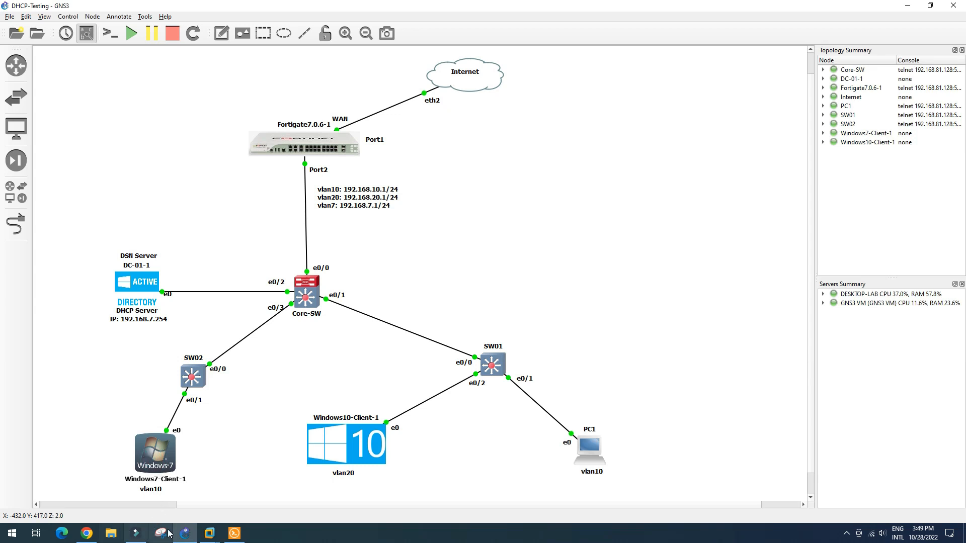
- Release and renew Windows 7's lease to 192.168.10.11, then ping 1.1.1.1, which loses all packets
mouse_move(209, 534)
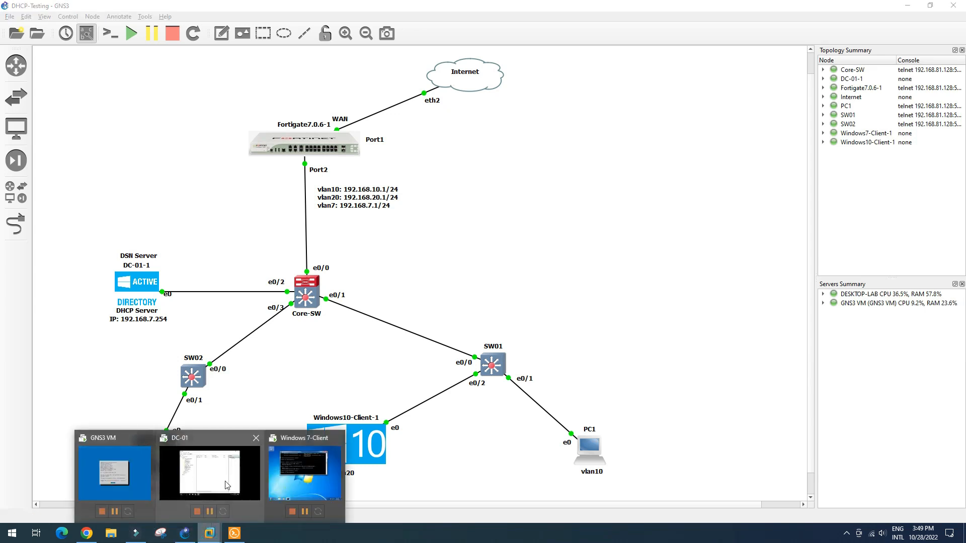
click(289, 475)
click(247, 41)
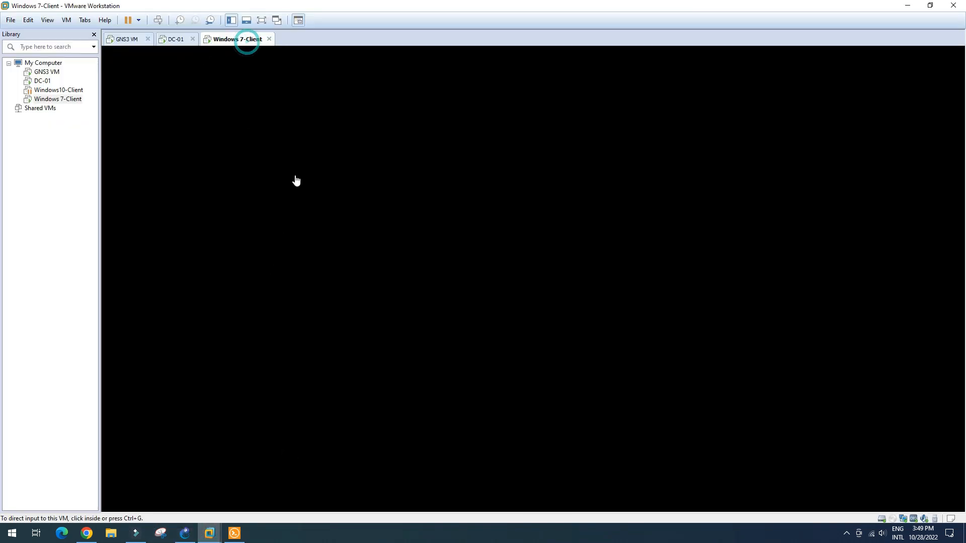
click(500, 258)
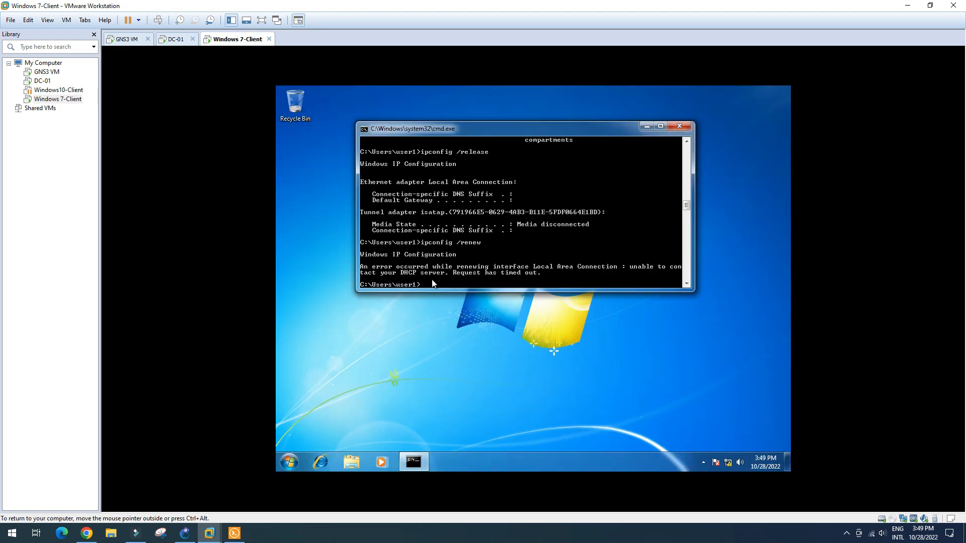
key(Up)
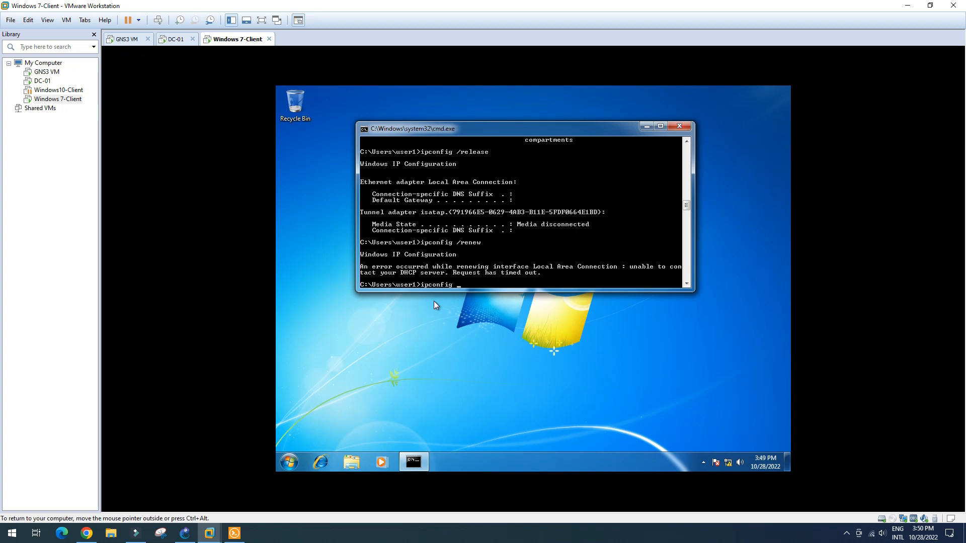
text(ease)
key(Return)
text(ipconfig /release)
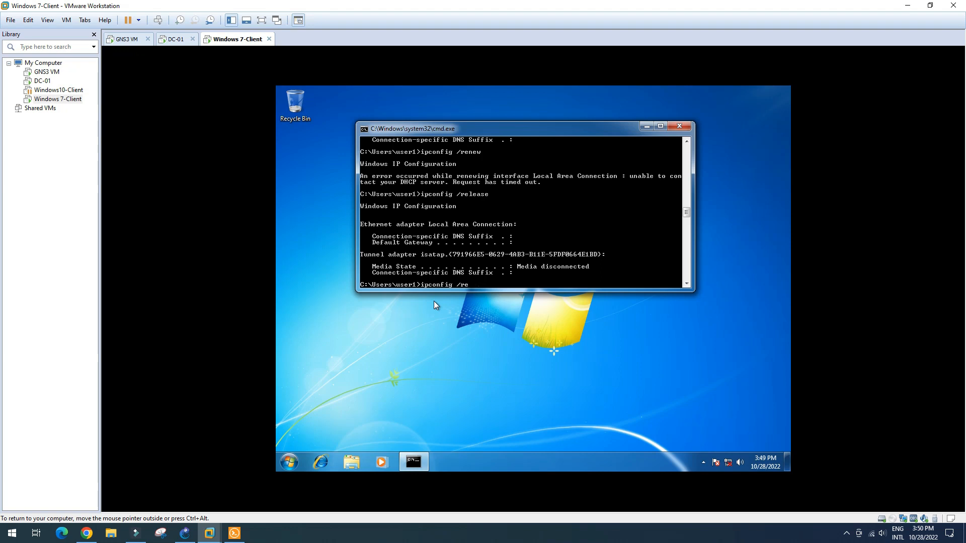
text(new)
key(Return)
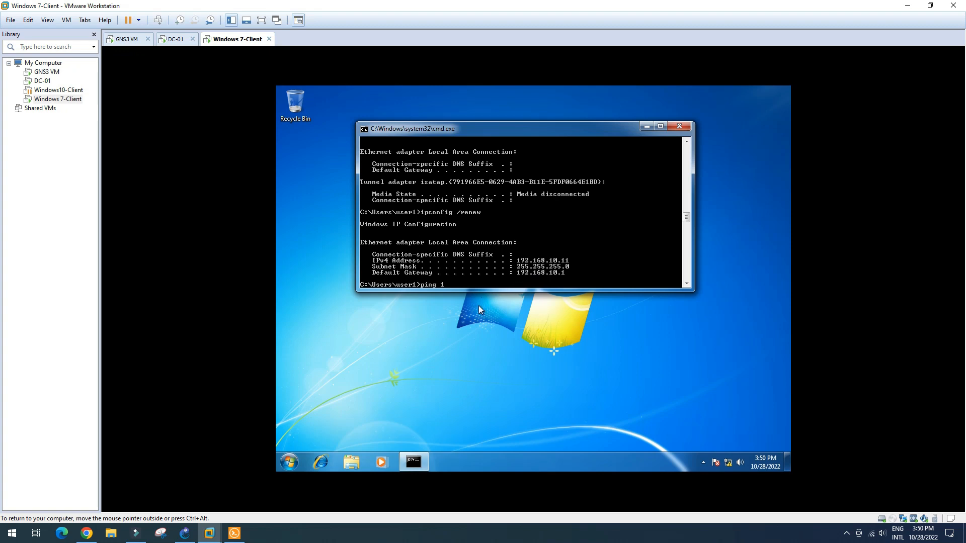
text(.1.1.1)
key(Return)
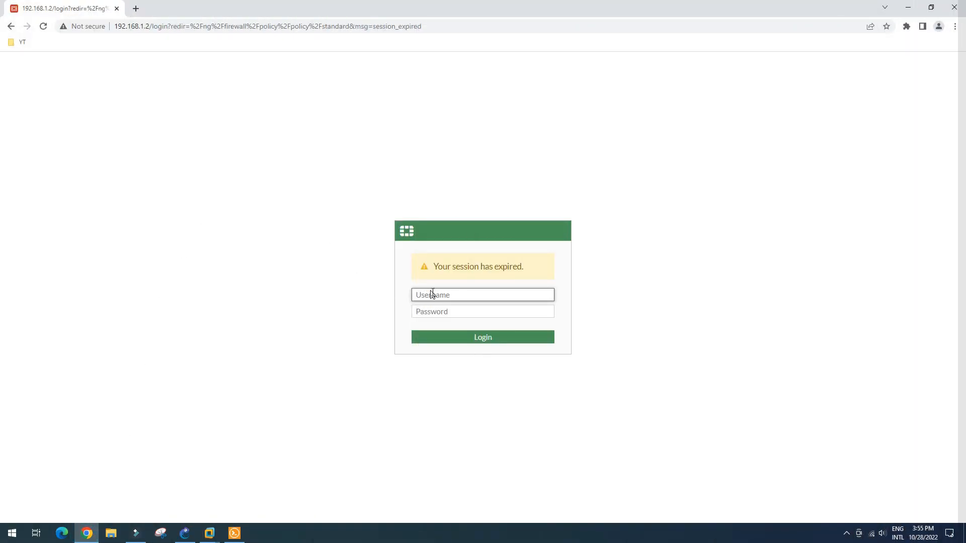
- Log in to the FortiGate web UI with the admin account and its password
click(432, 294)
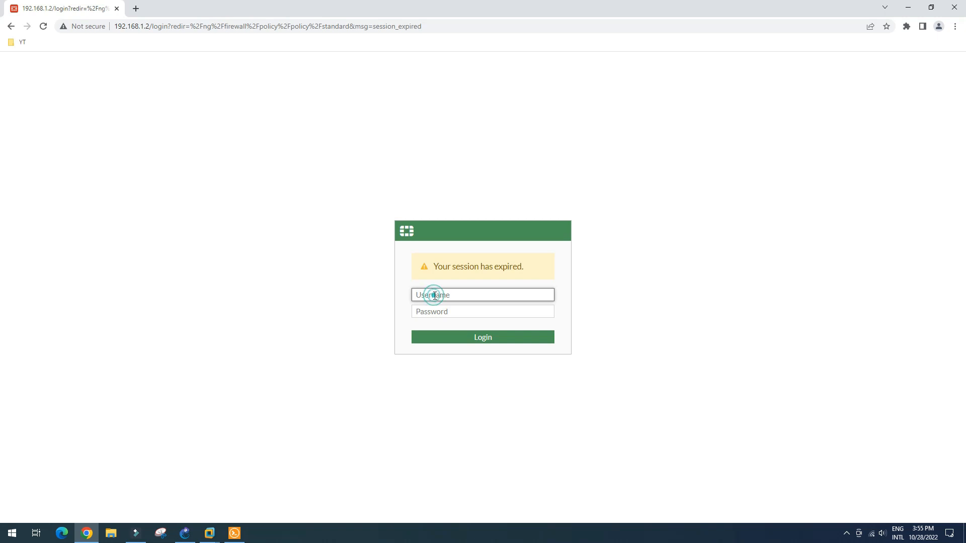
text(admin)
key(Tab)
text(a******)
key(Return)
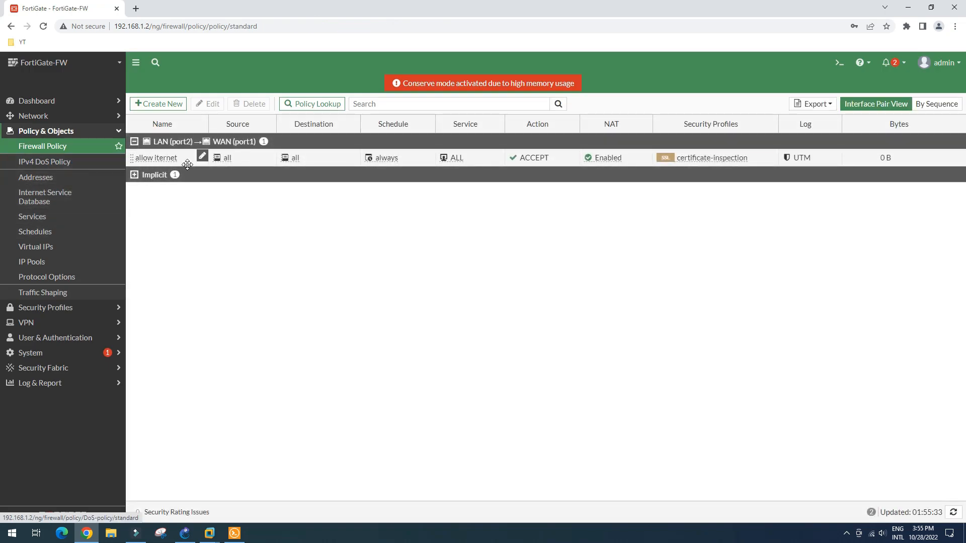
- Change the 'allow internet' policy's incoming interface to inter-LAN and save it
click(168, 159)
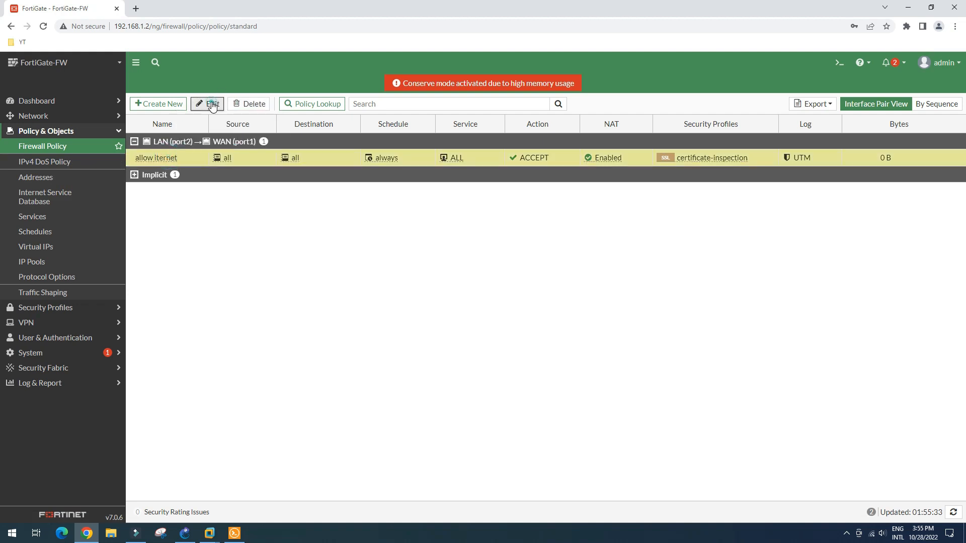
click(207, 104)
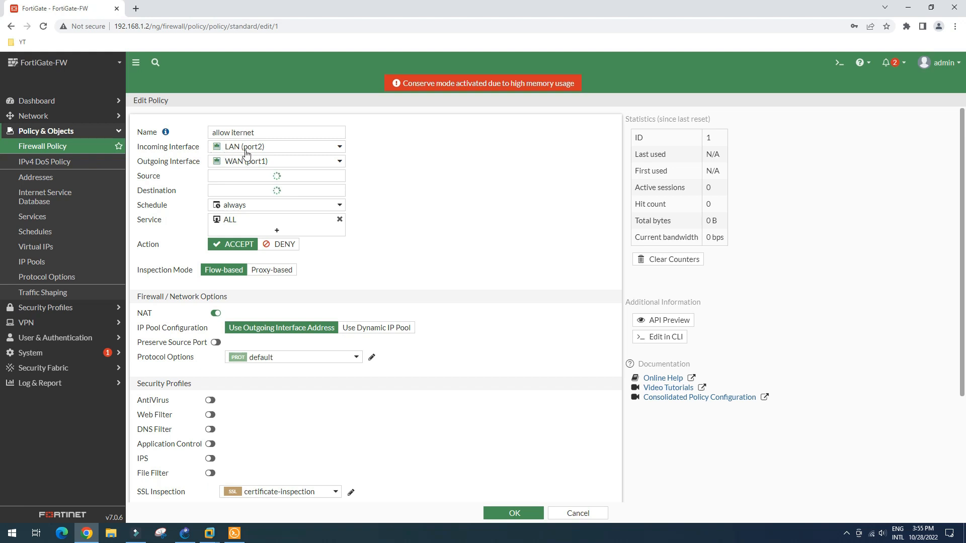
mouse_move(296, 152)
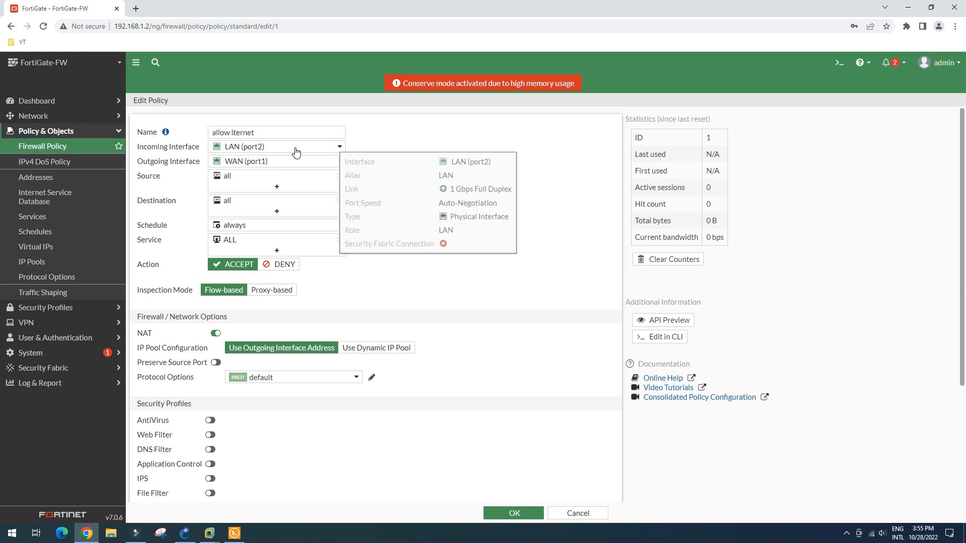
click(333, 146)
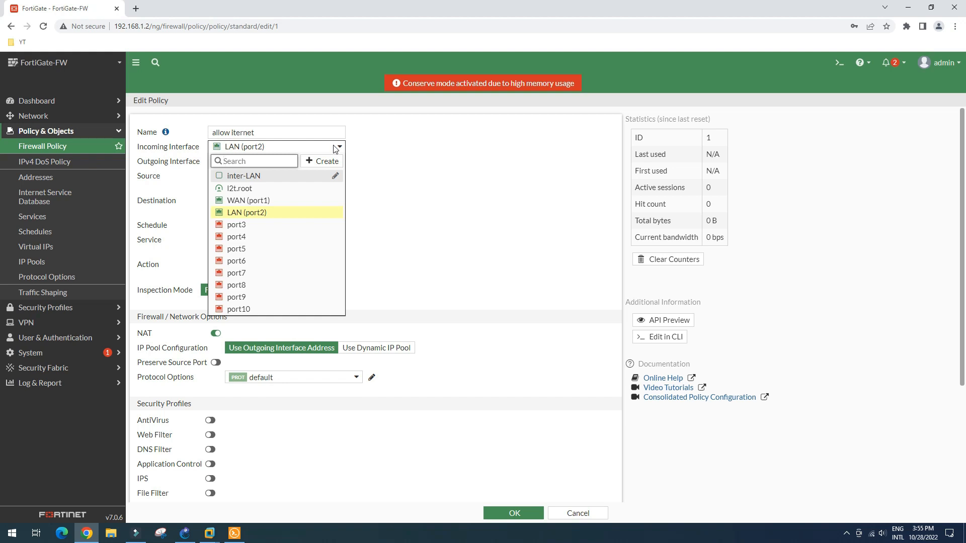
click(268, 177)
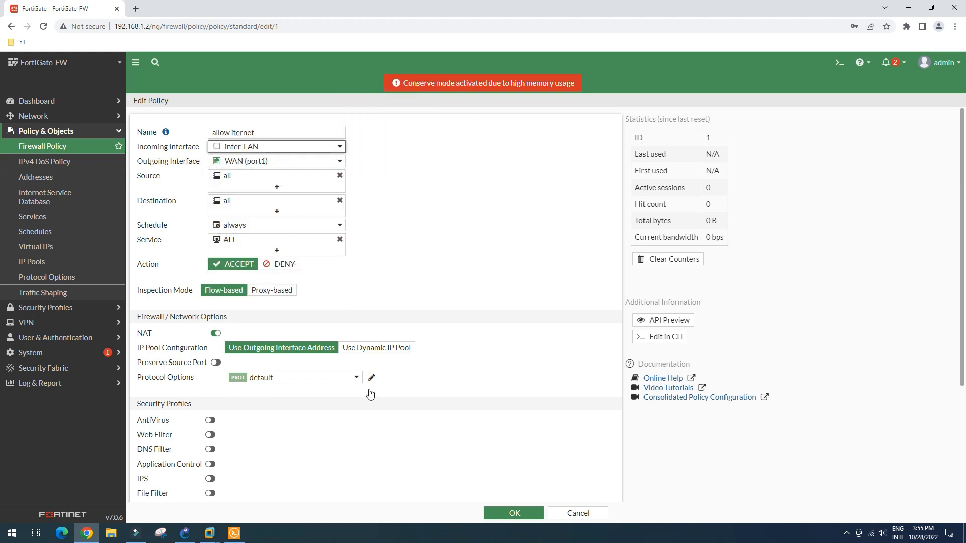
click(514, 513)
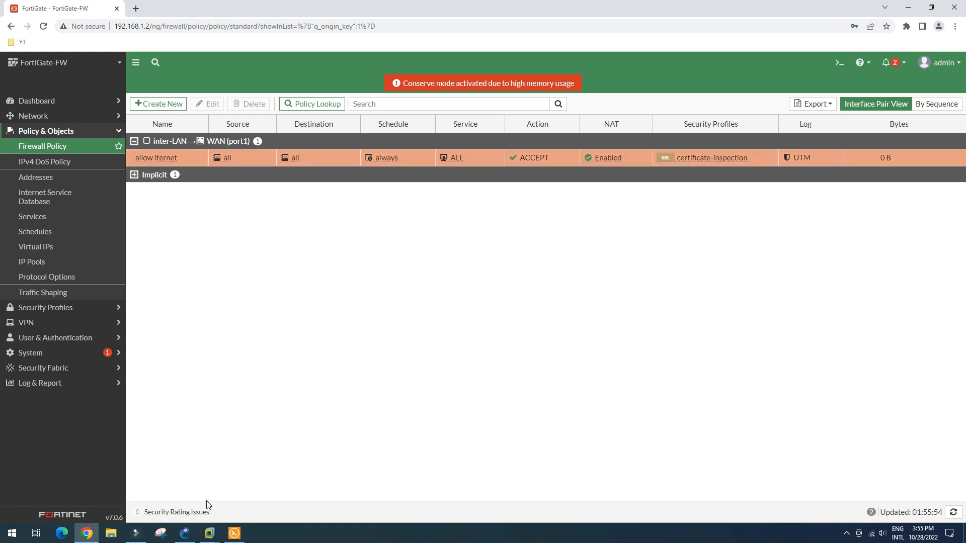
click(209, 536)
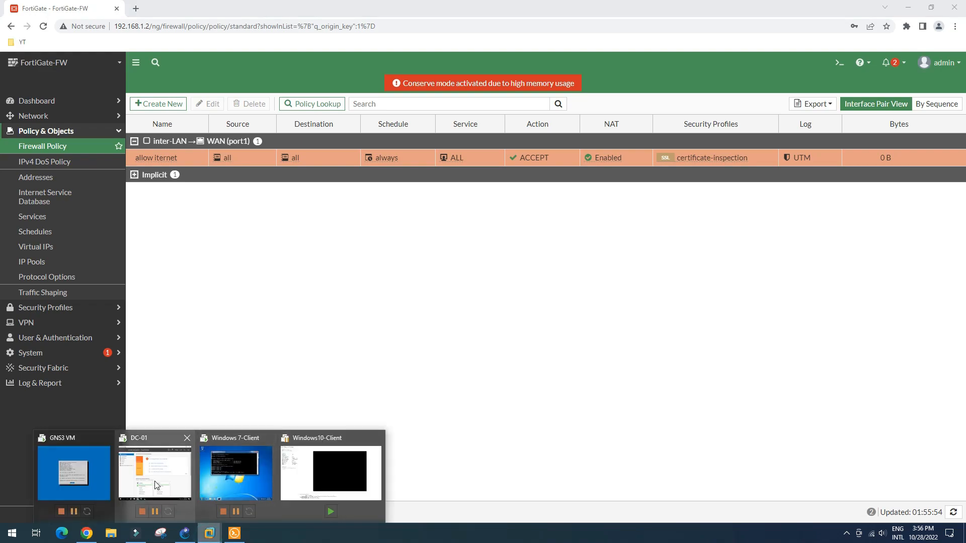
click(151, 478)
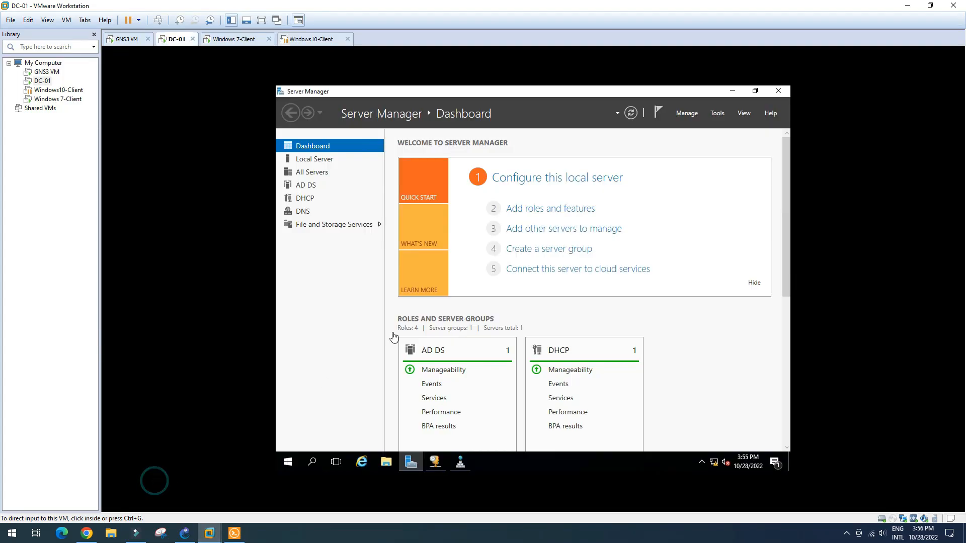
- From a DC-01 command prompt, ping 192.168.7.1 and google.com, both with 0% loss
click(659, 312)
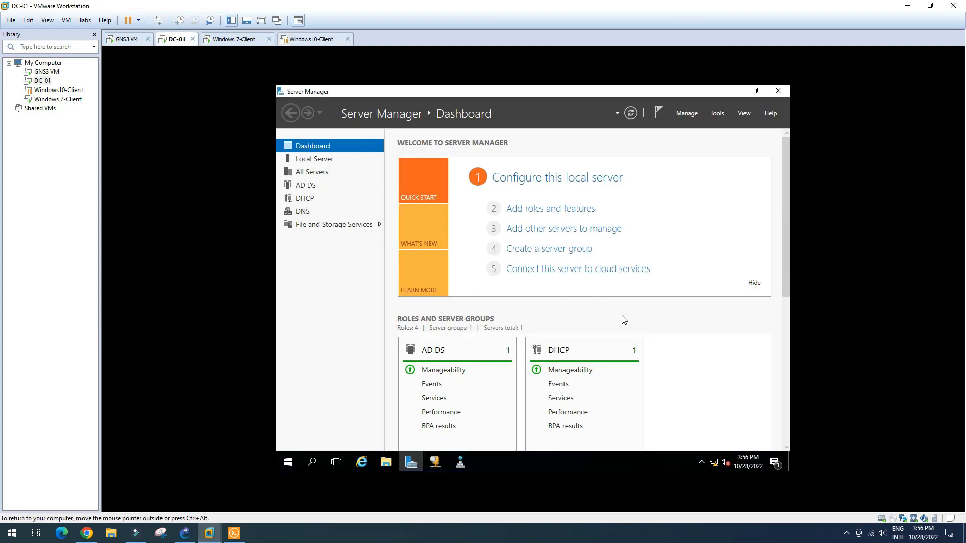
key(super+r)
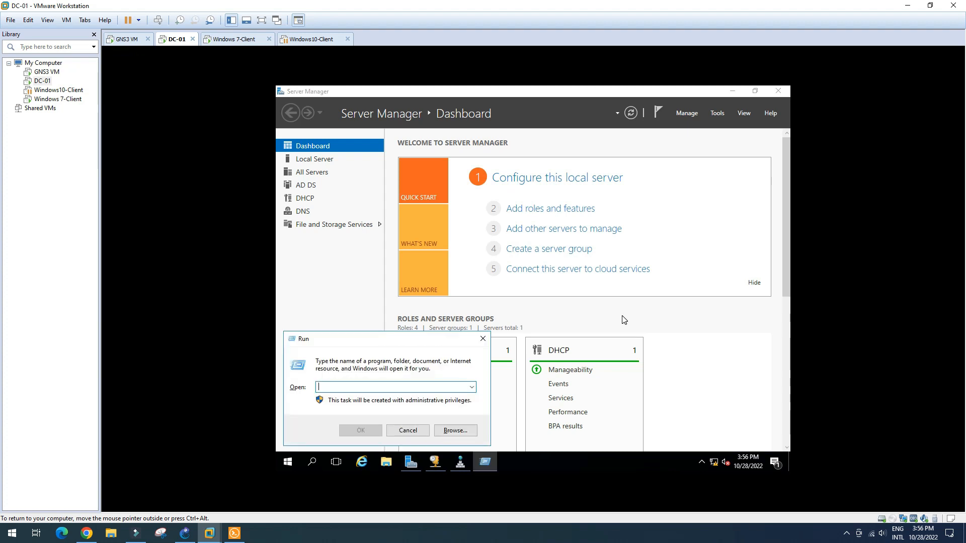
text(CMD)
key(Return)
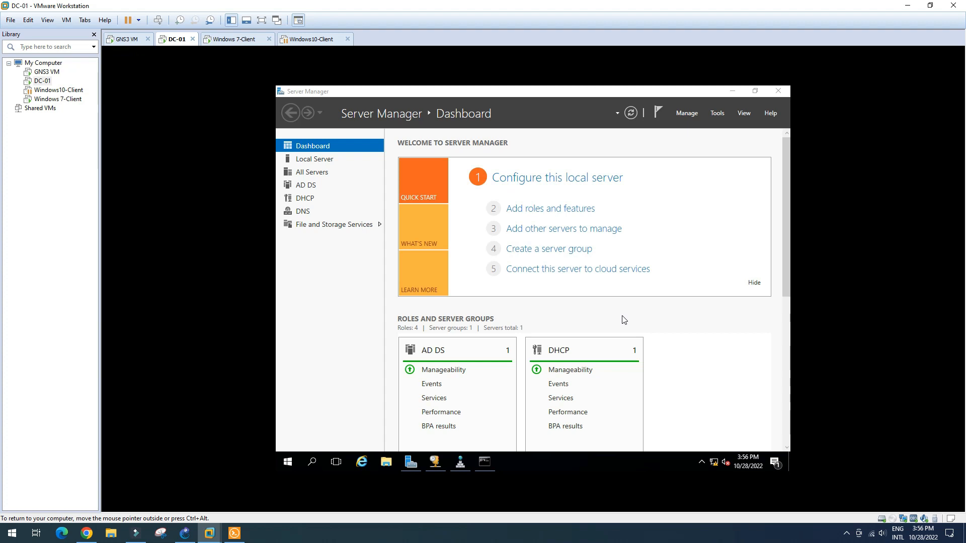
click(486, 463)
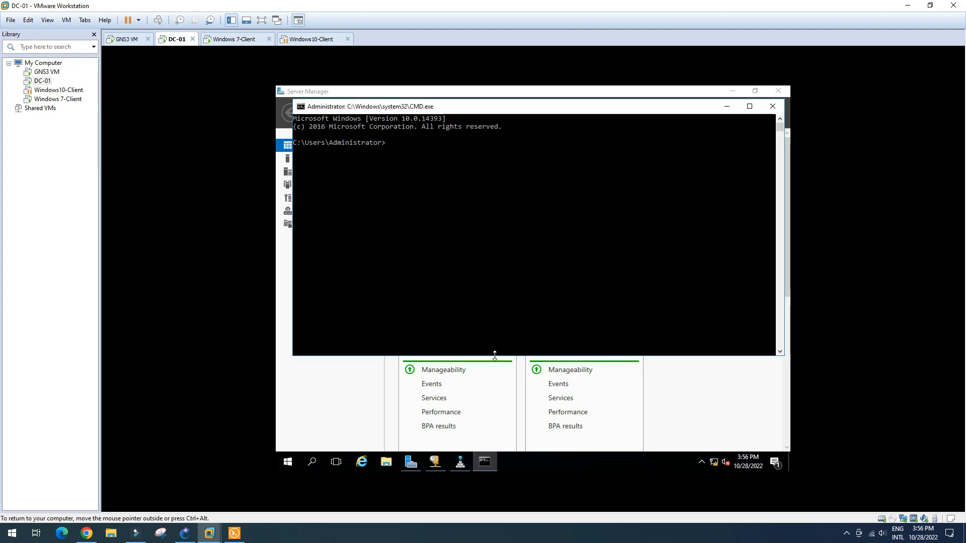
text(p)
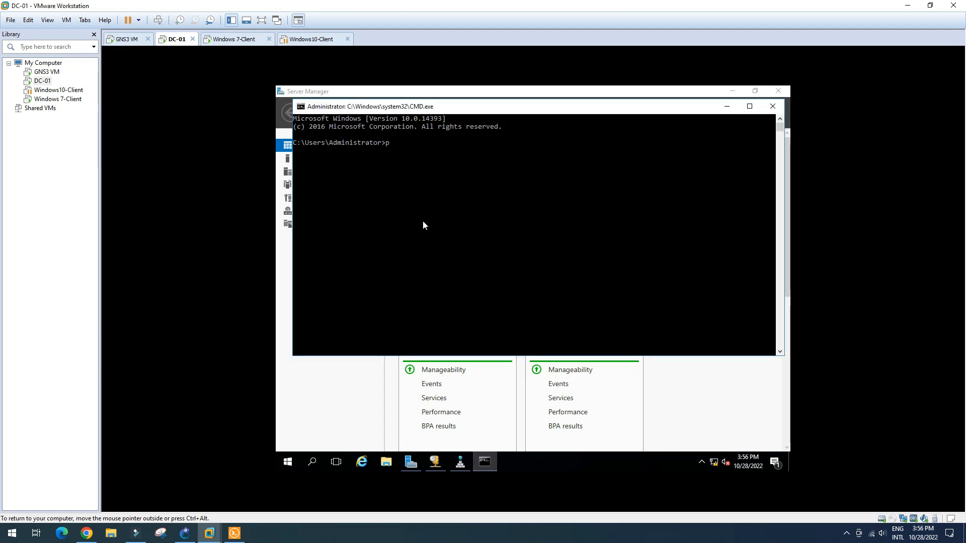
text(ing 192.168.7.1)
key(Return)
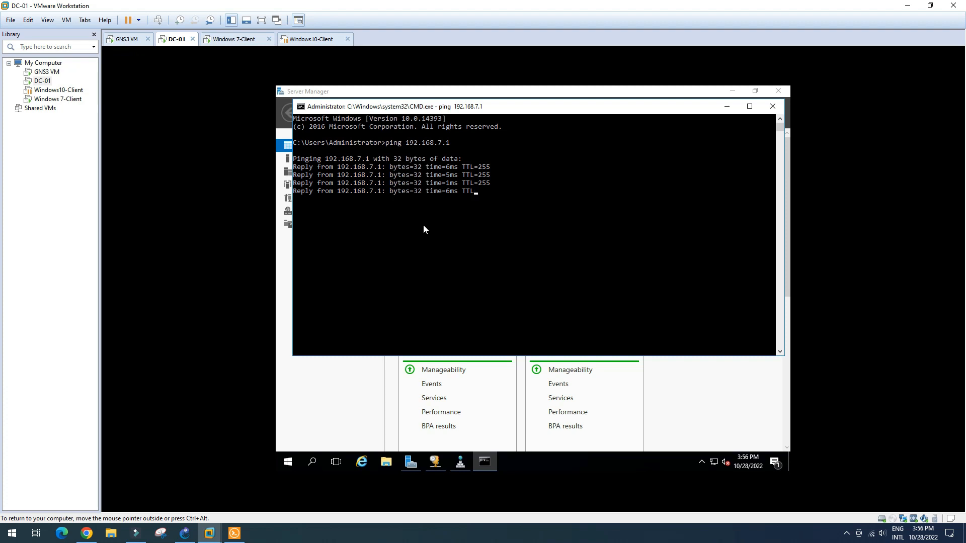
text(ing google.com)
key(Return)
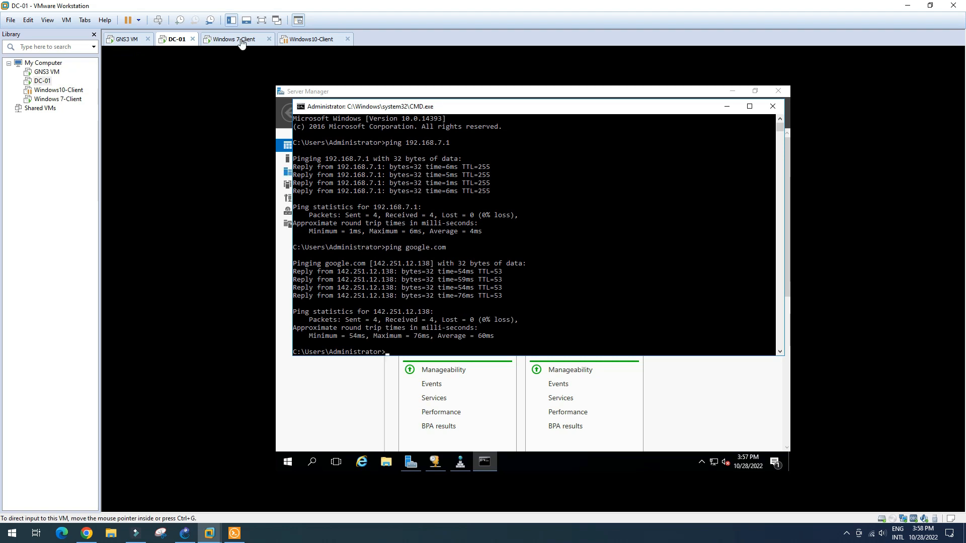
- Rerun ping 1.1.1.1 on the Windows 7 client, now getting 4 of 4 replies
click(242, 40)
click(472, 304)
key(Up)
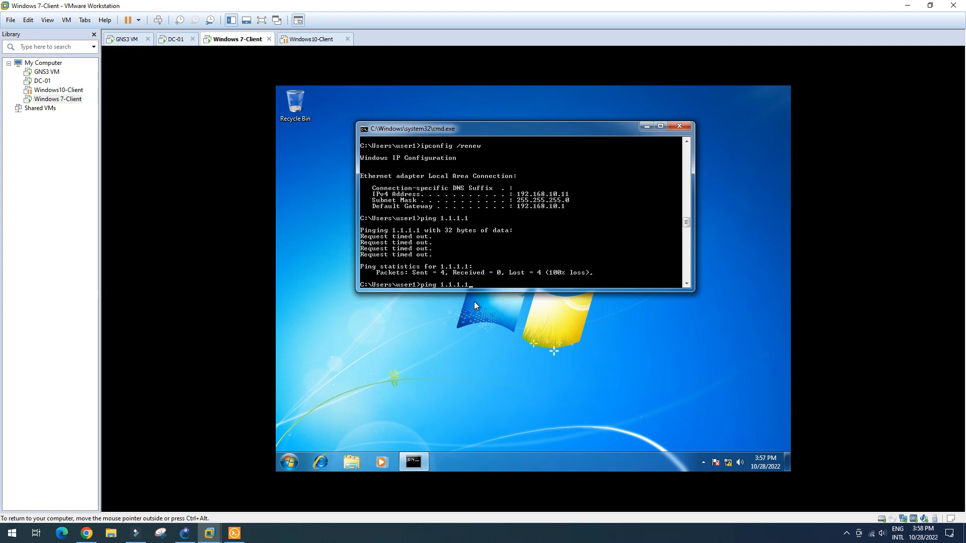
key(Return)
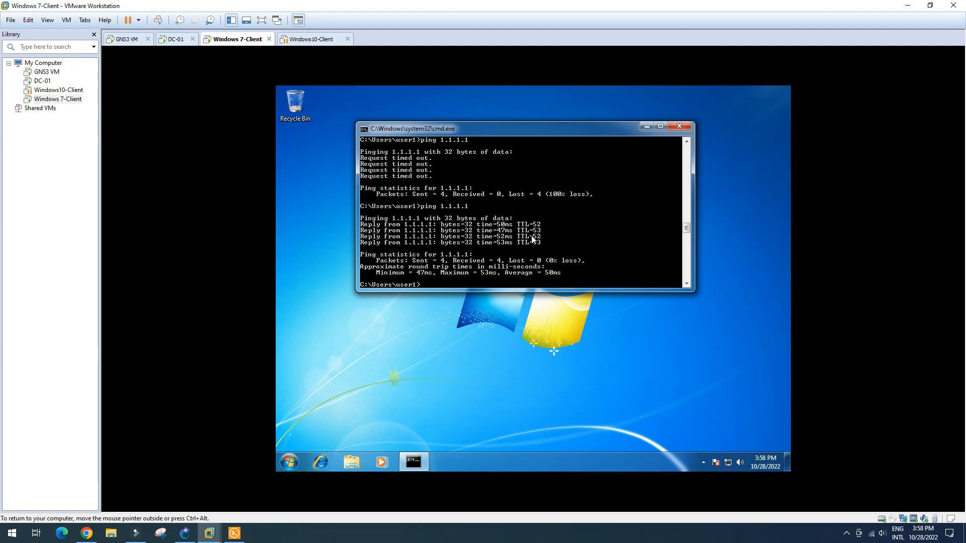
drag(579, 125, 586, 118)
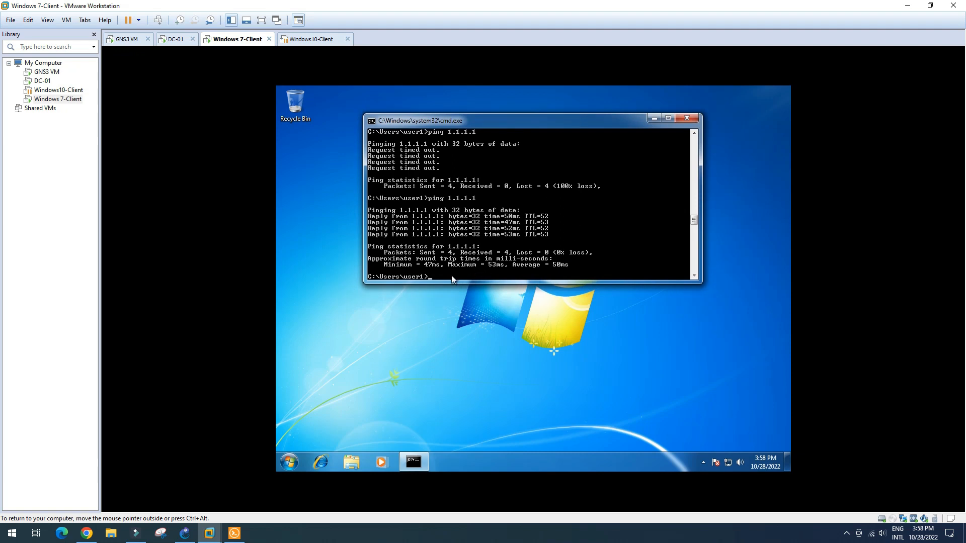
click(309, 41)
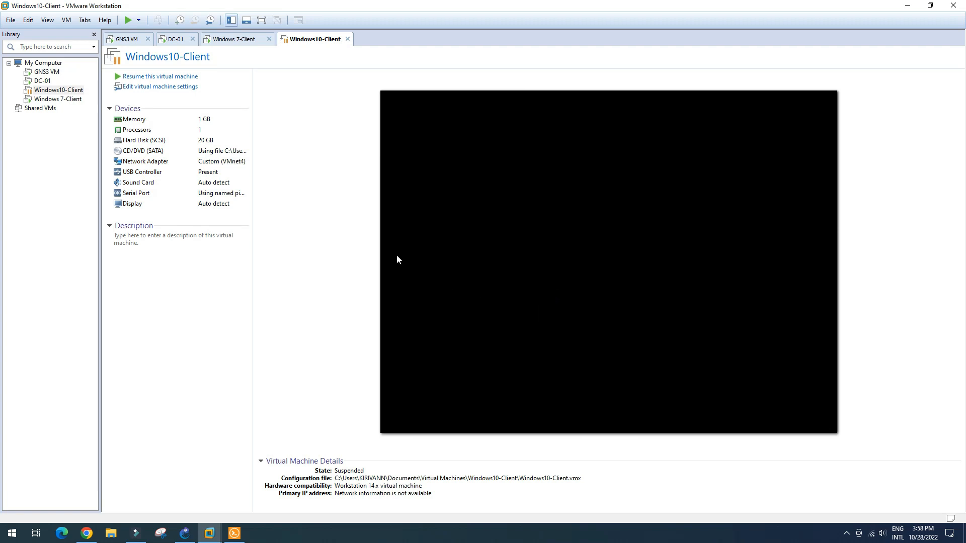
- Rerun PC1's ping to 1.1.1.1, now getting replies, and wake the Windows10-Client lock screen
click(168, 76)
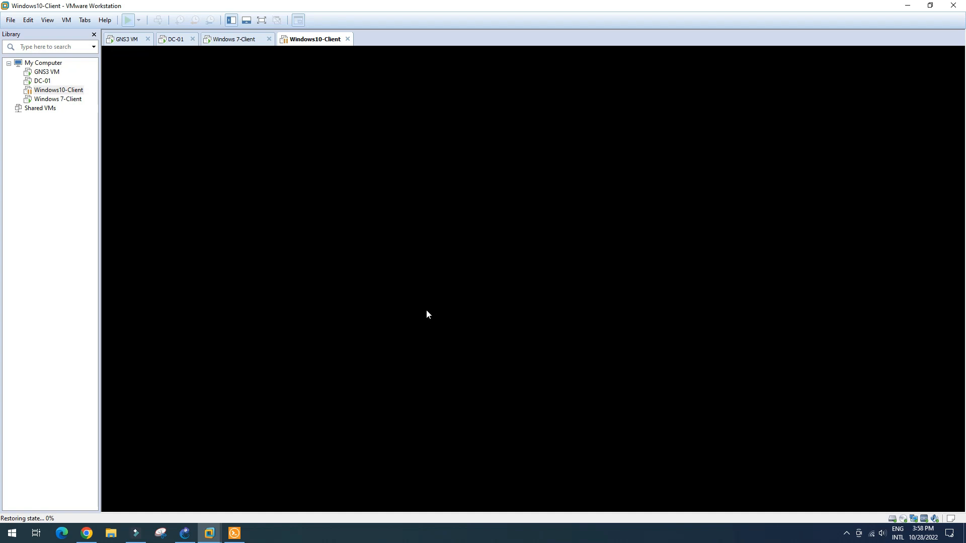
click(235, 533)
drag(784, 31, 740, 39)
click(519, 333)
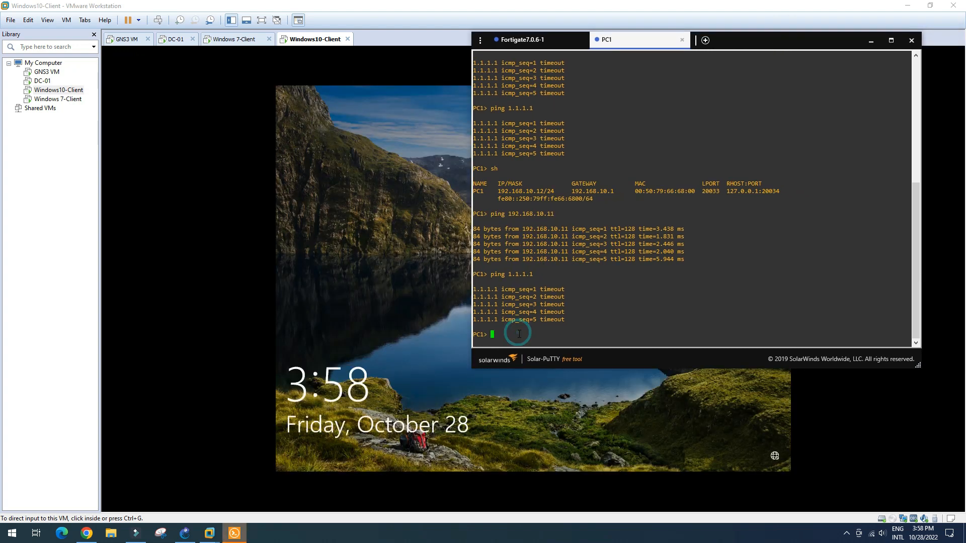
key(Up)
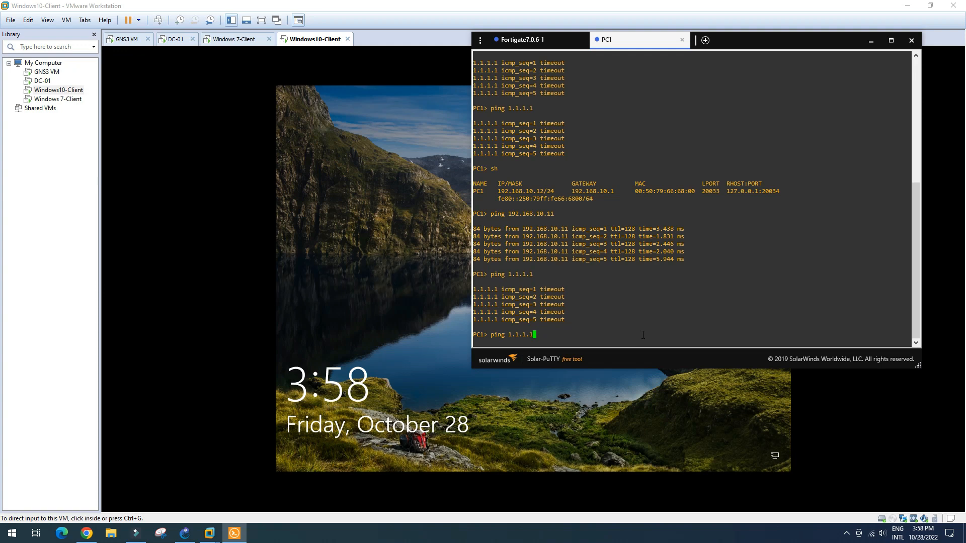
key(Return)
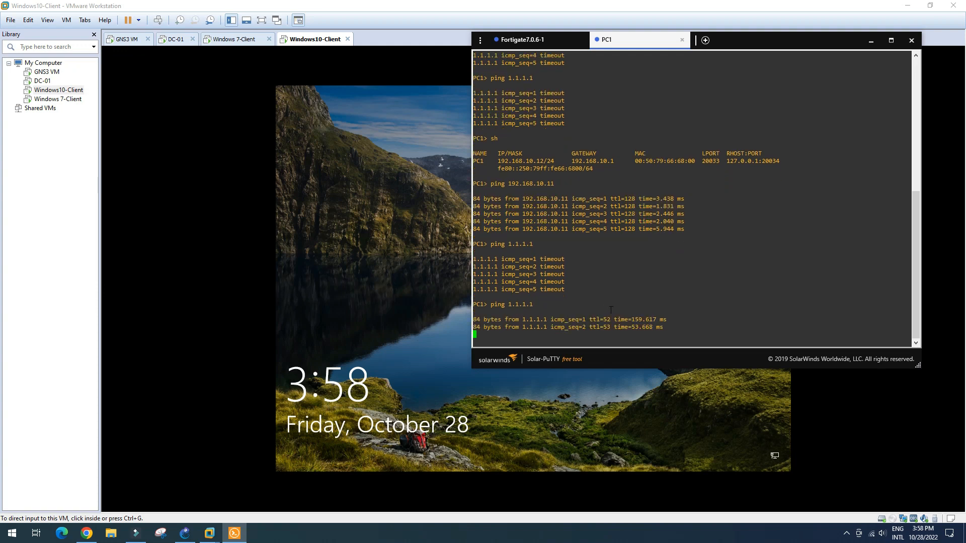
click(313, 40)
click(448, 326)
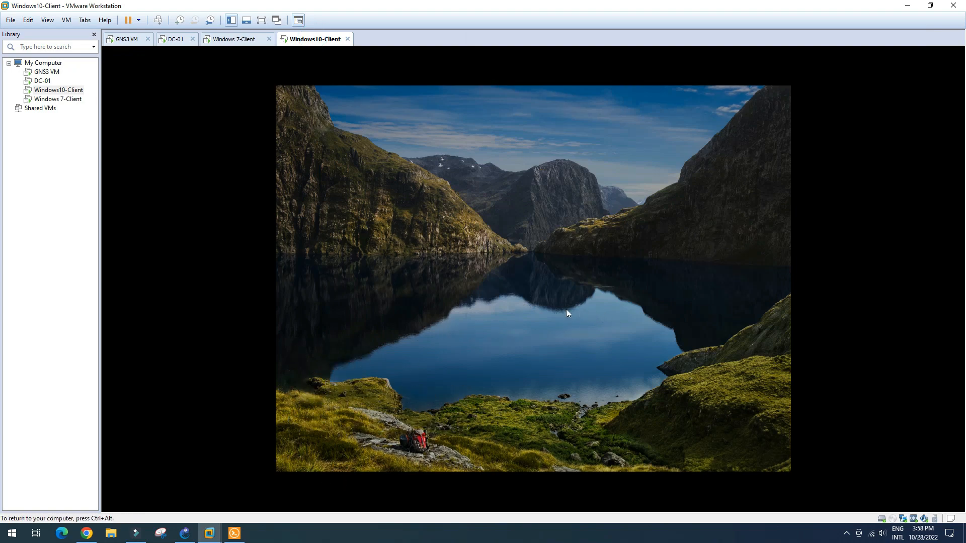
- Sign in to Windows 10 and ping google.com twice, getting 4 of 4 replies
click(545, 315)
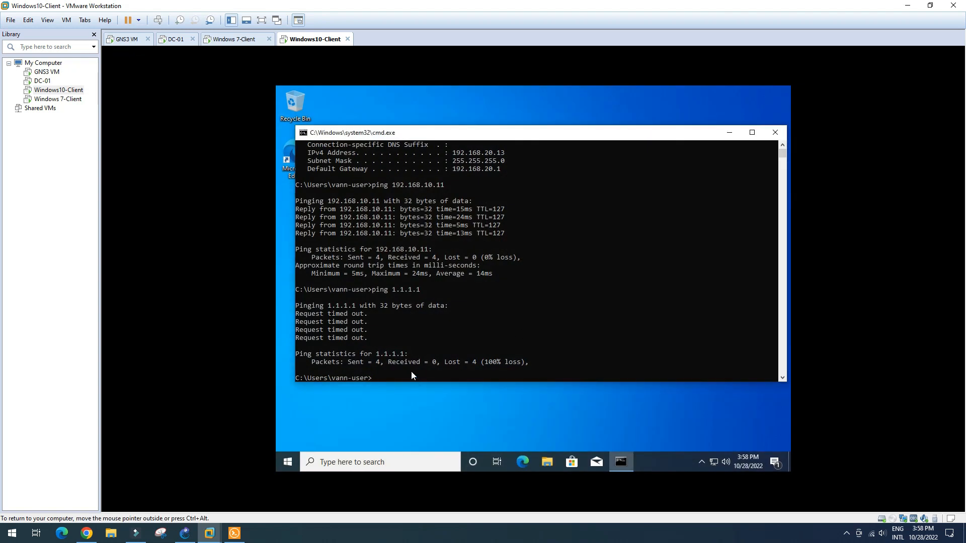
click(412, 372)
key(Return)
key(Return)
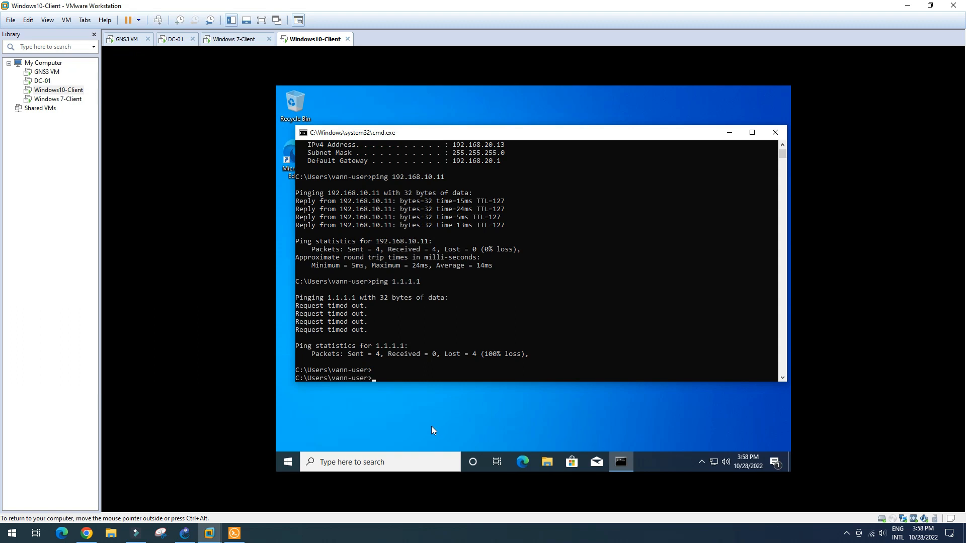
text(ping google.com)
key(Return)
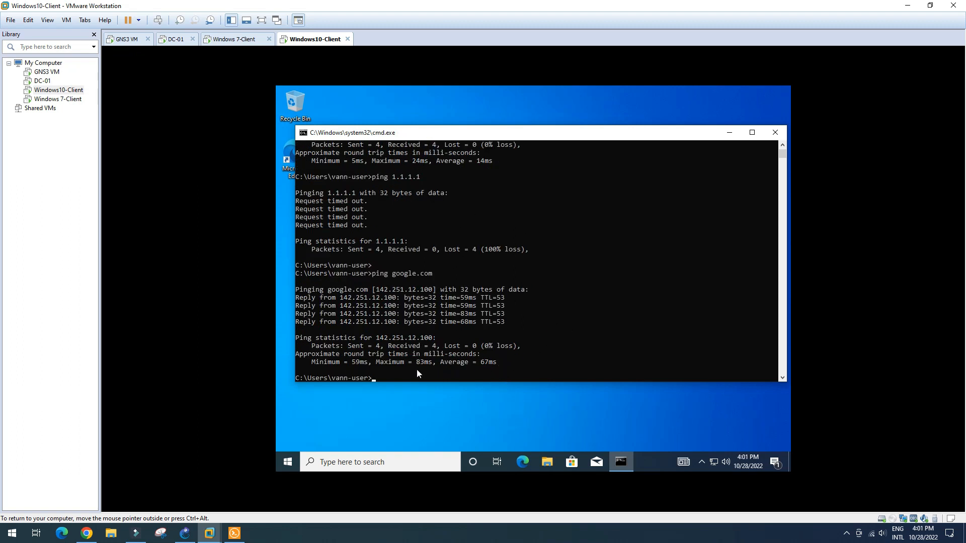
click(416, 369)
key(Up)
key(Return)
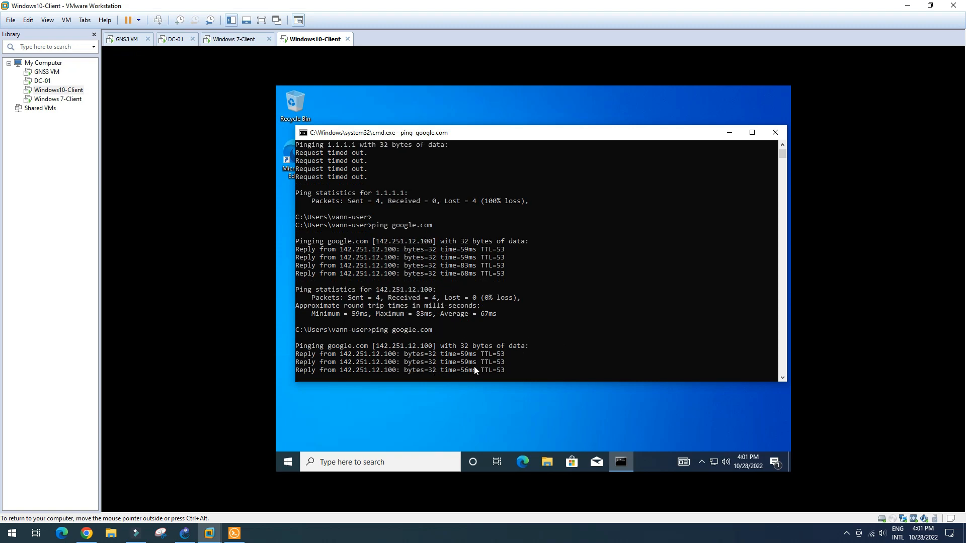
- Ping youtube.com from the Windows 7 client, getting 4 of 4 replies with 0% loss
click(239, 43)
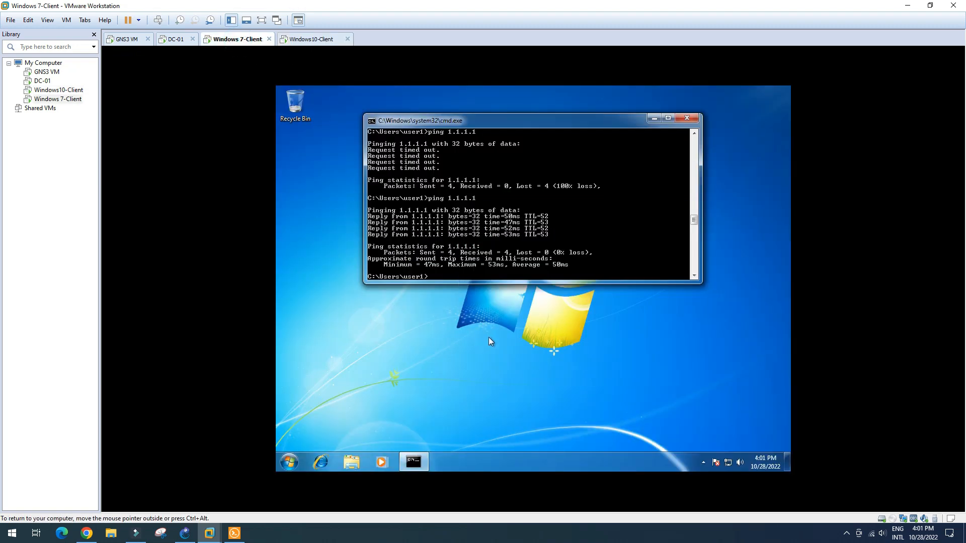
text(p)
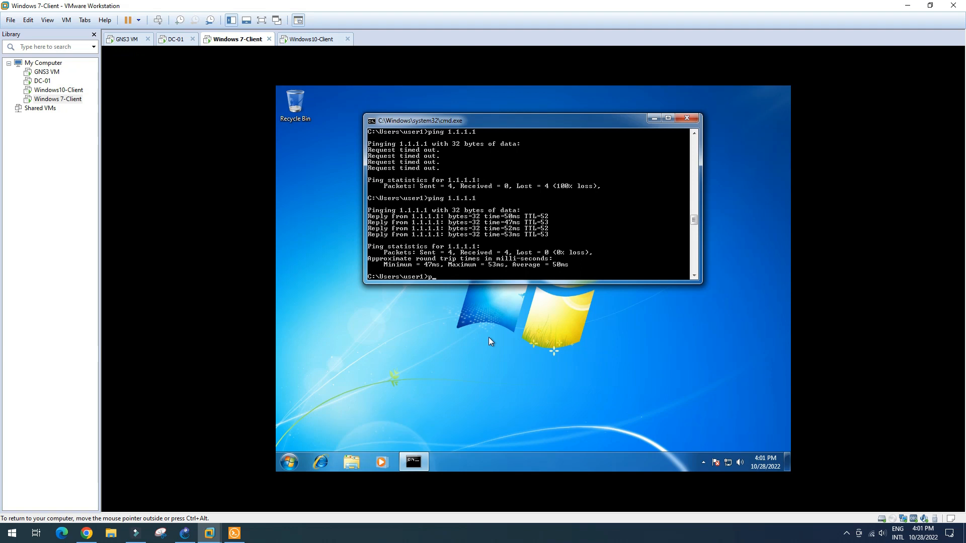
text(ing youtube.com)
key(Return)
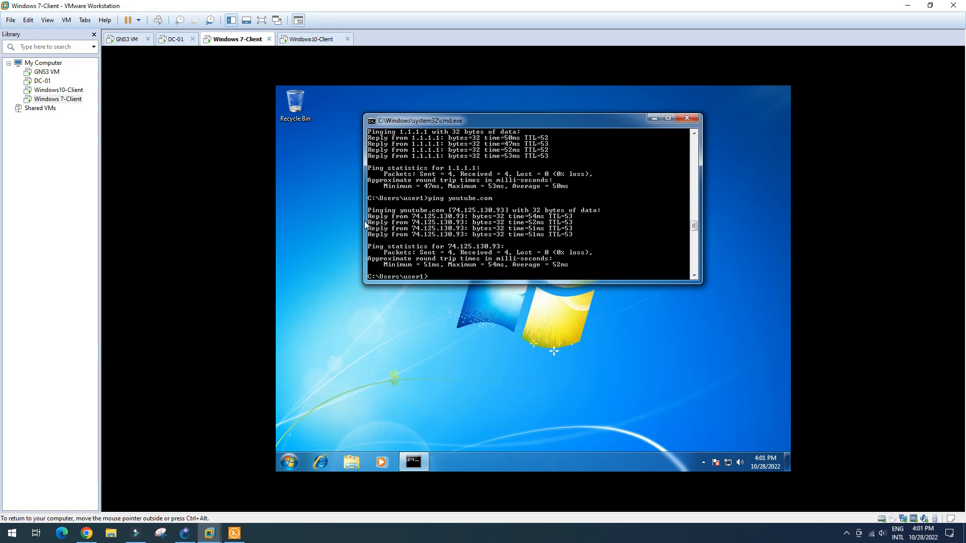
click(191, 532)
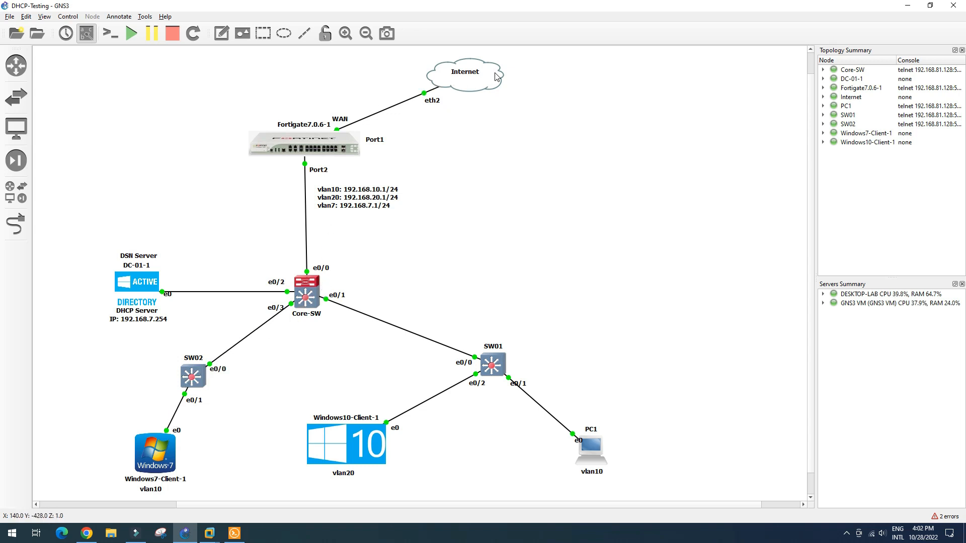
- Switch to the DC-01 VM, minimize the command prompt, and open Server Manager's Tools menu
mouse_move(492, 76)
click(210, 535)
mouse_move(211, 538)
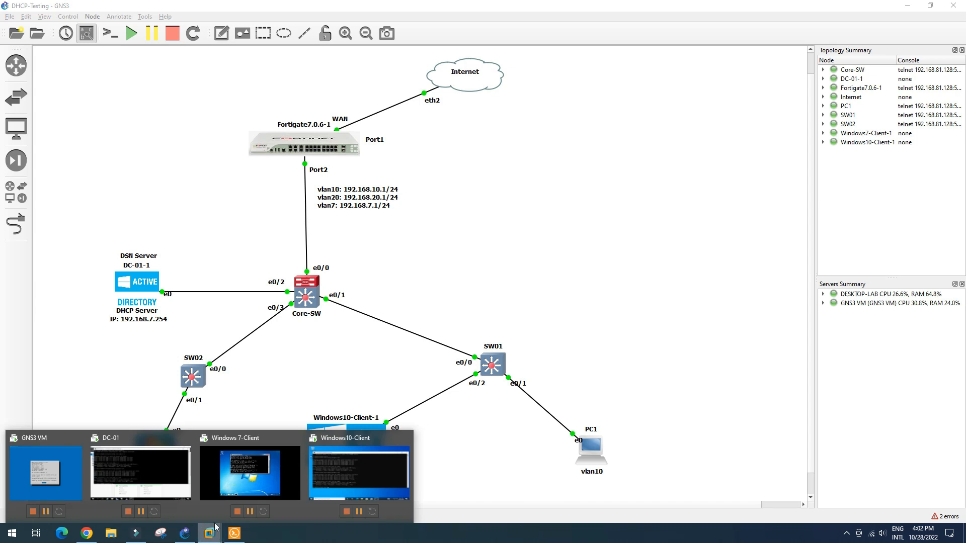
click(150, 473)
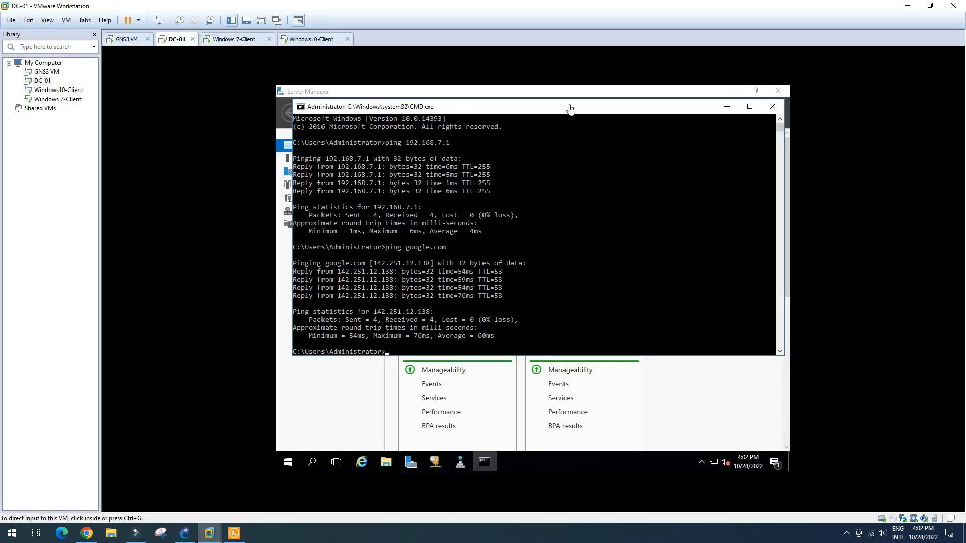
click(726, 107)
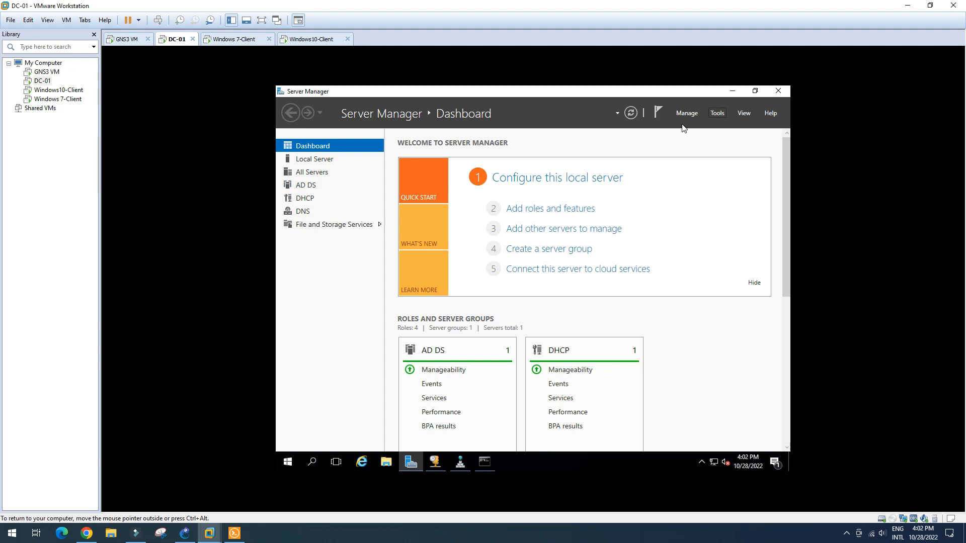
click(721, 114)
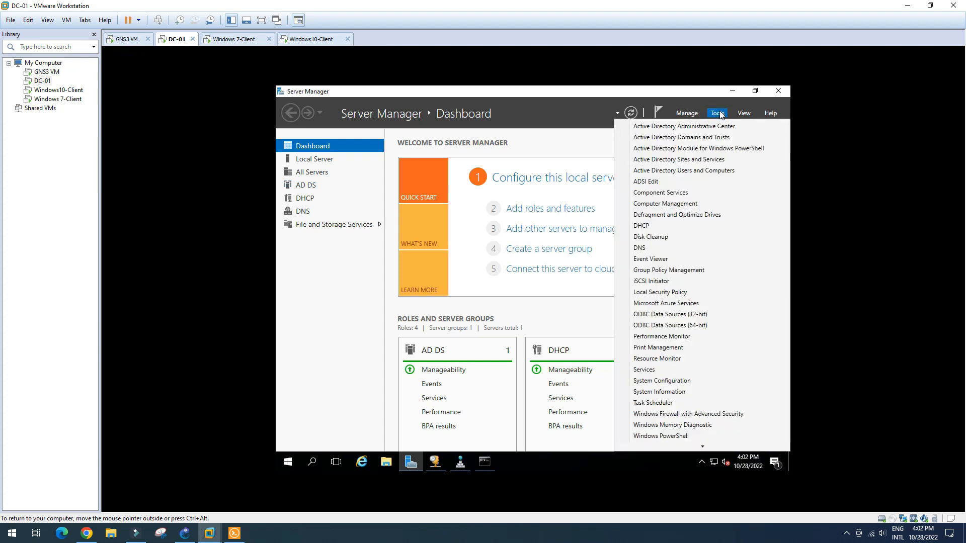
- Launch Active Directory Users and Computers maximized and check vann.local's empty Computers container
click(703, 172)
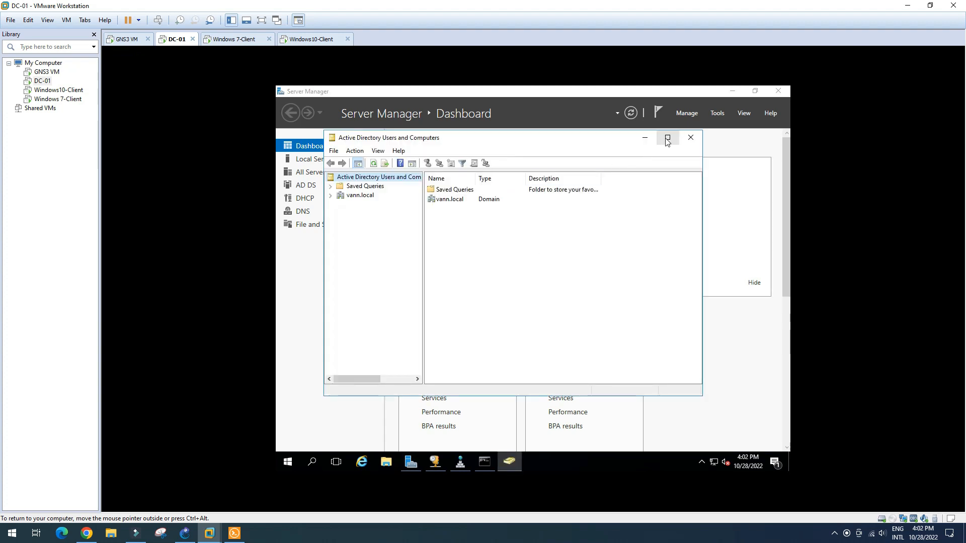
click(667, 138)
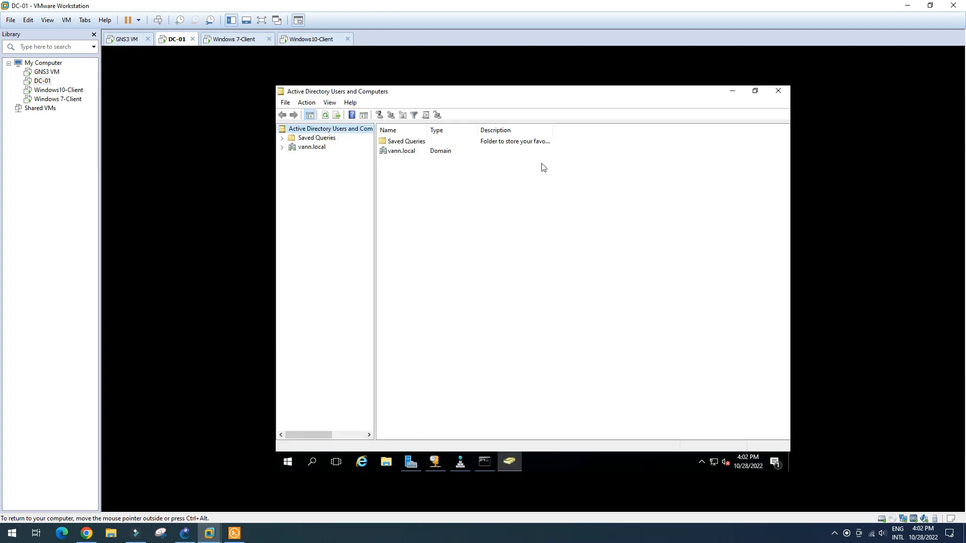
click(282, 148)
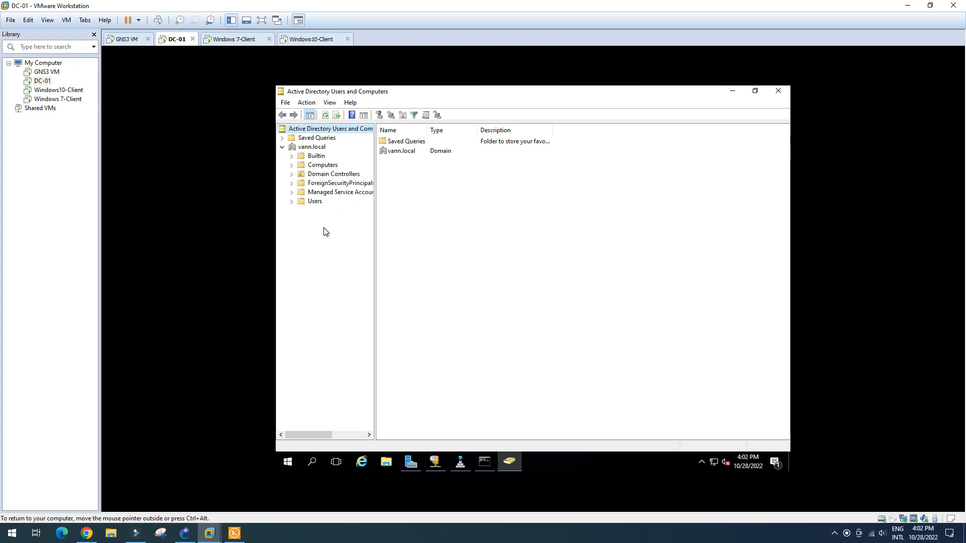
click(325, 166)
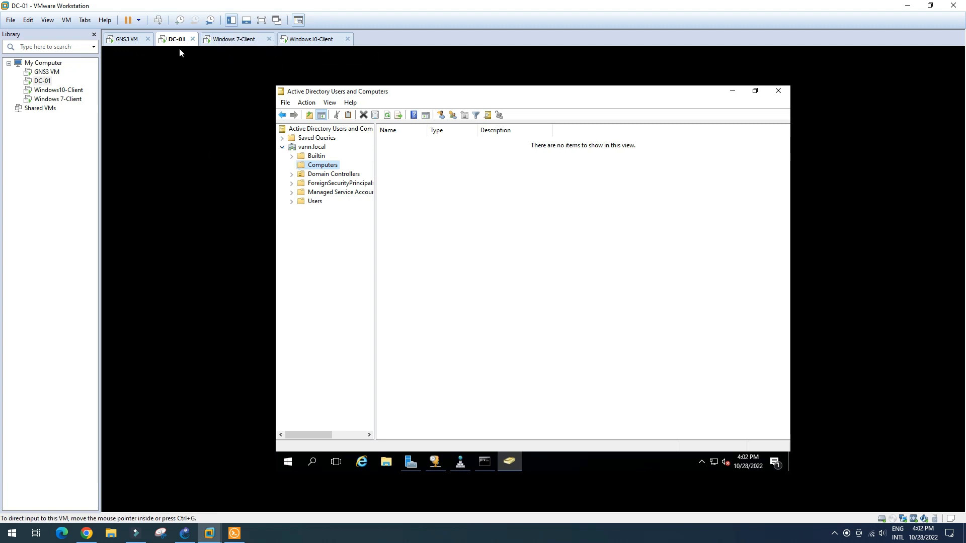
- Confirm DC-01 is listed under Domain Controllers, widening the tree pane to read names
click(235, 40)
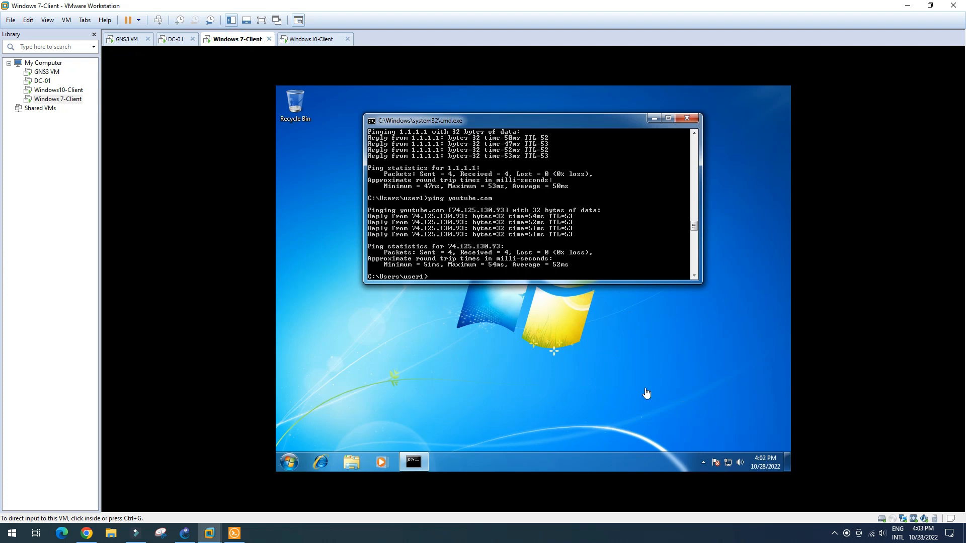
click(176, 39)
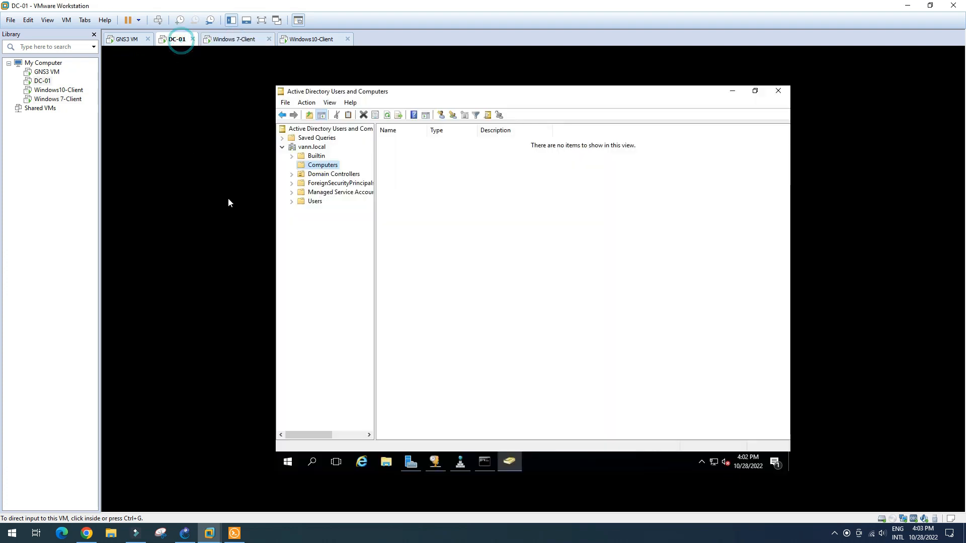
click(326, 177)
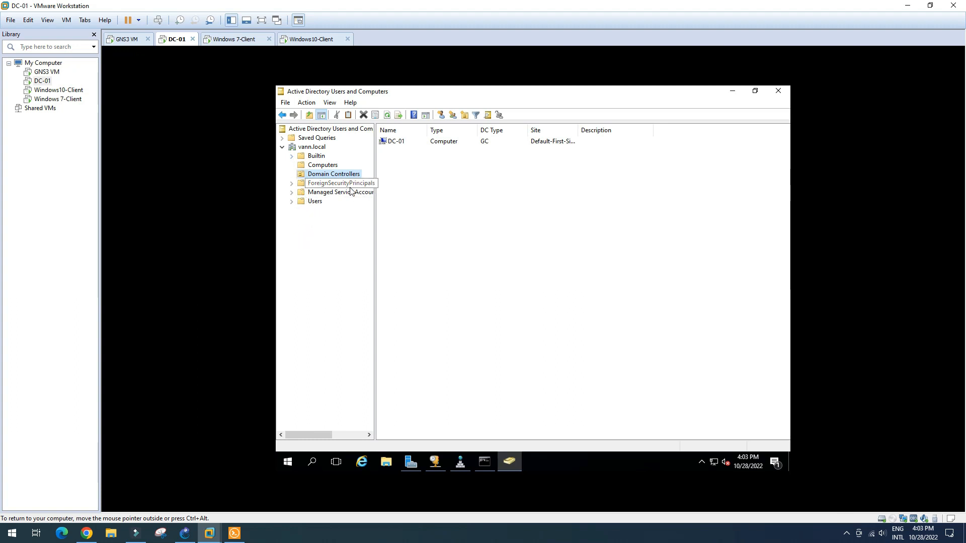
drag(380, 264, 397, 265)
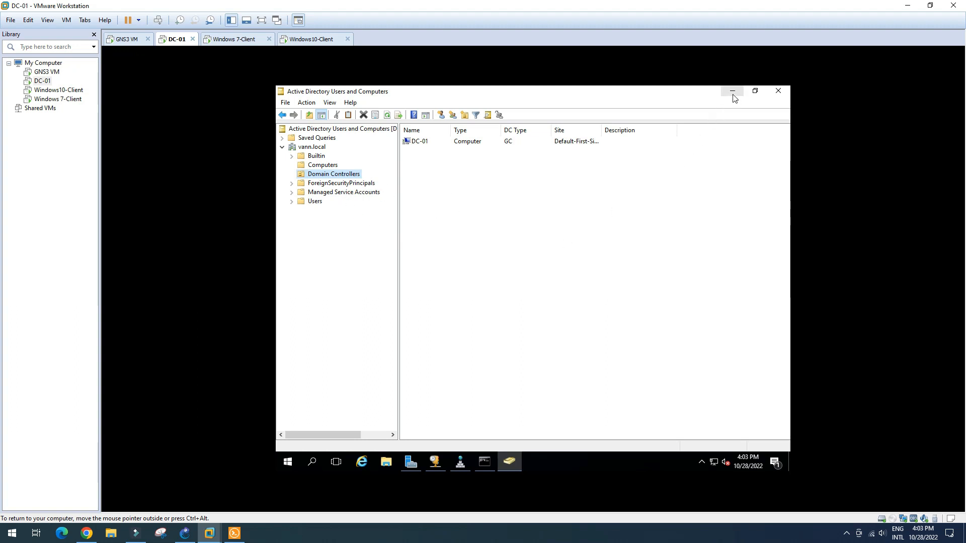
click(185, 531)
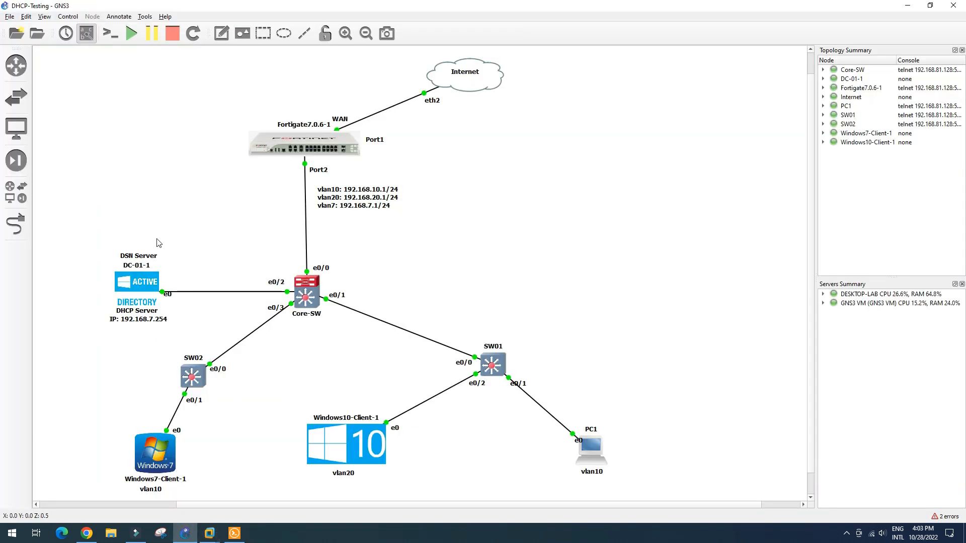